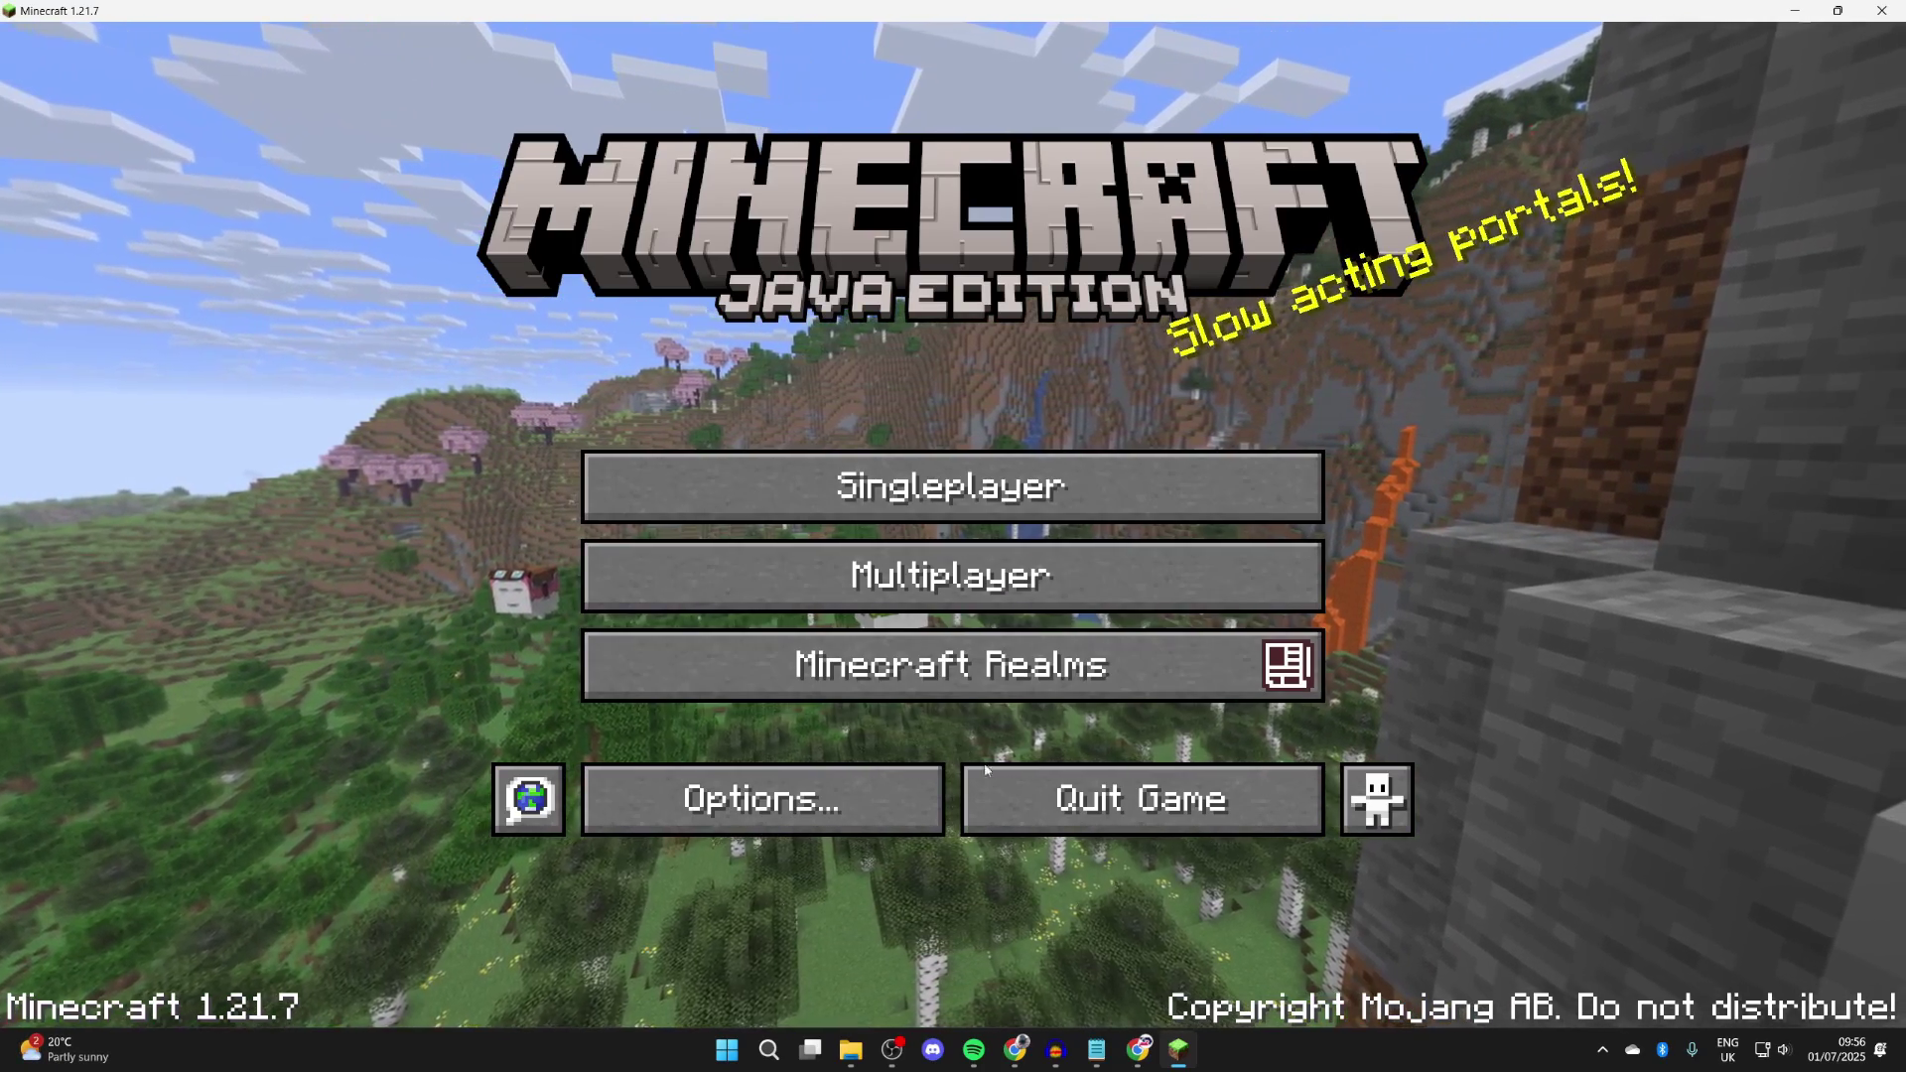
# Quit Minecraft and switch to Chrome to search Google for "fabric minecraft".
pyautogui.click(1060, 818)
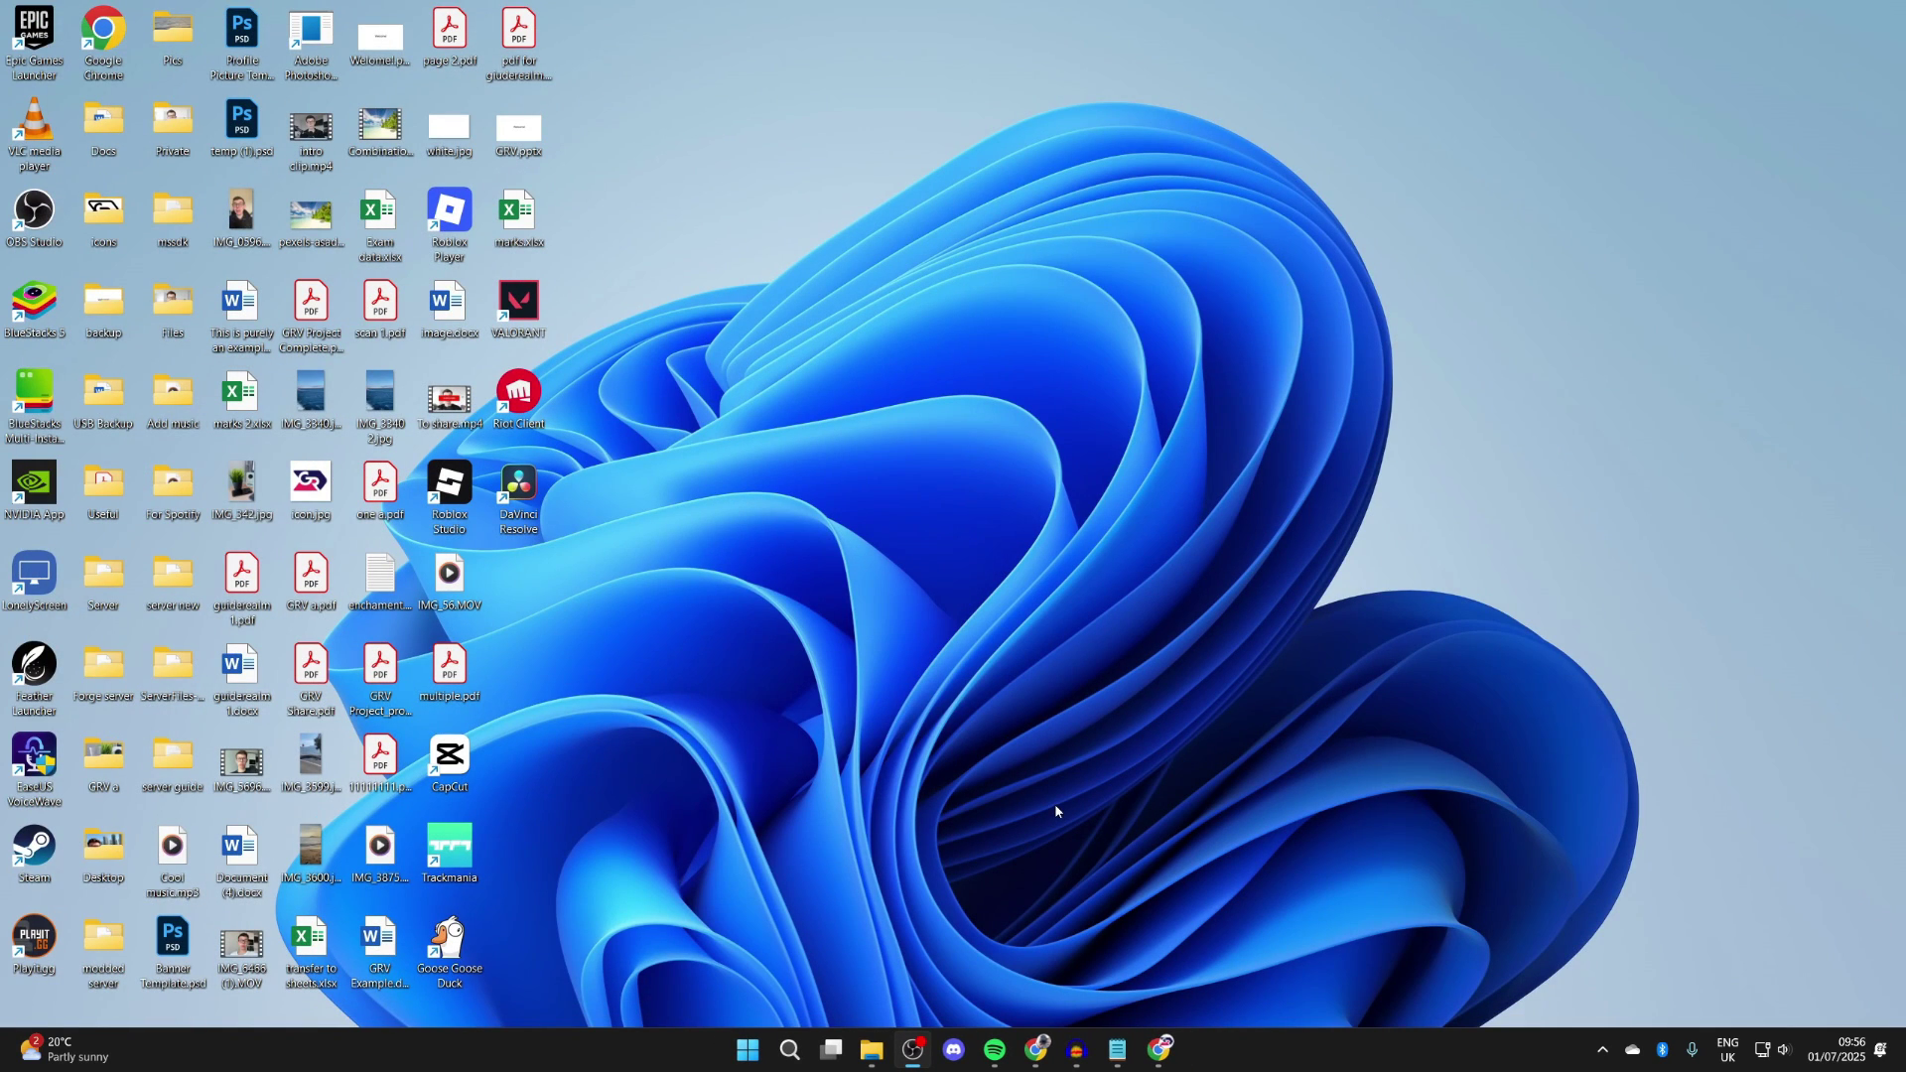
pyautogui.click(1163, 1049)
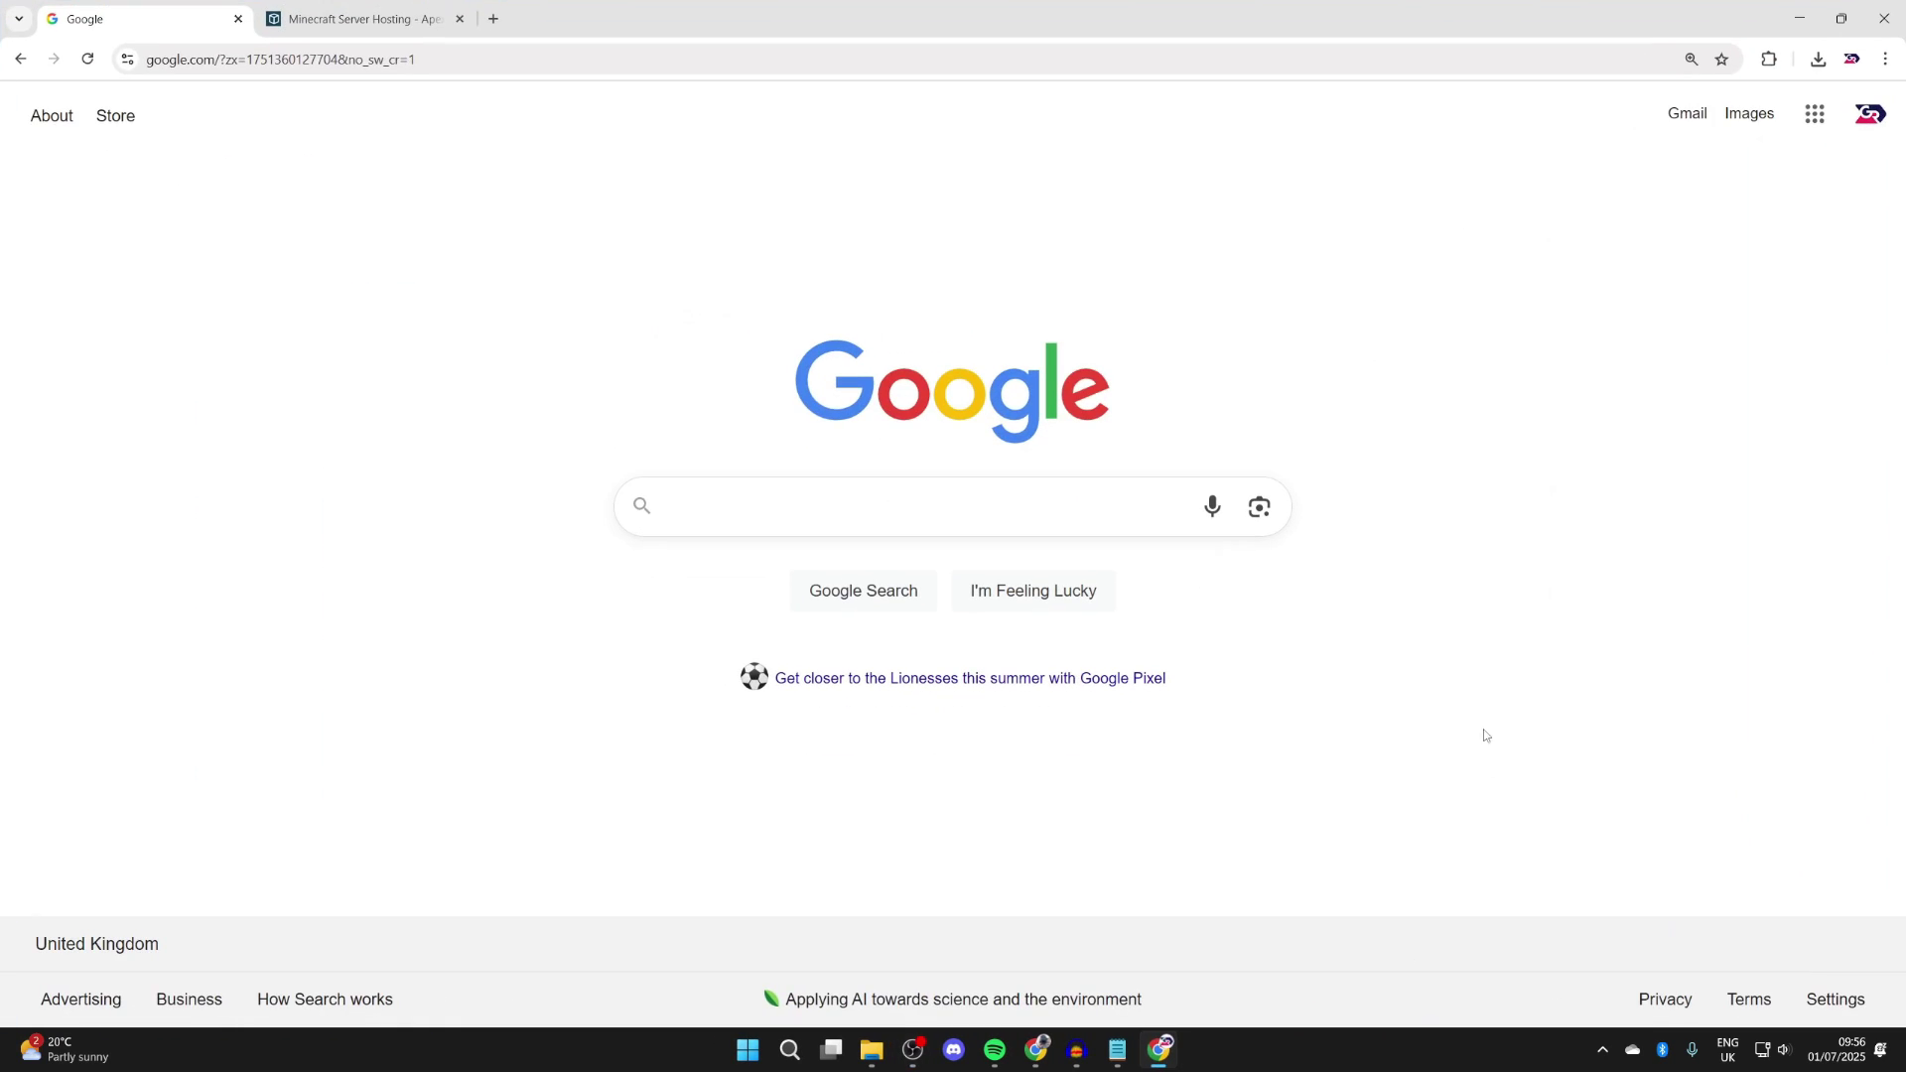
pyautogui.click(786, 517)
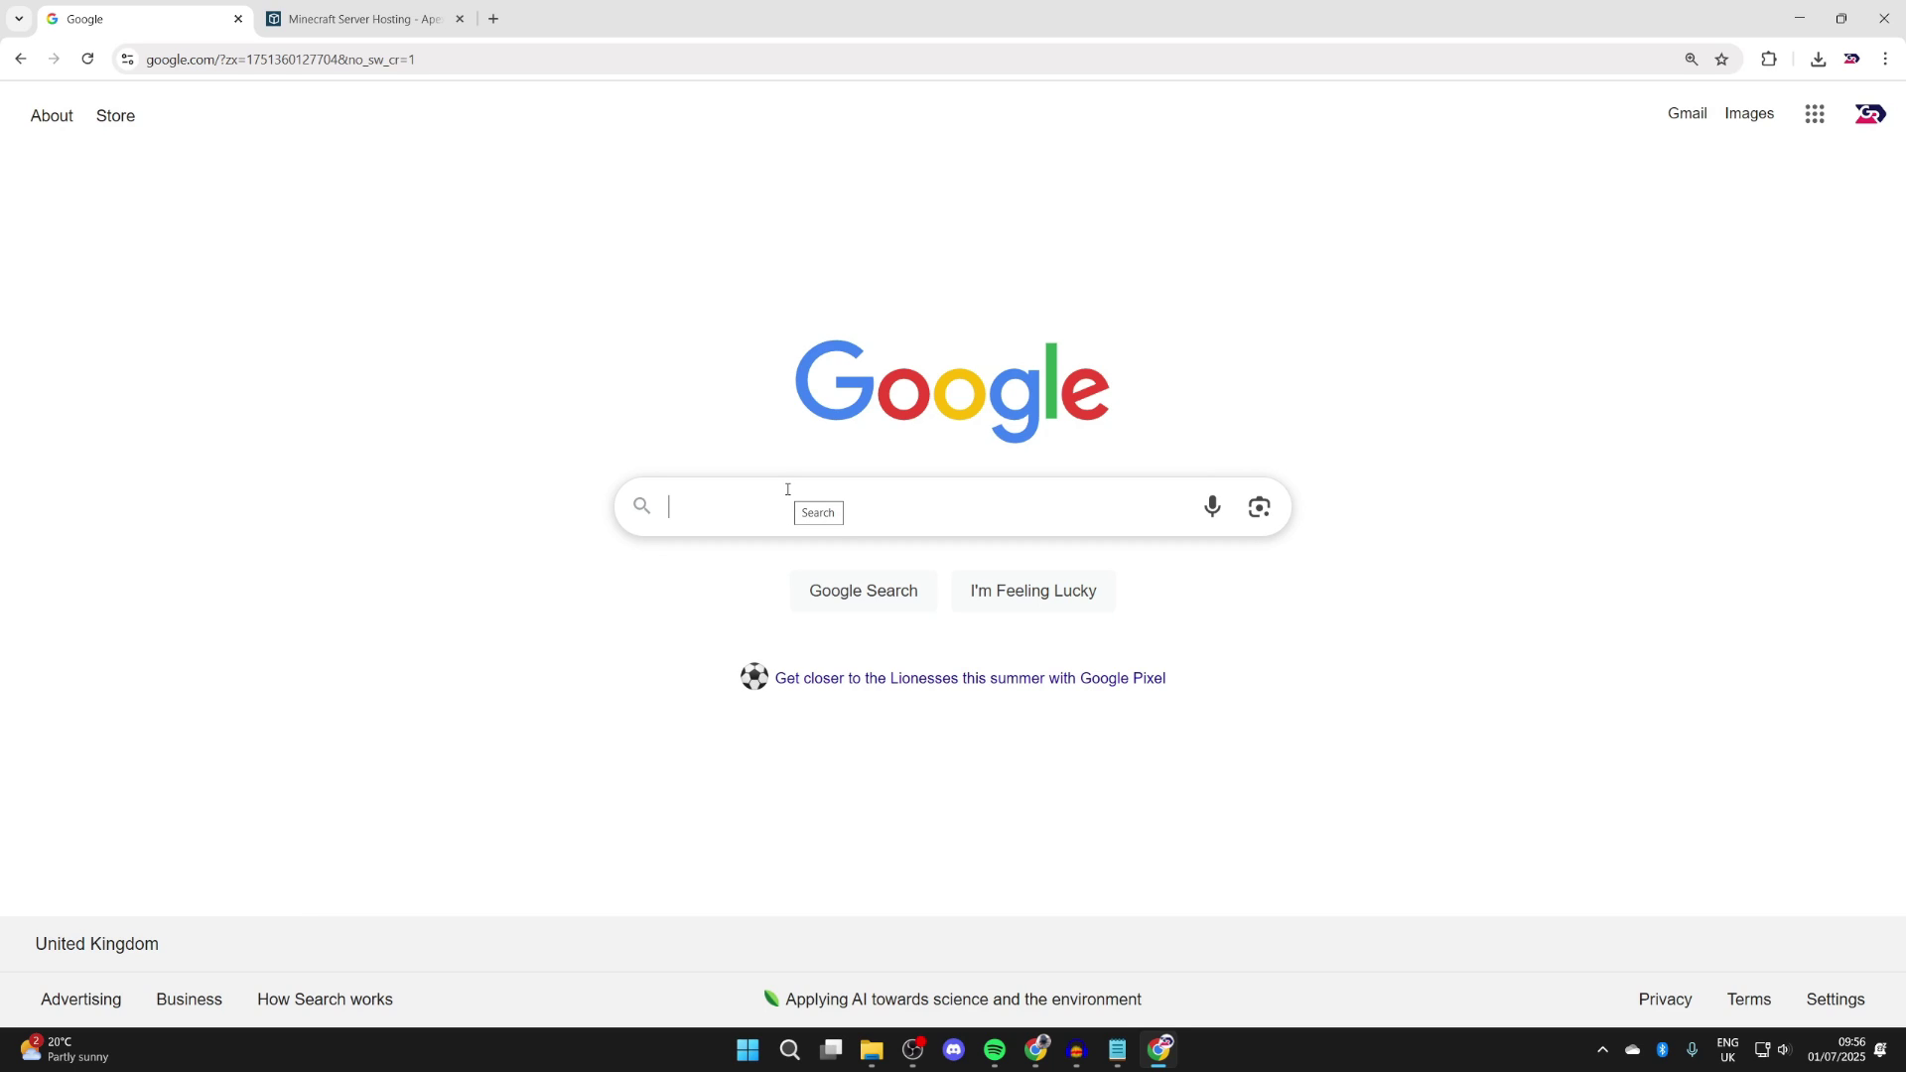
pyautogui.write('fabric minecraft')
pyautogui.press('Return')
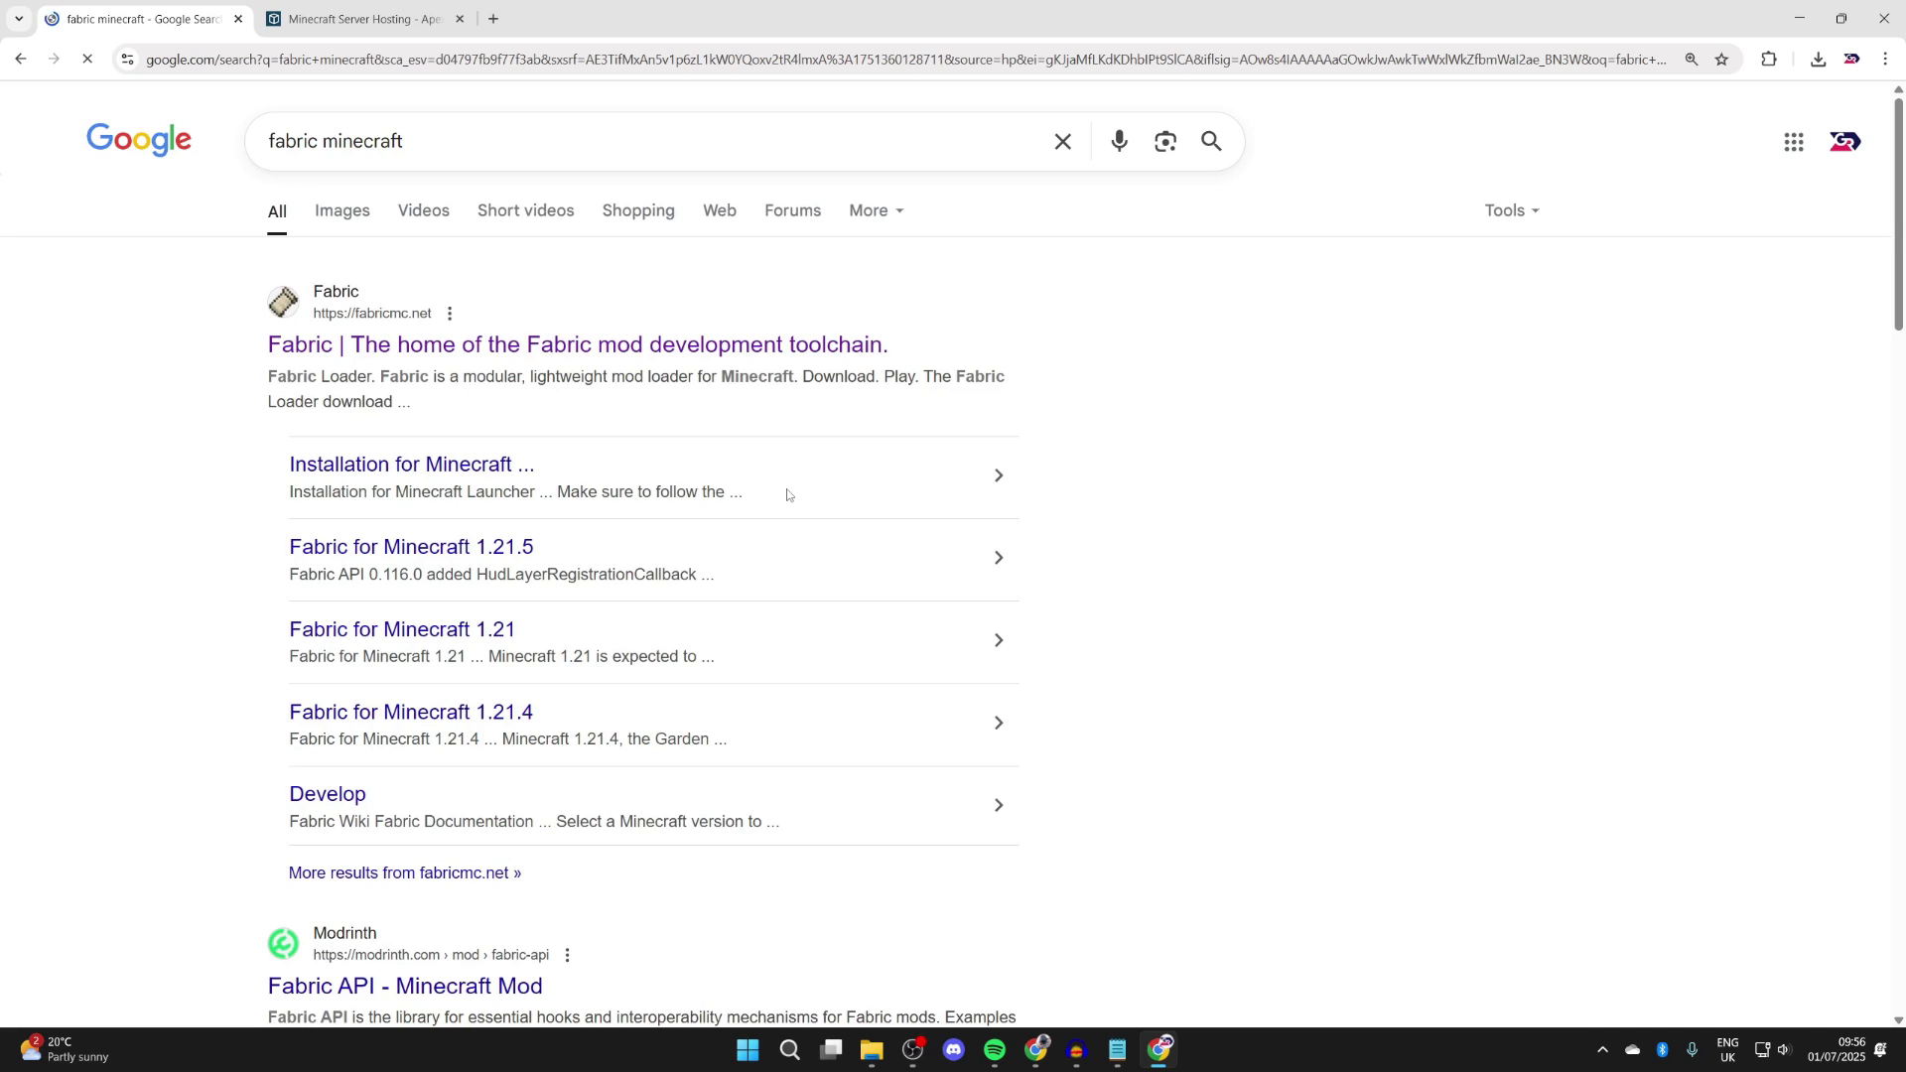
# Open the official Fabric website from the results and download the Fabric installer for Windows.
pyautogui.click(531, 347)
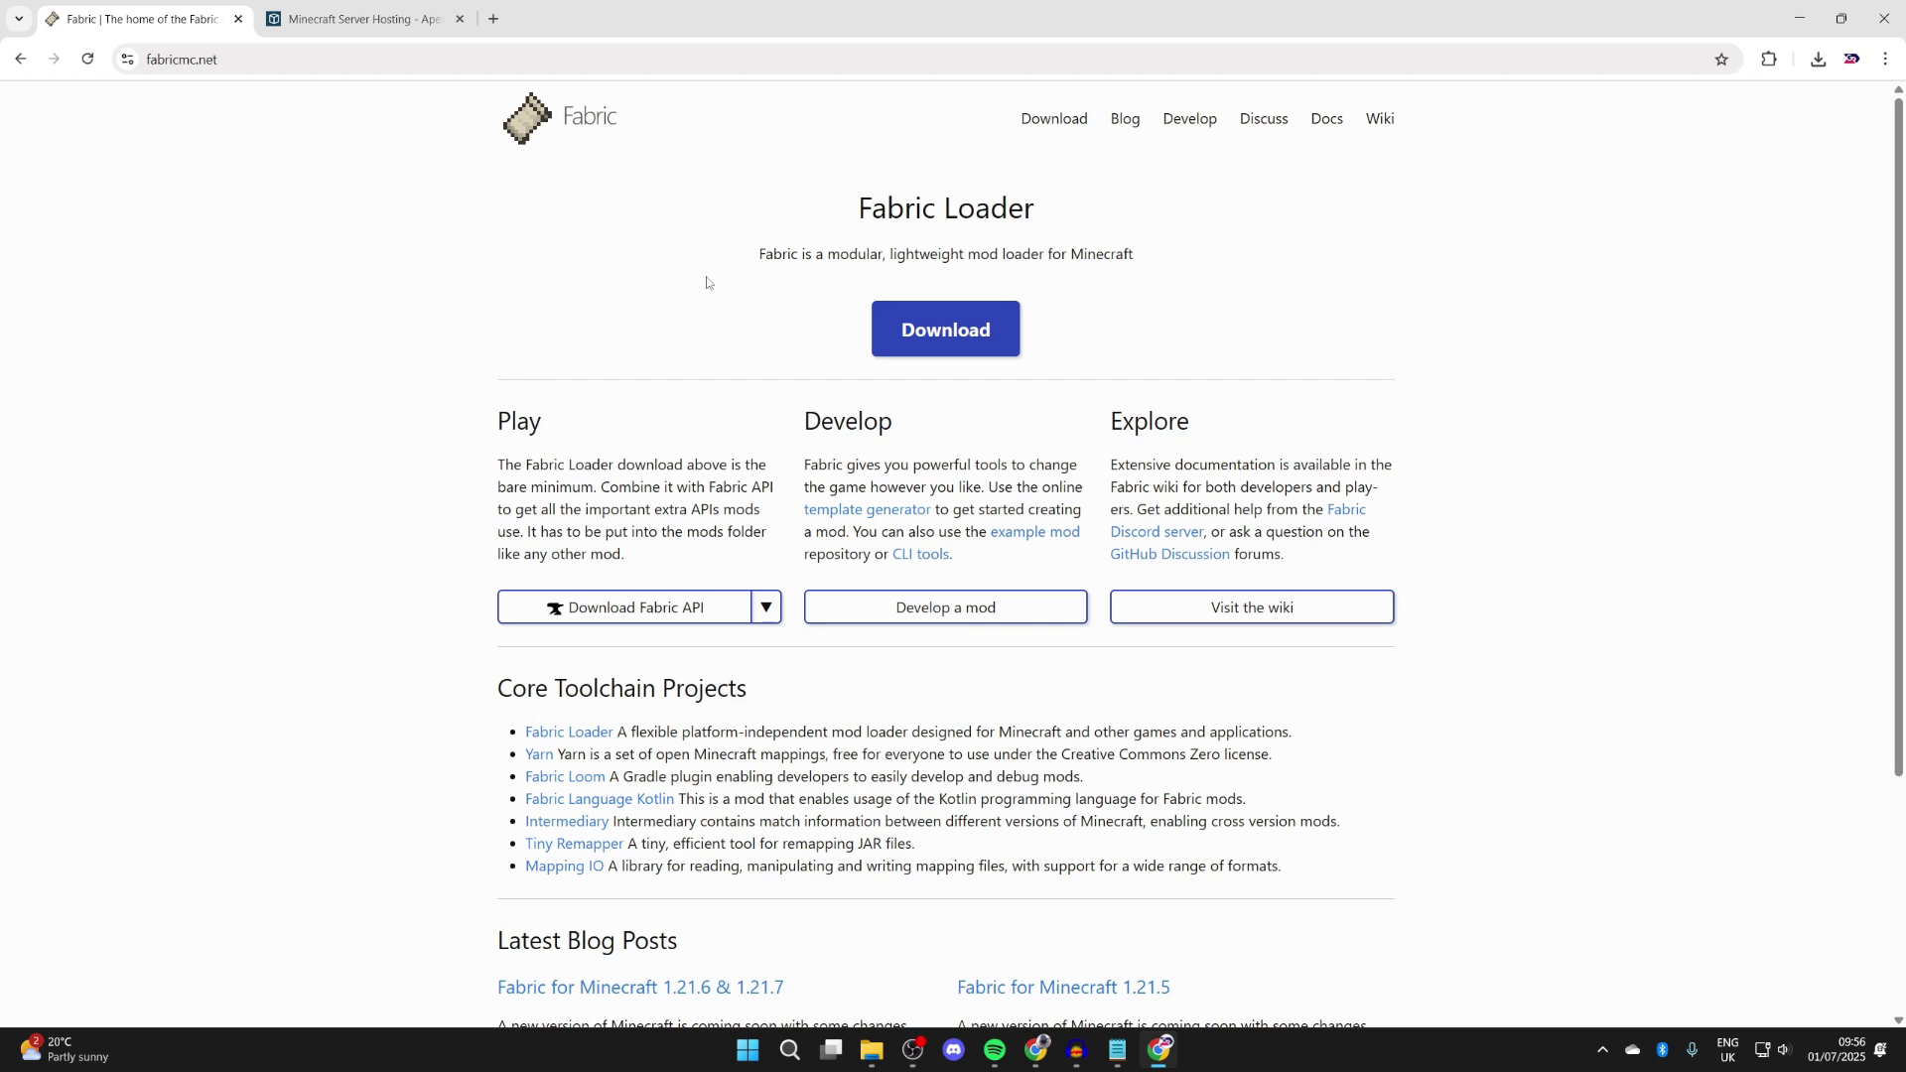
pyautogui.click(943, 327)
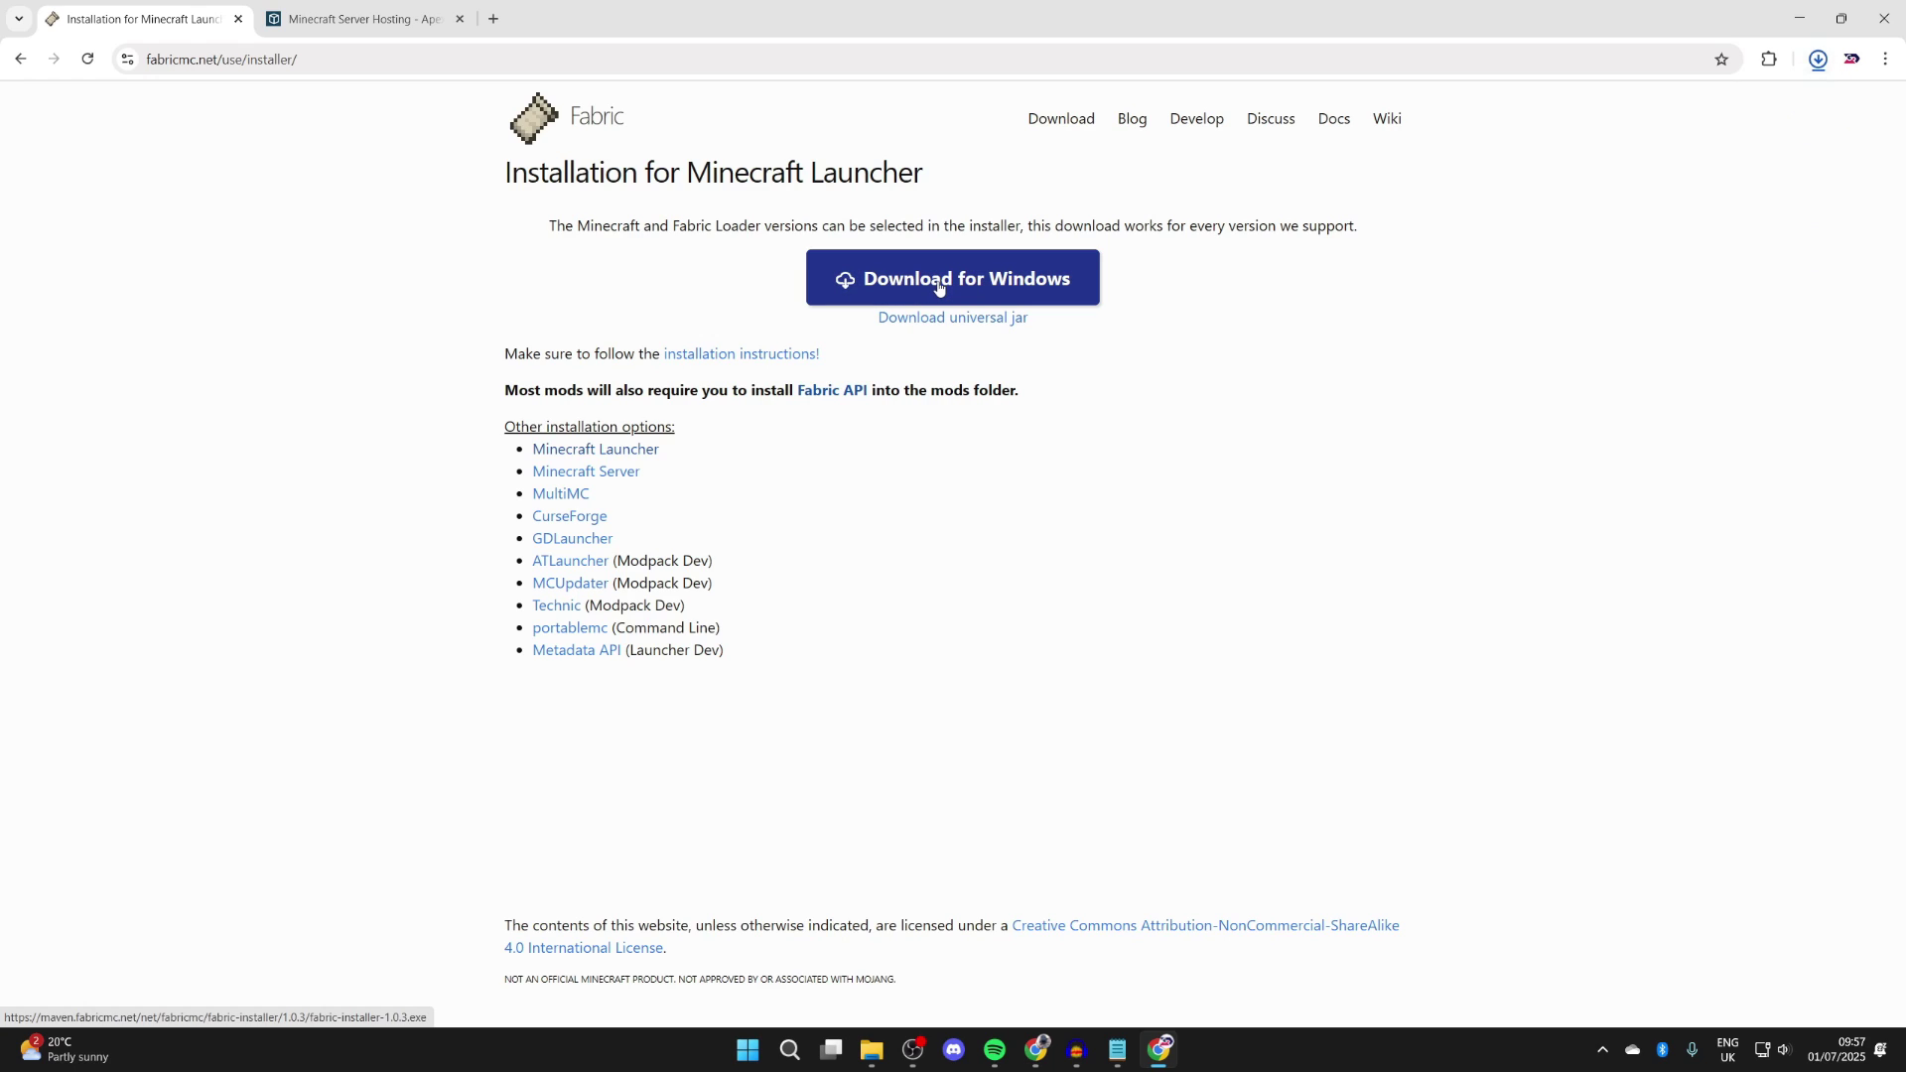
pyautogui.click(938, 286)
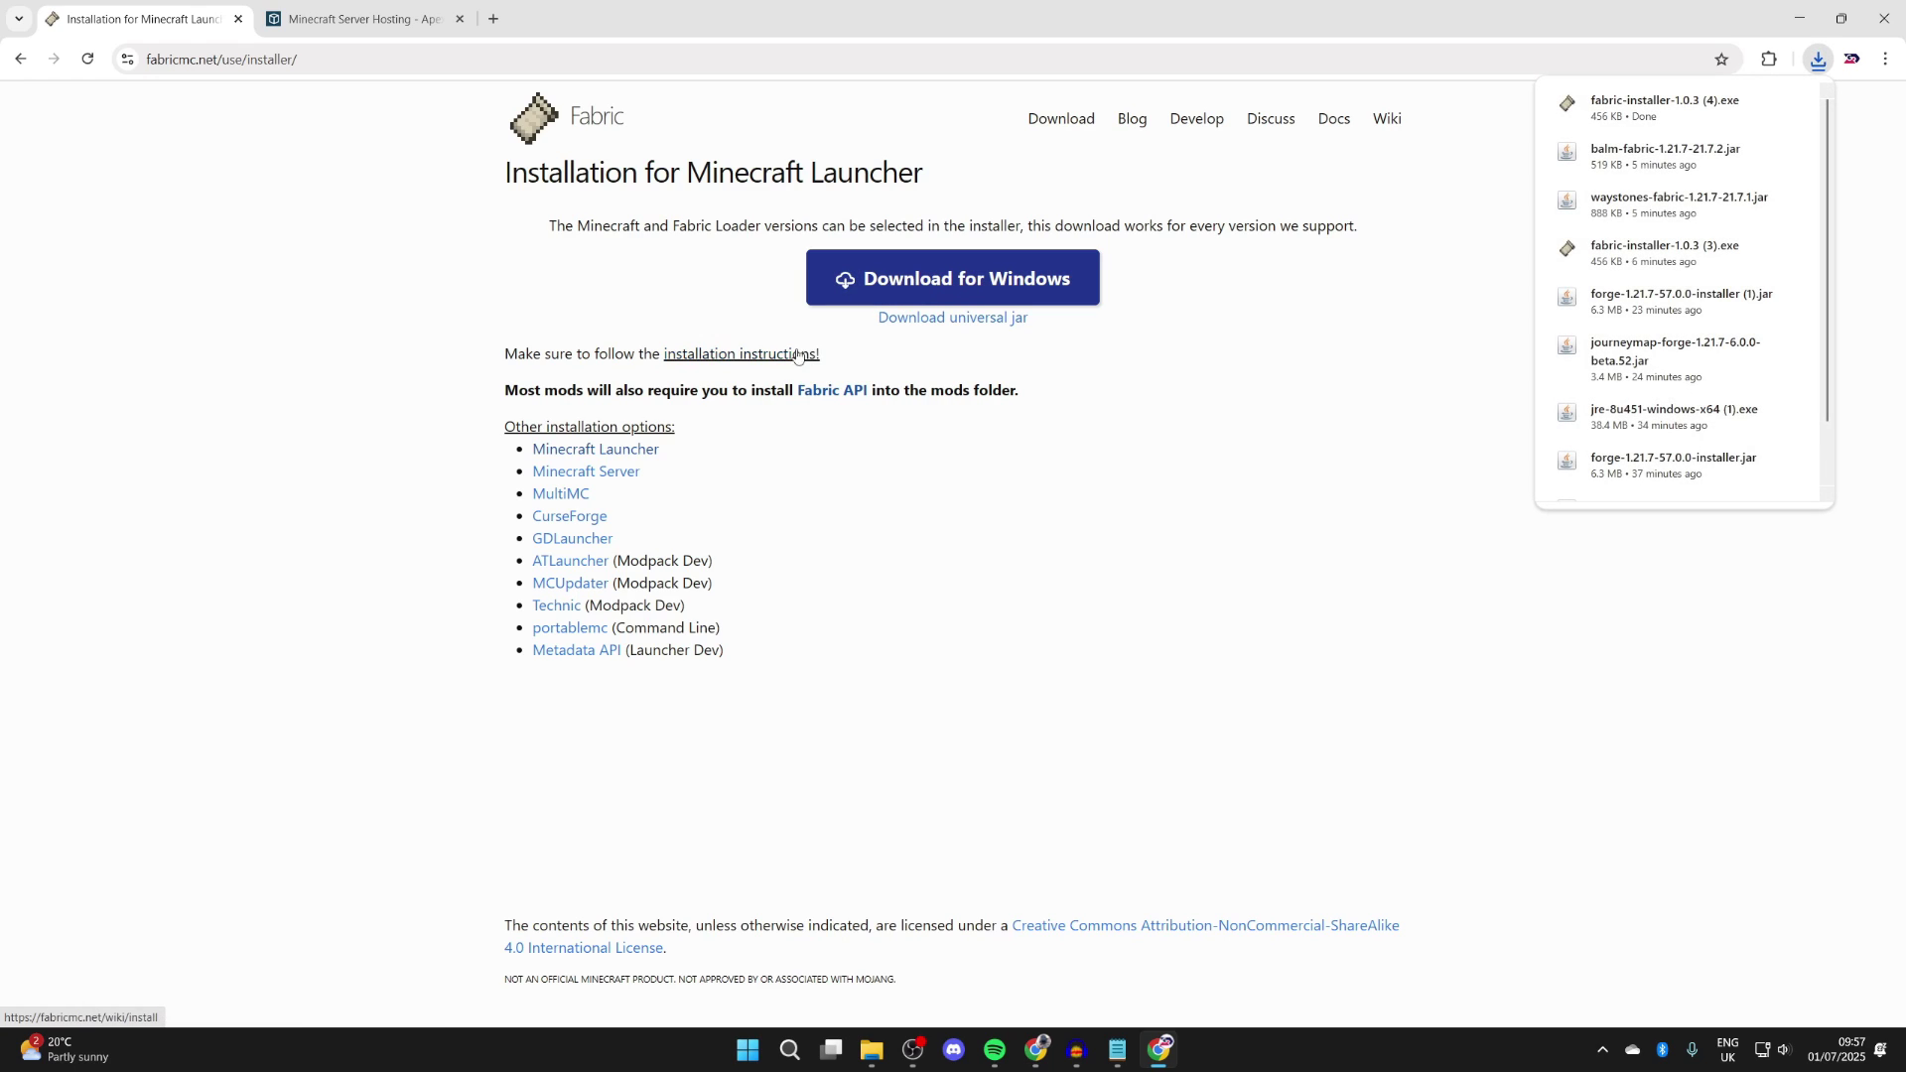
# Open the Fabric API file list on CurseForge and download the 0.128.1 release for Minecraft 1.21.7.
pyautogui.click(831, 394)
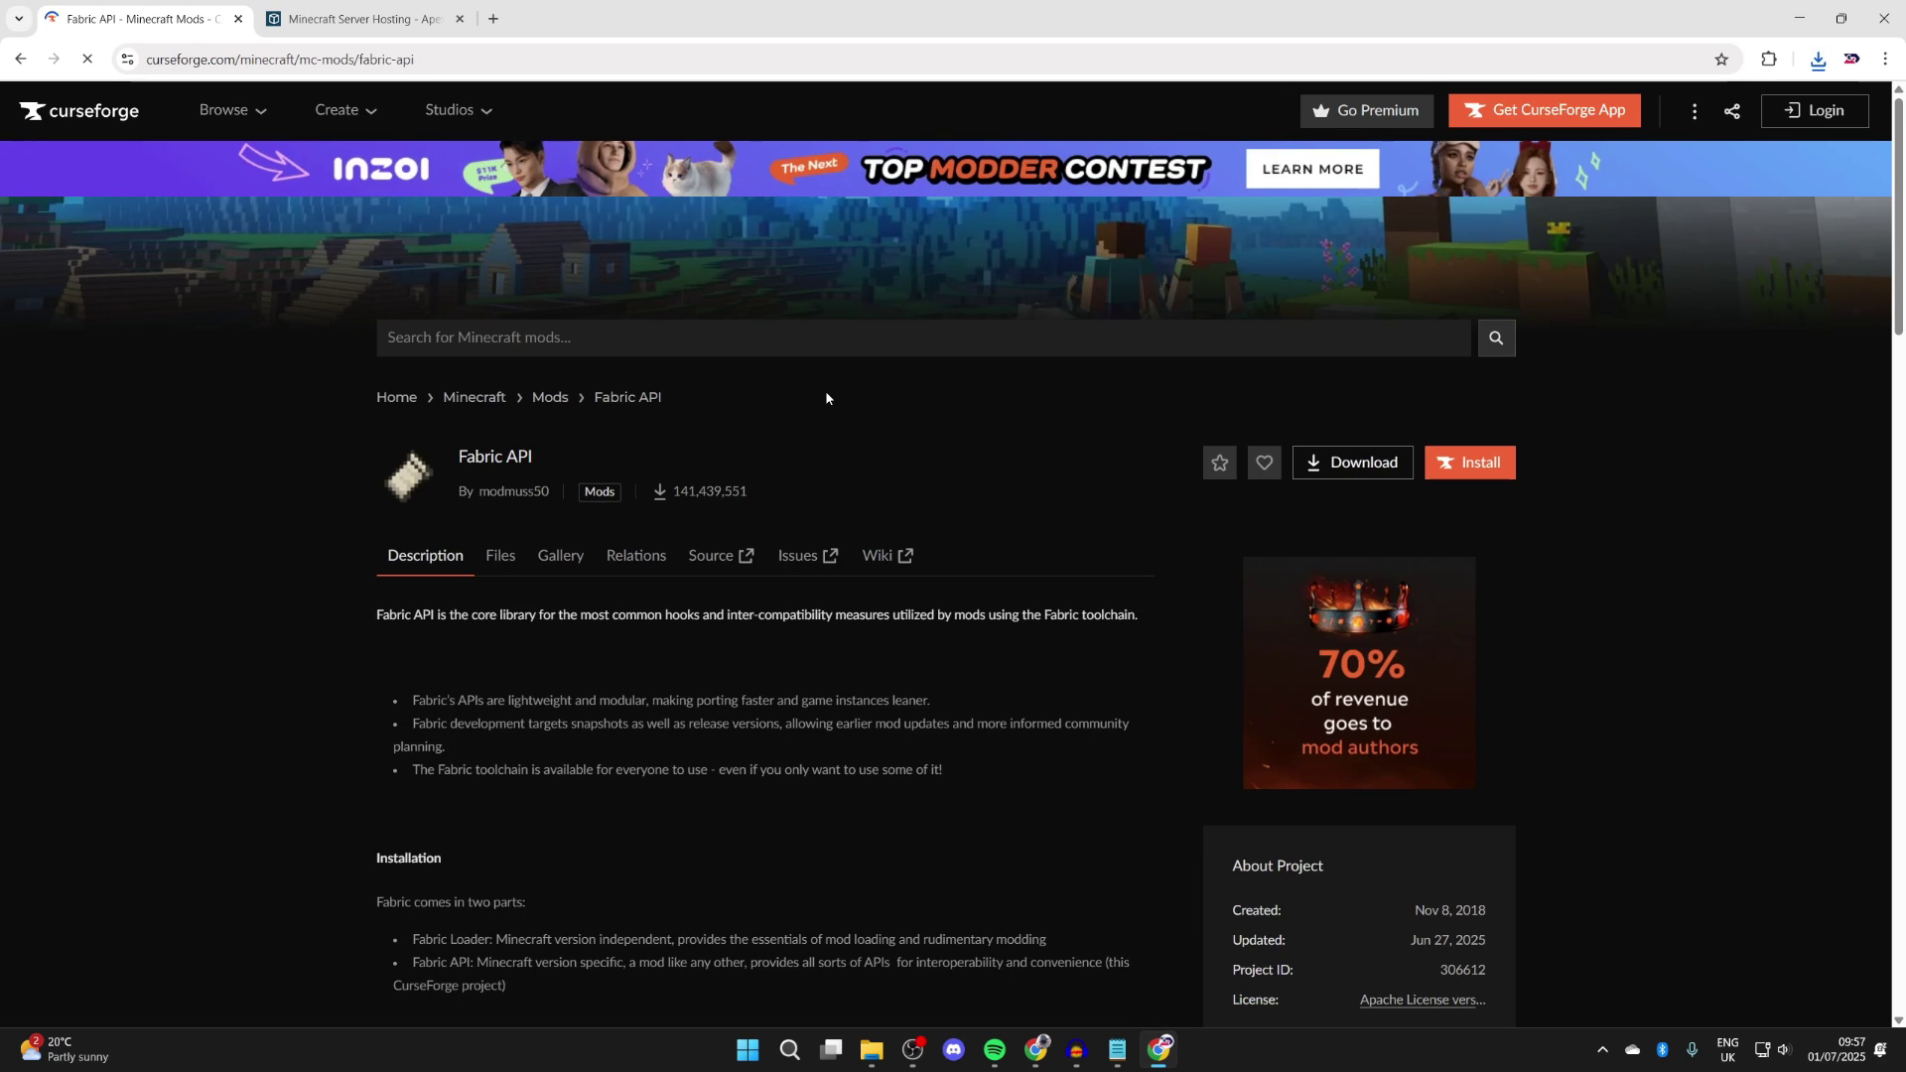
pyautogui.click(501, 556)
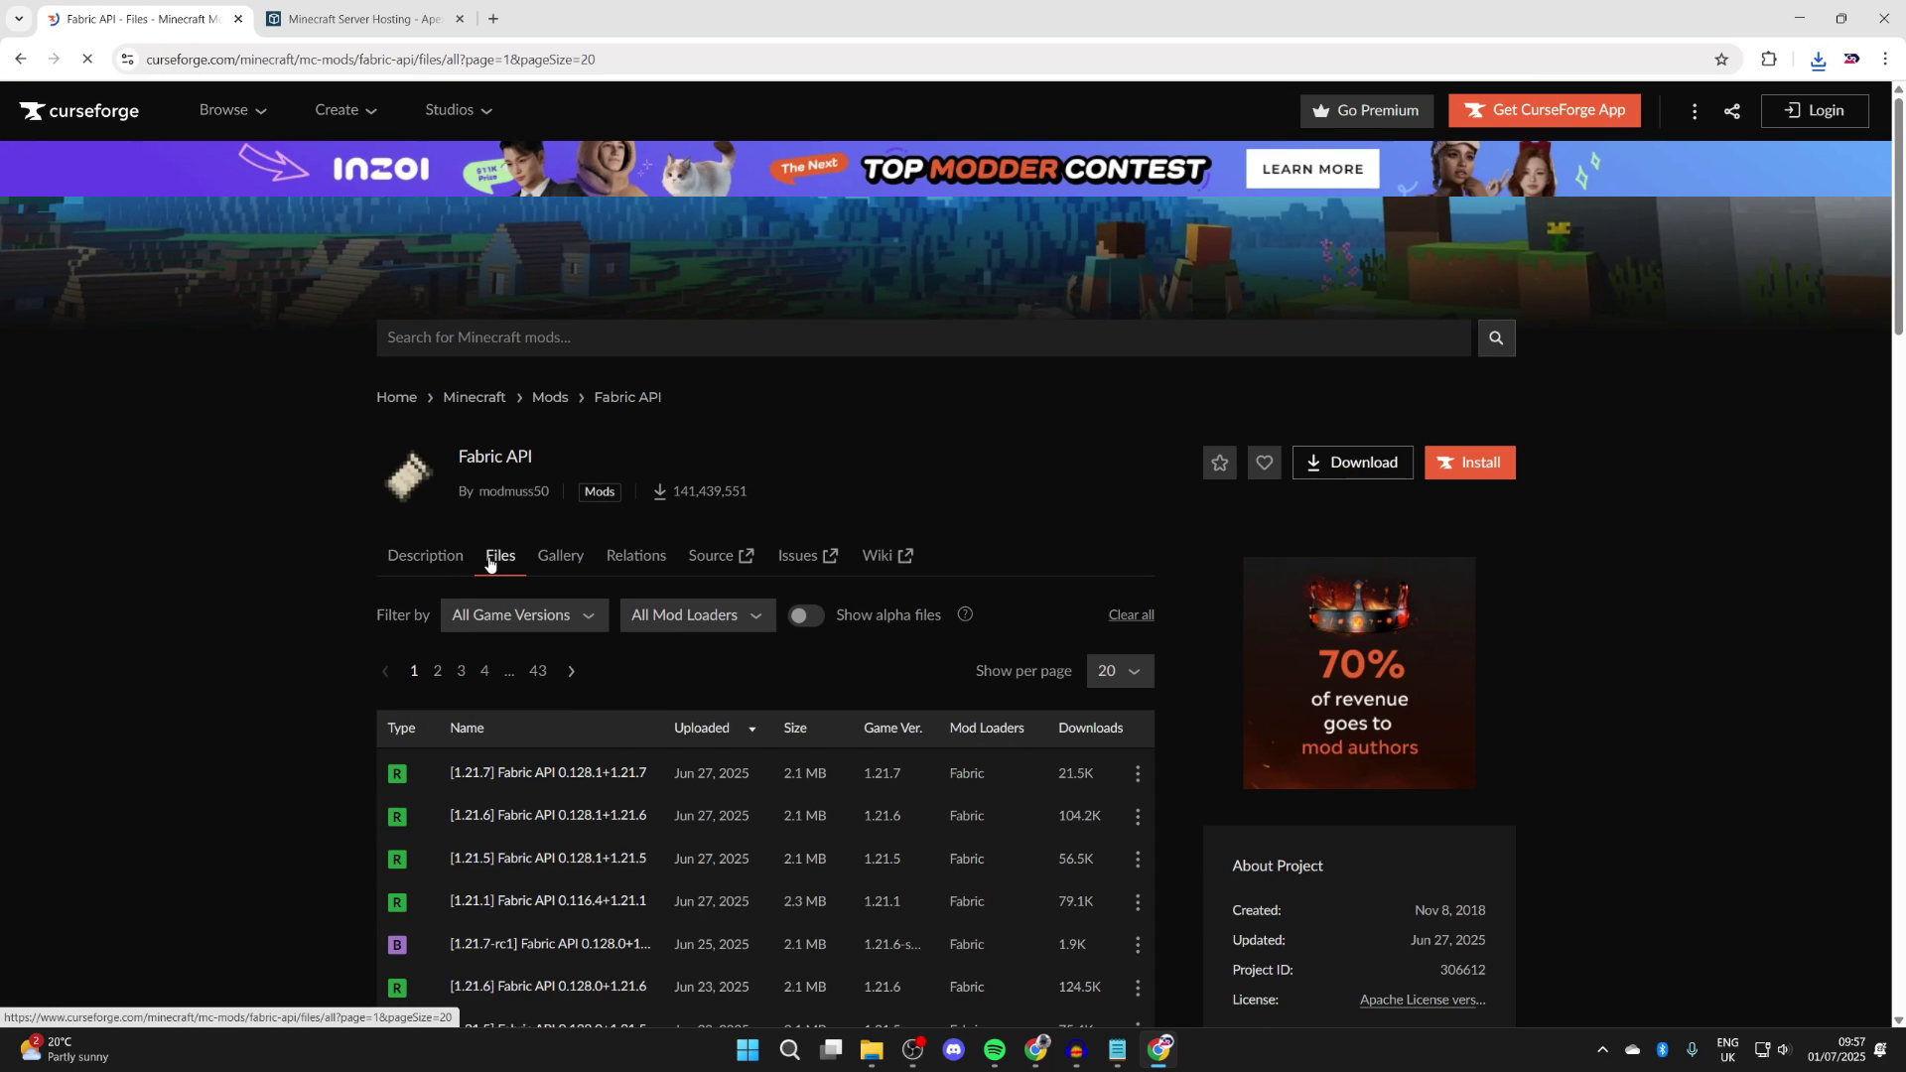
pyautogui.scroll(-2, 536, 575)
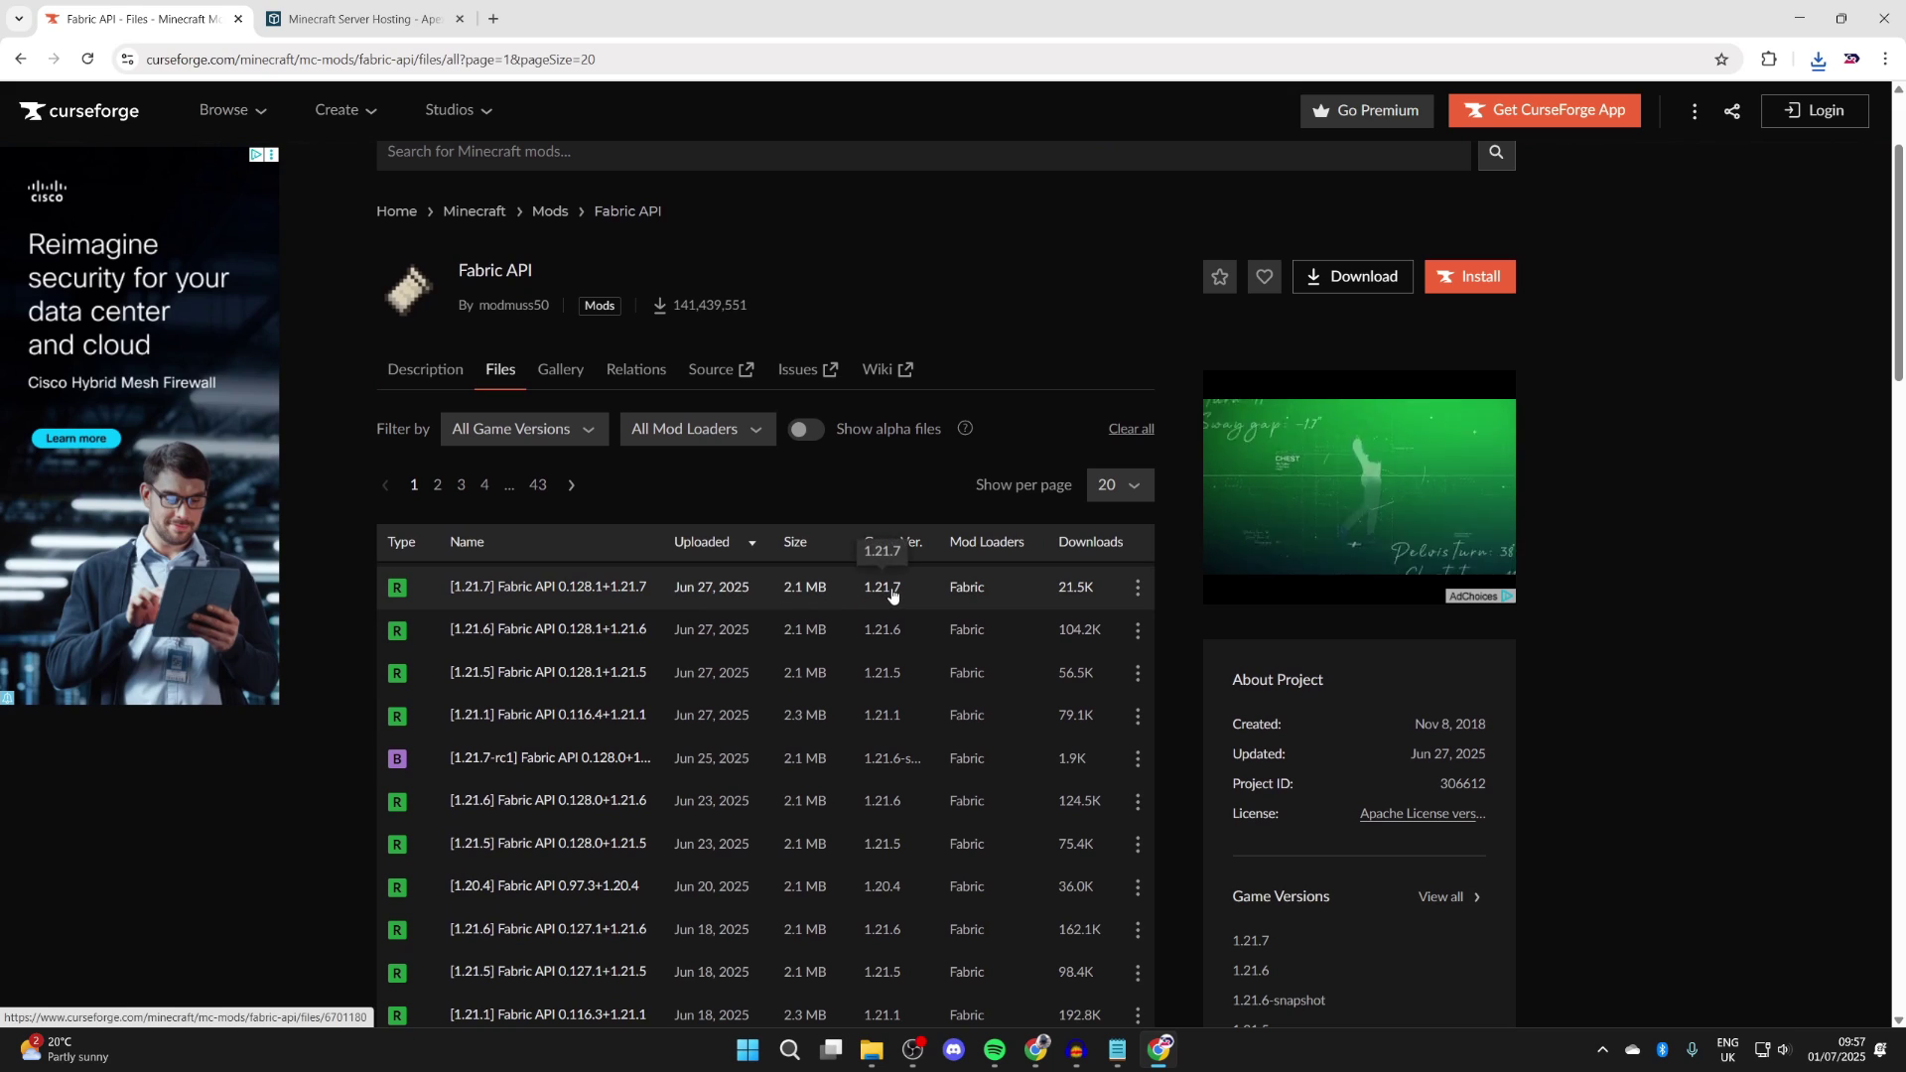
pyautogui.click(1138, 587)
pyautogui.click(1158, 670)
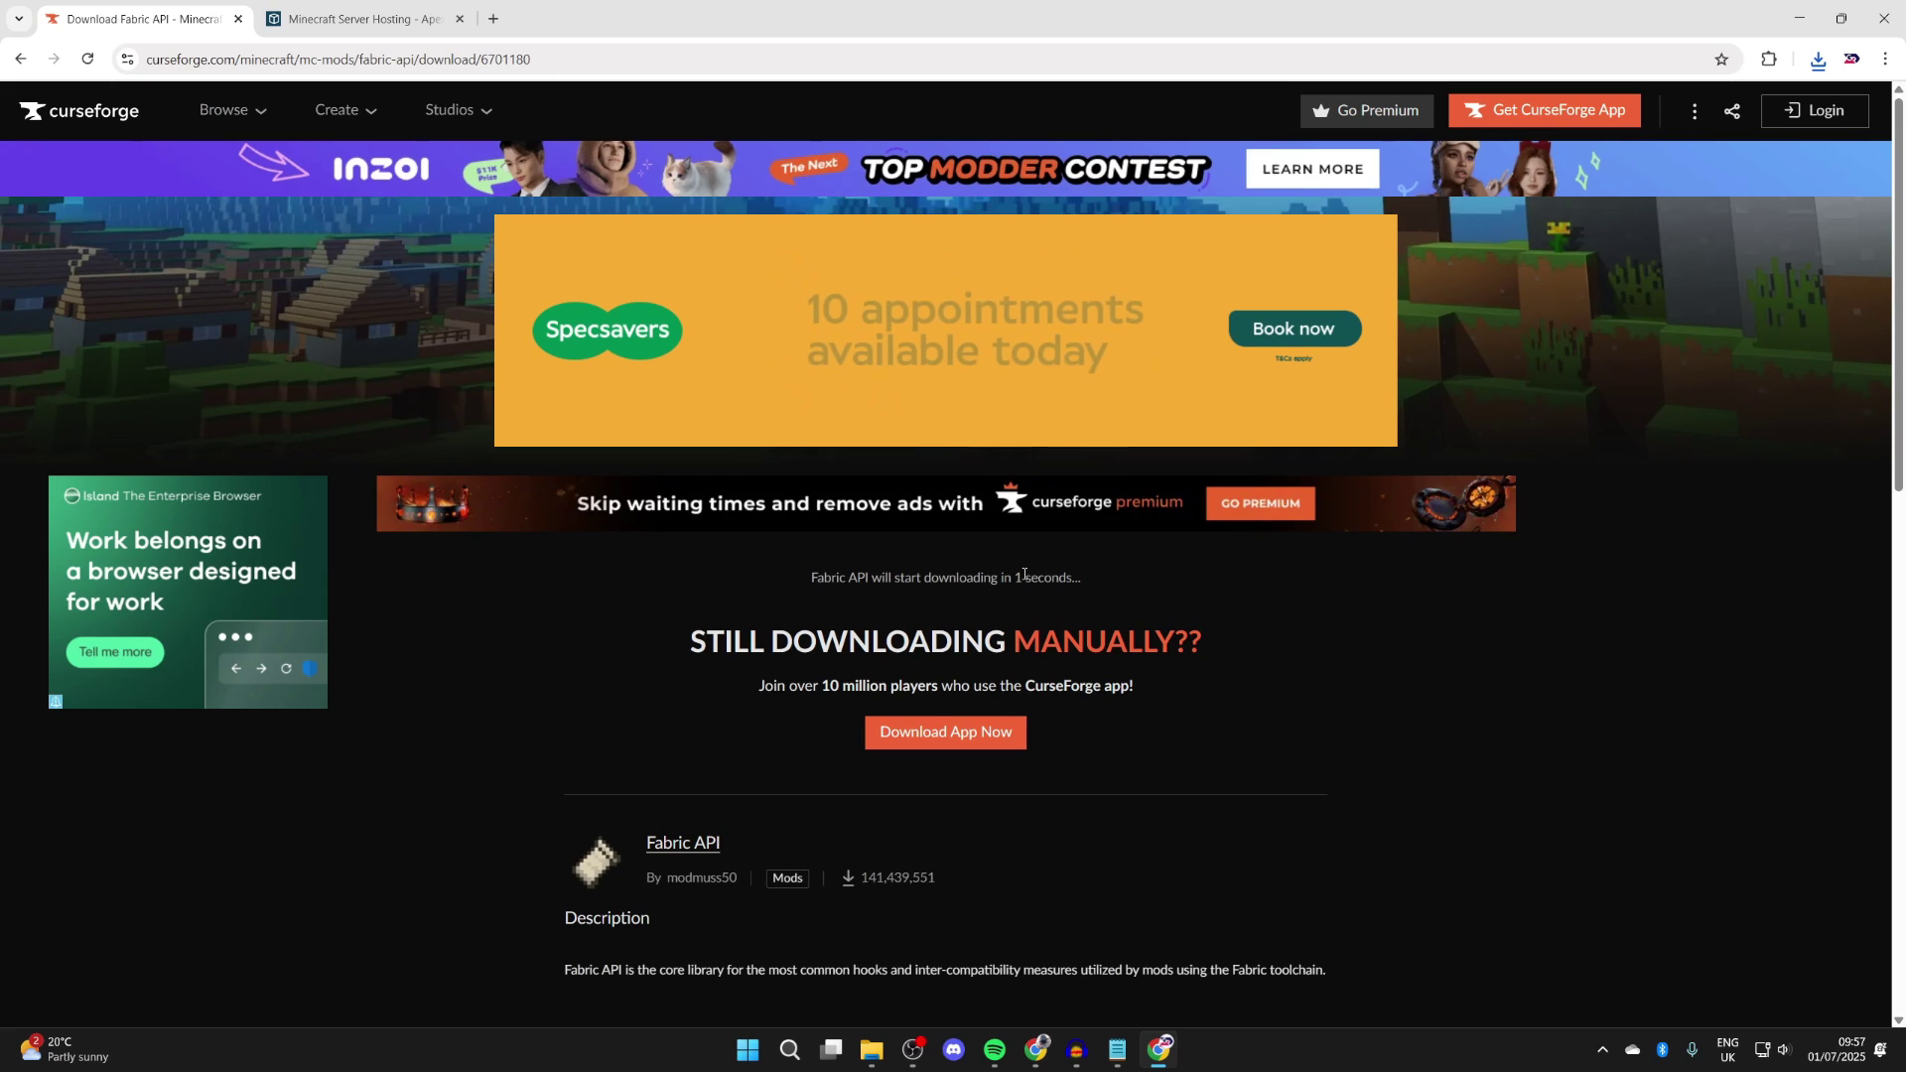
# Allow the blocked fabric-api-0.128.1+1.21.7 (1).jar download despite its suspicious file flag.
pyautogui.click(1817, 58)
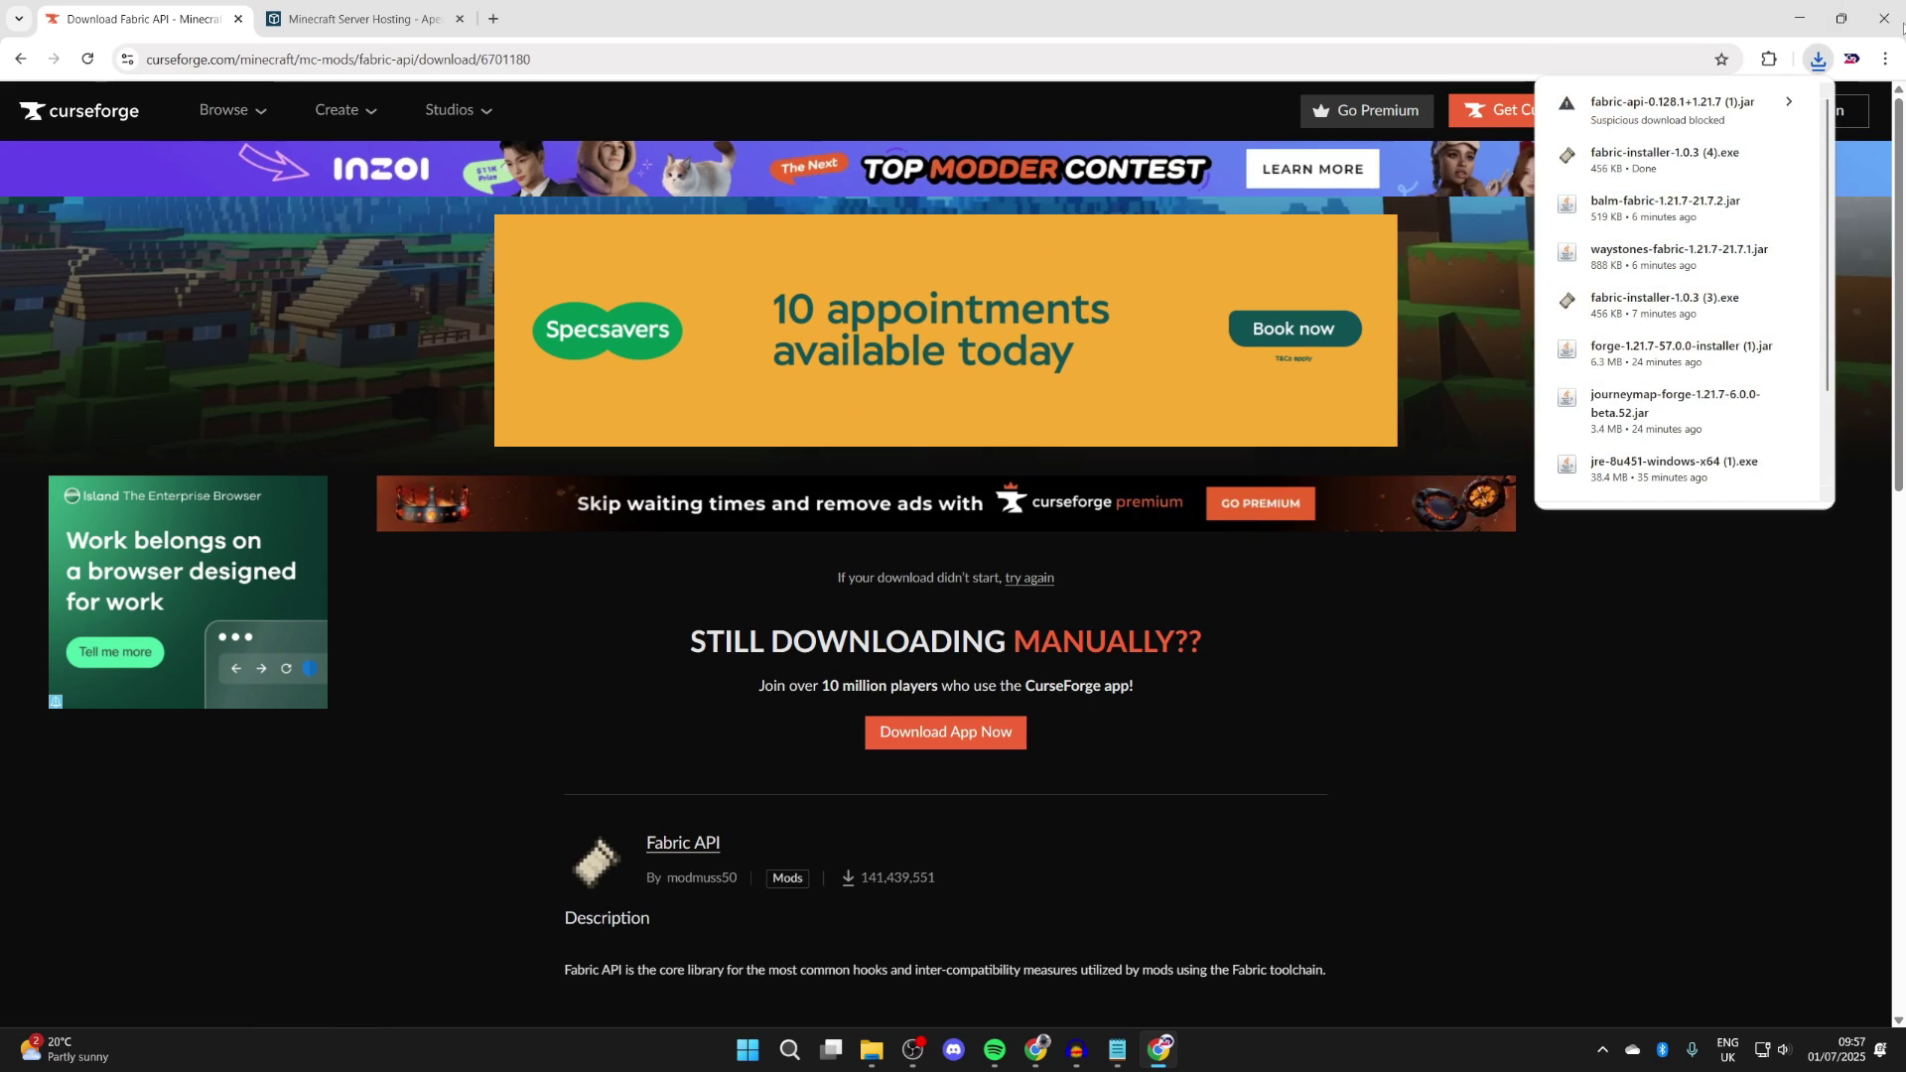
pyautogui.click(1651, 116)
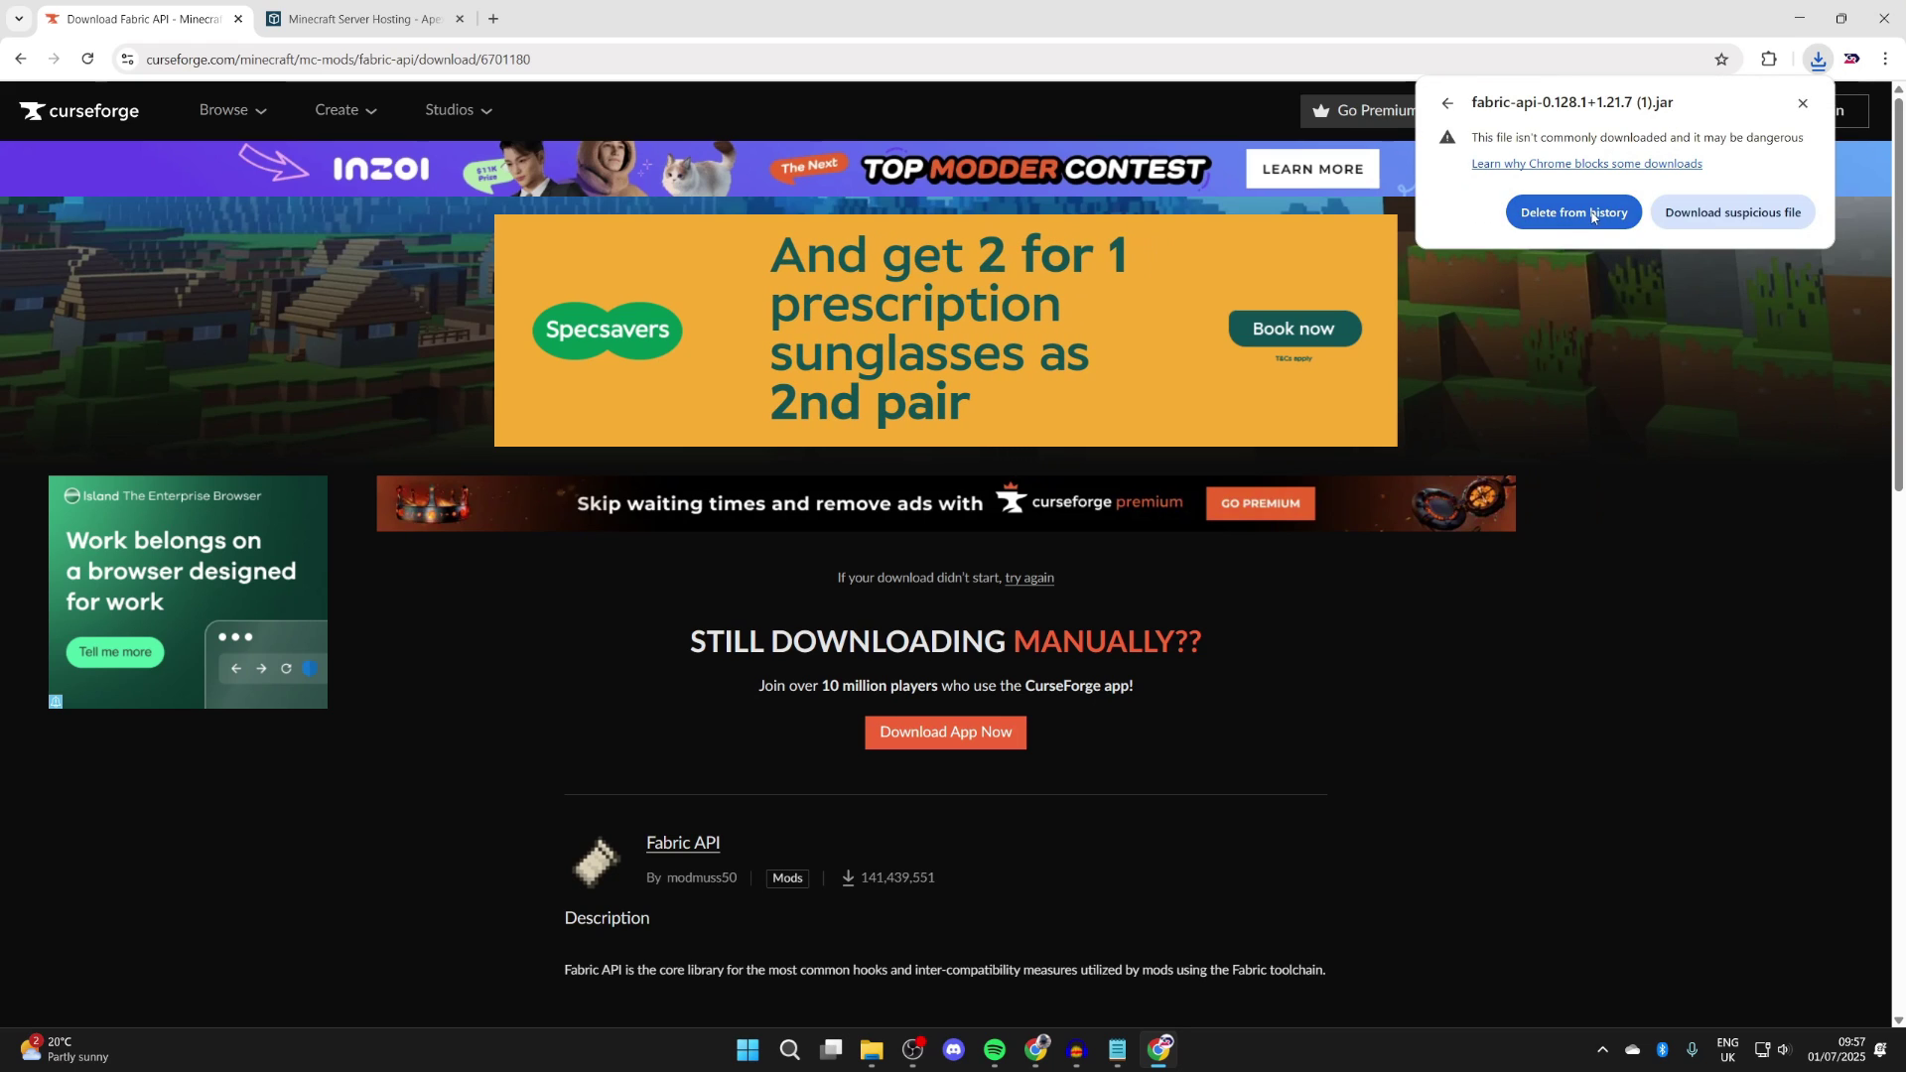
pyautogui.click(1737, 225)
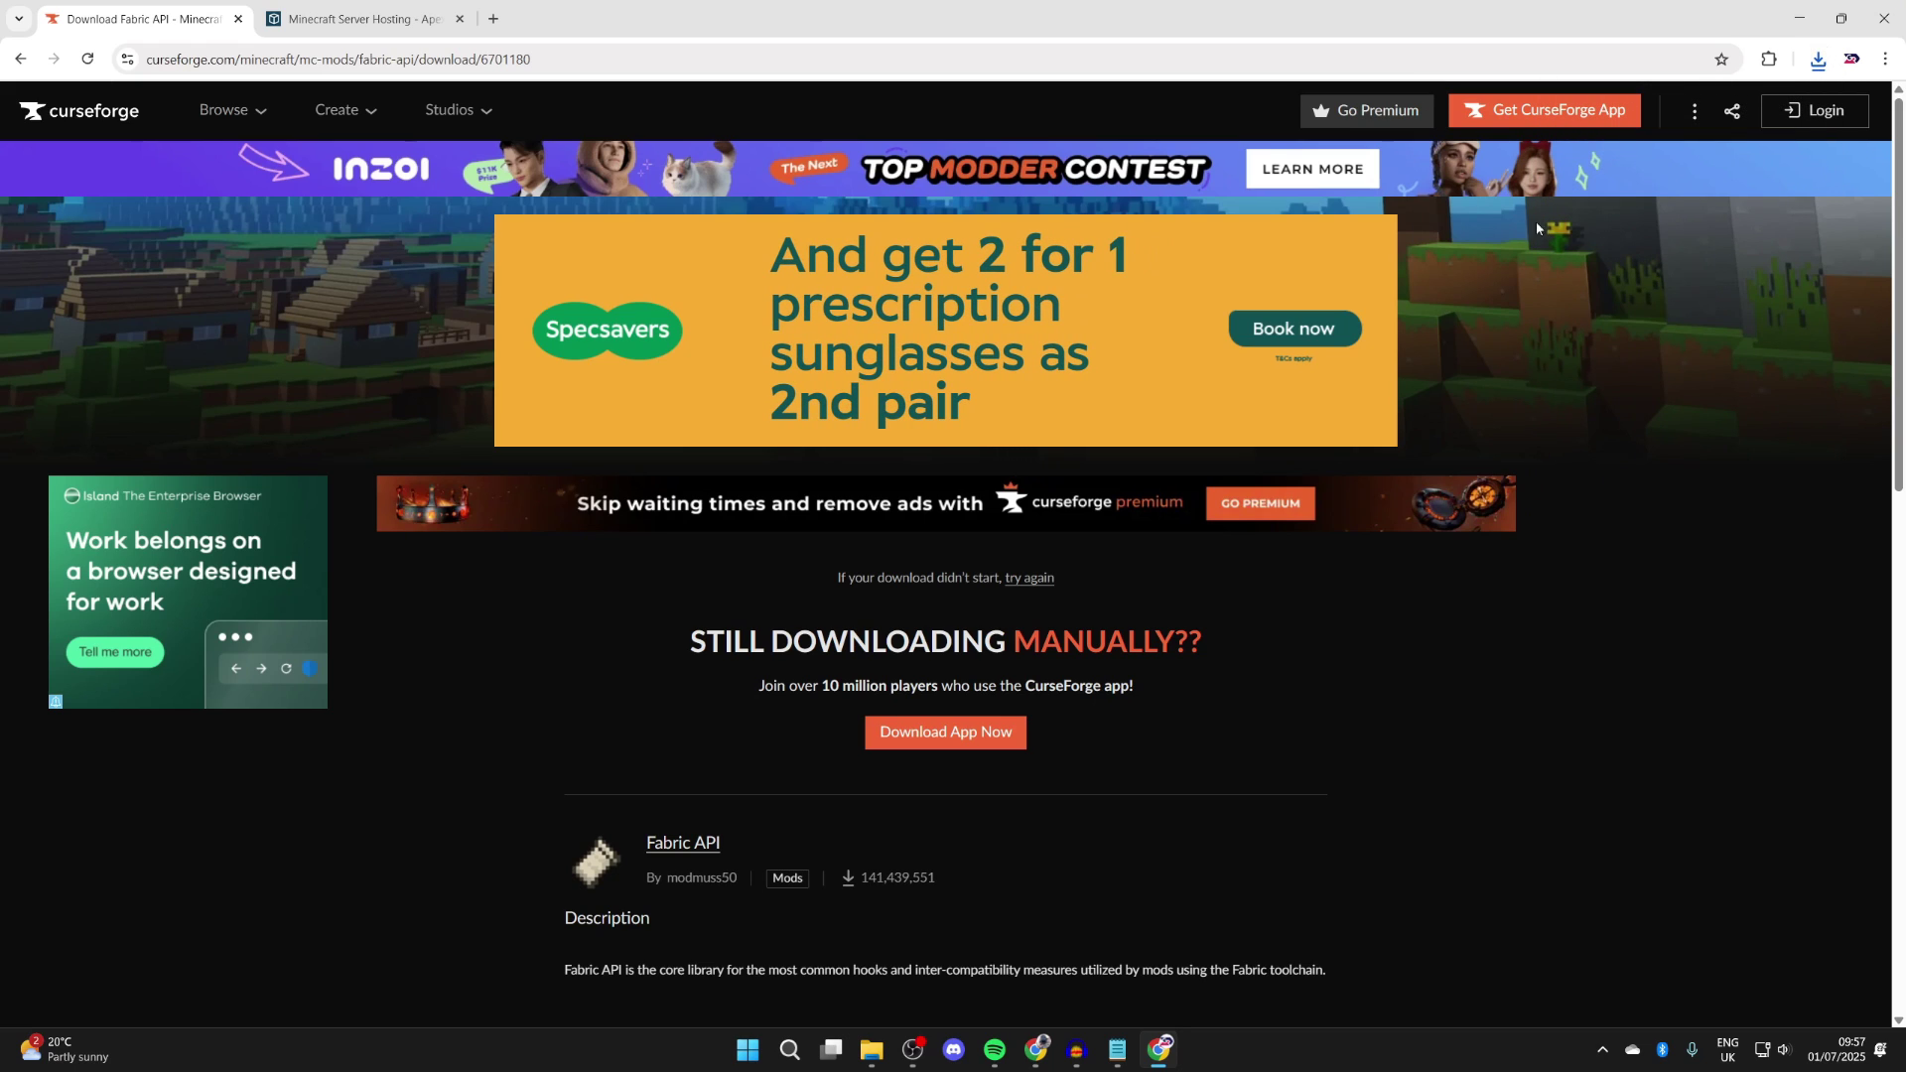
# Browse all Minecraft mods on CurseForge, filtered to the Fabric mod loader and game version 1.21.7.
pyautogui.click(18, 59)
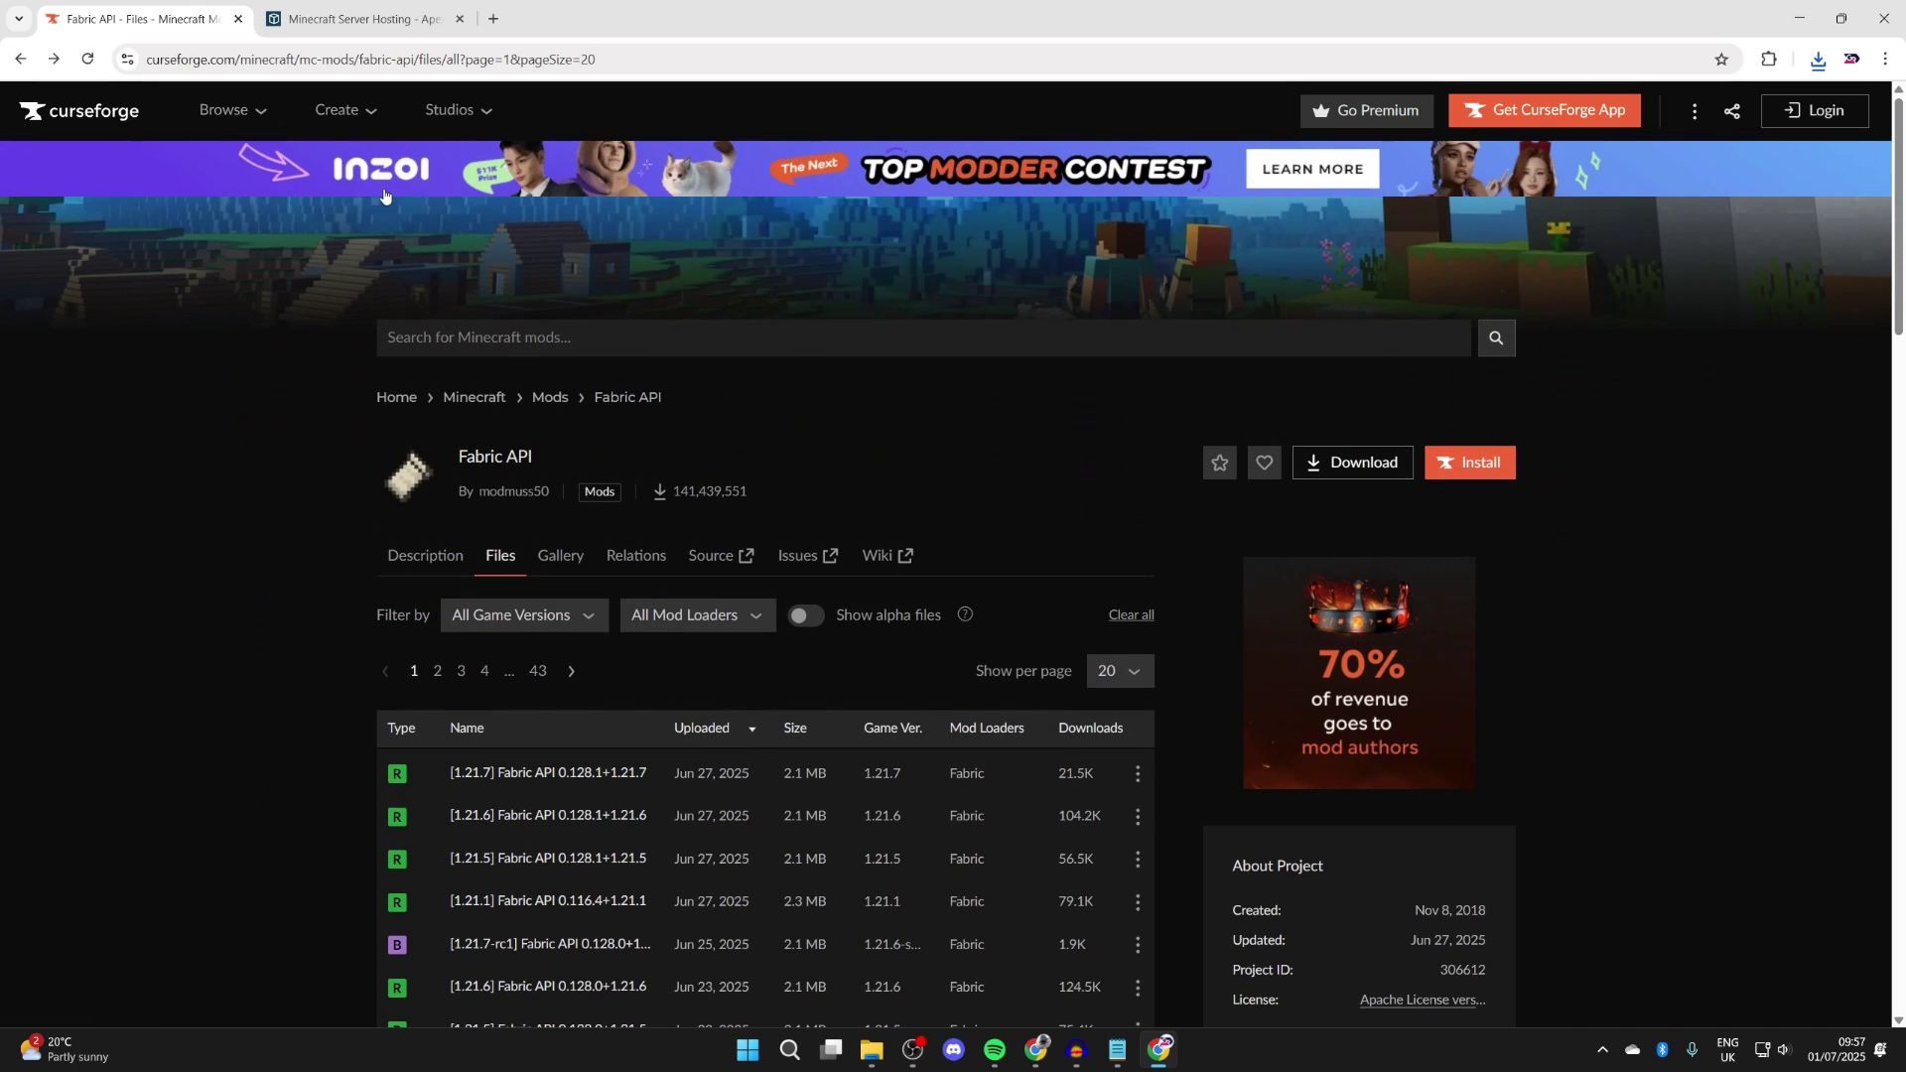
pyautogui.click(548, 399)
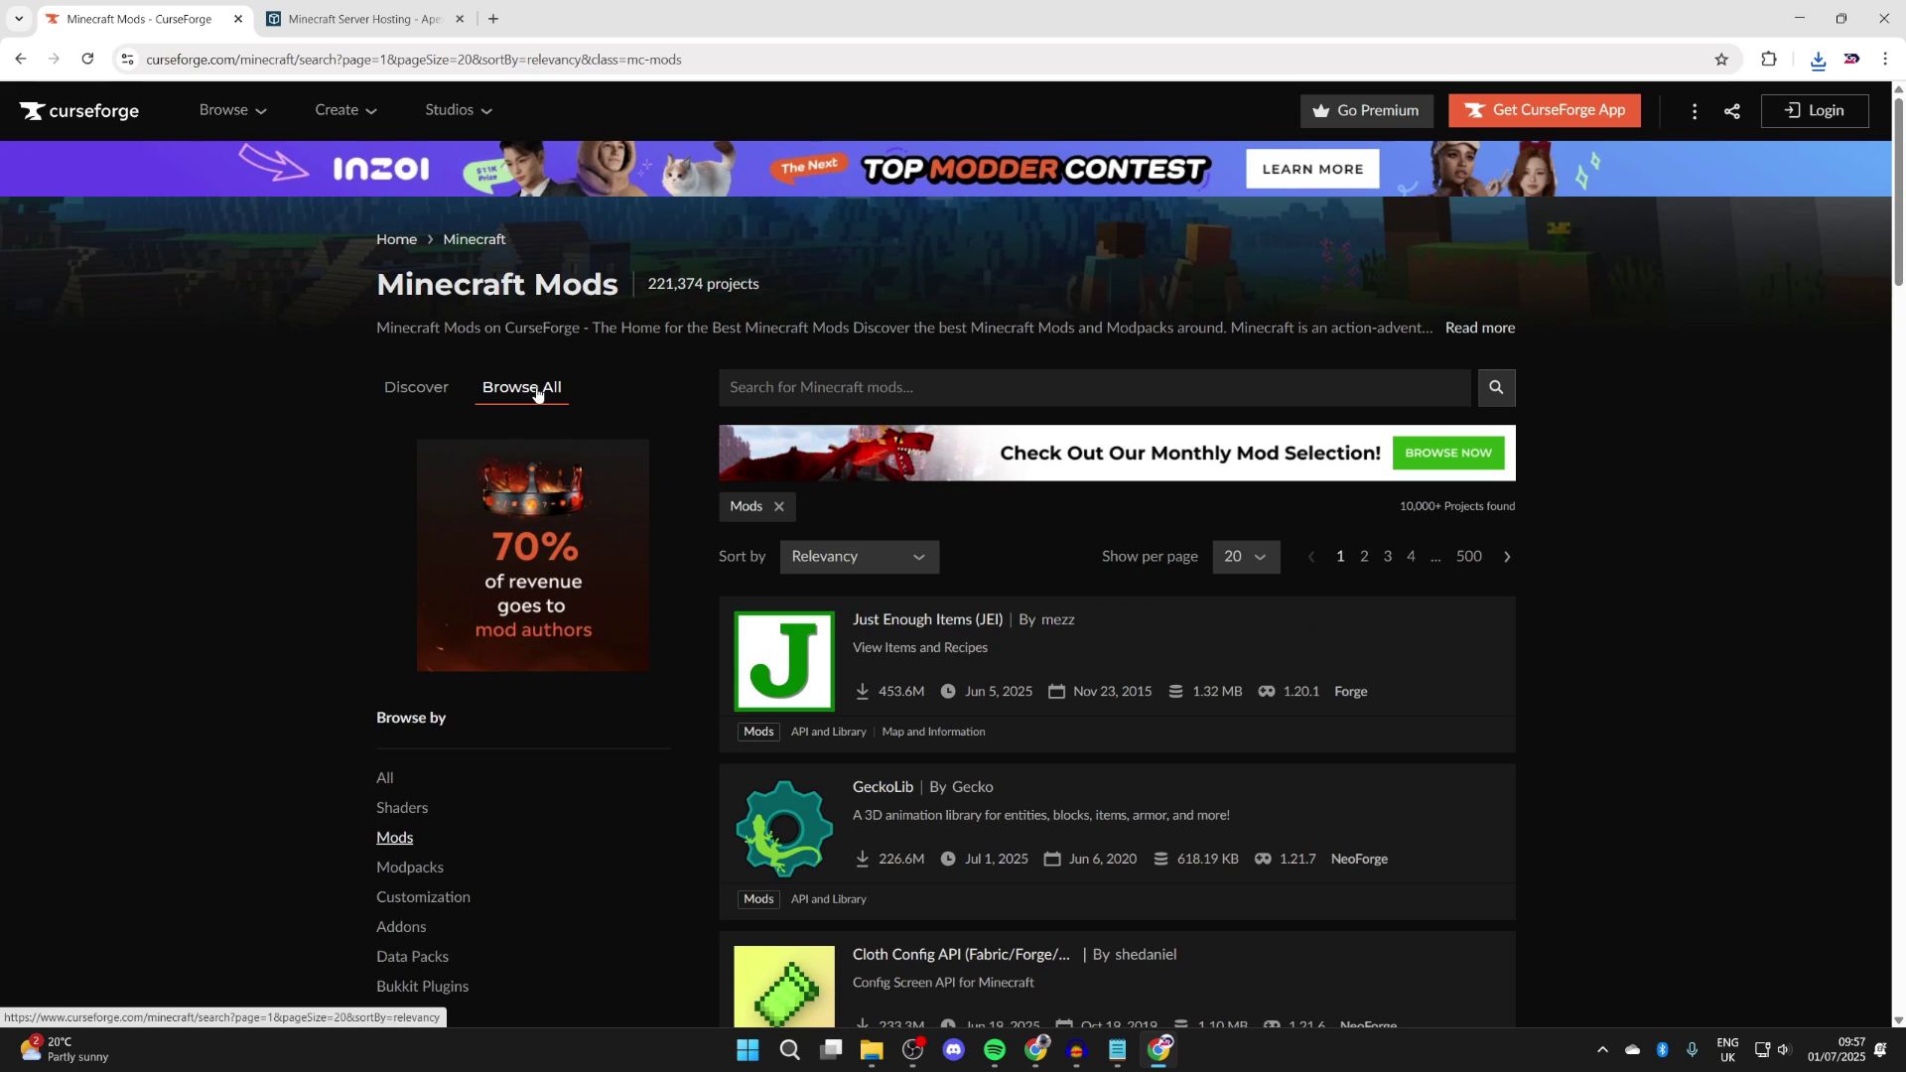
pyautogui.scroll(-7, 541, 387)
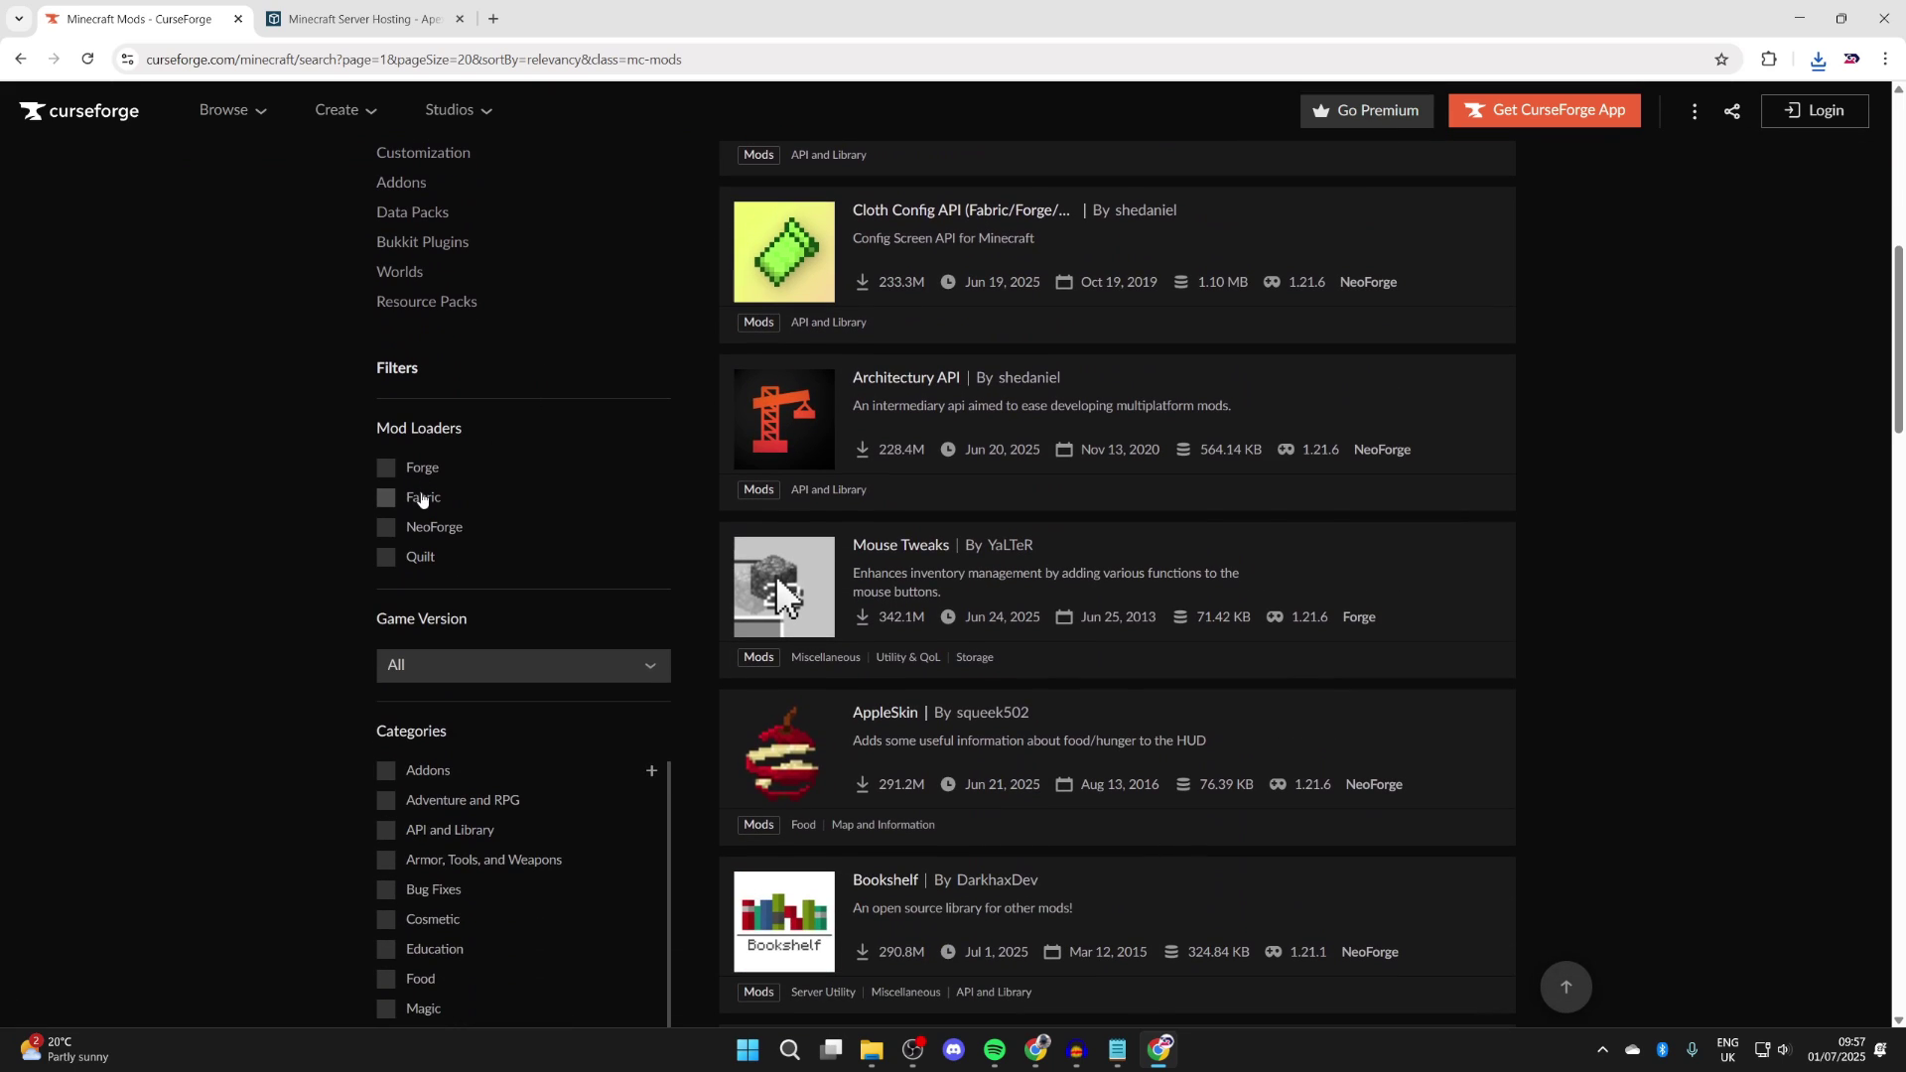
pyautogui.click(421, 499)
pyautogui.click(425, 667)
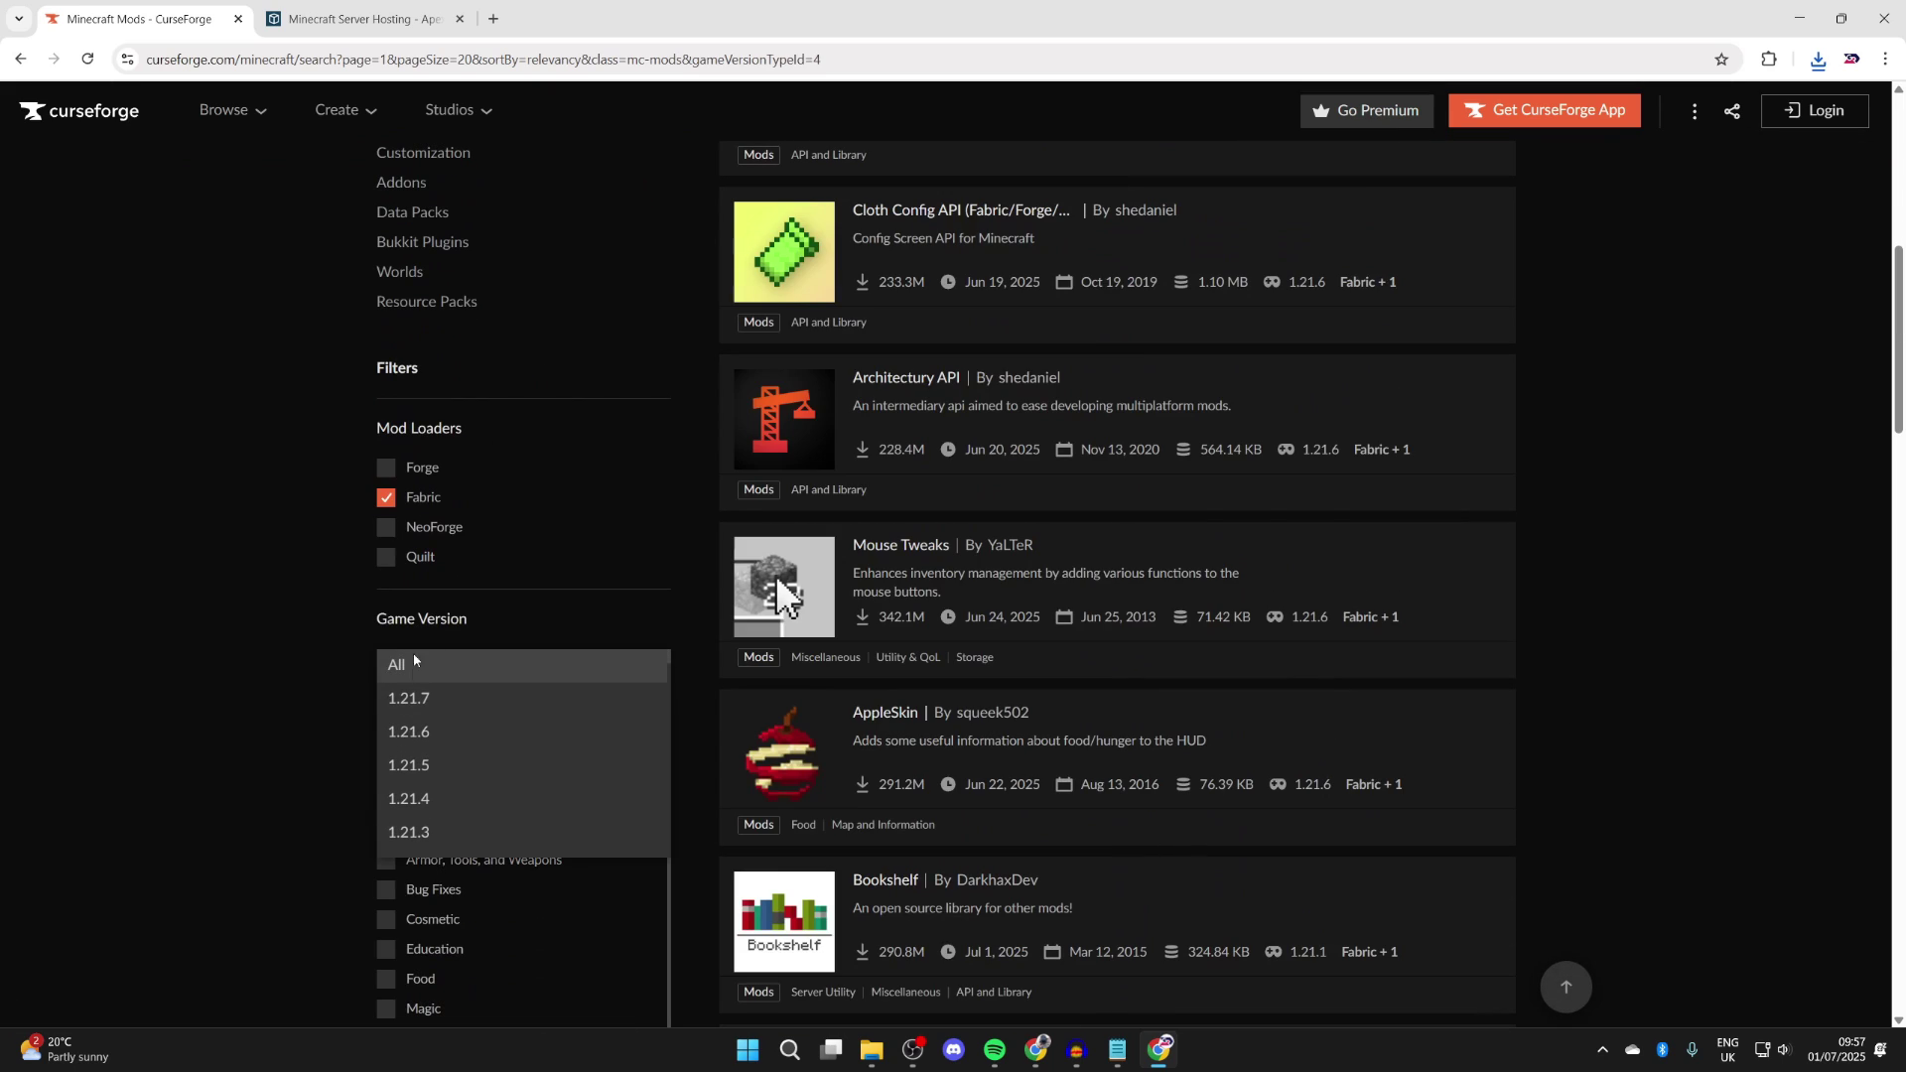
pyautogui.click(422, 712)
# Open the Waystones mod from the filtered list and download its file waystones-fabric-1.21.7-21.7.1.jar.
pyautogui.scroll(-2, 733, 642)
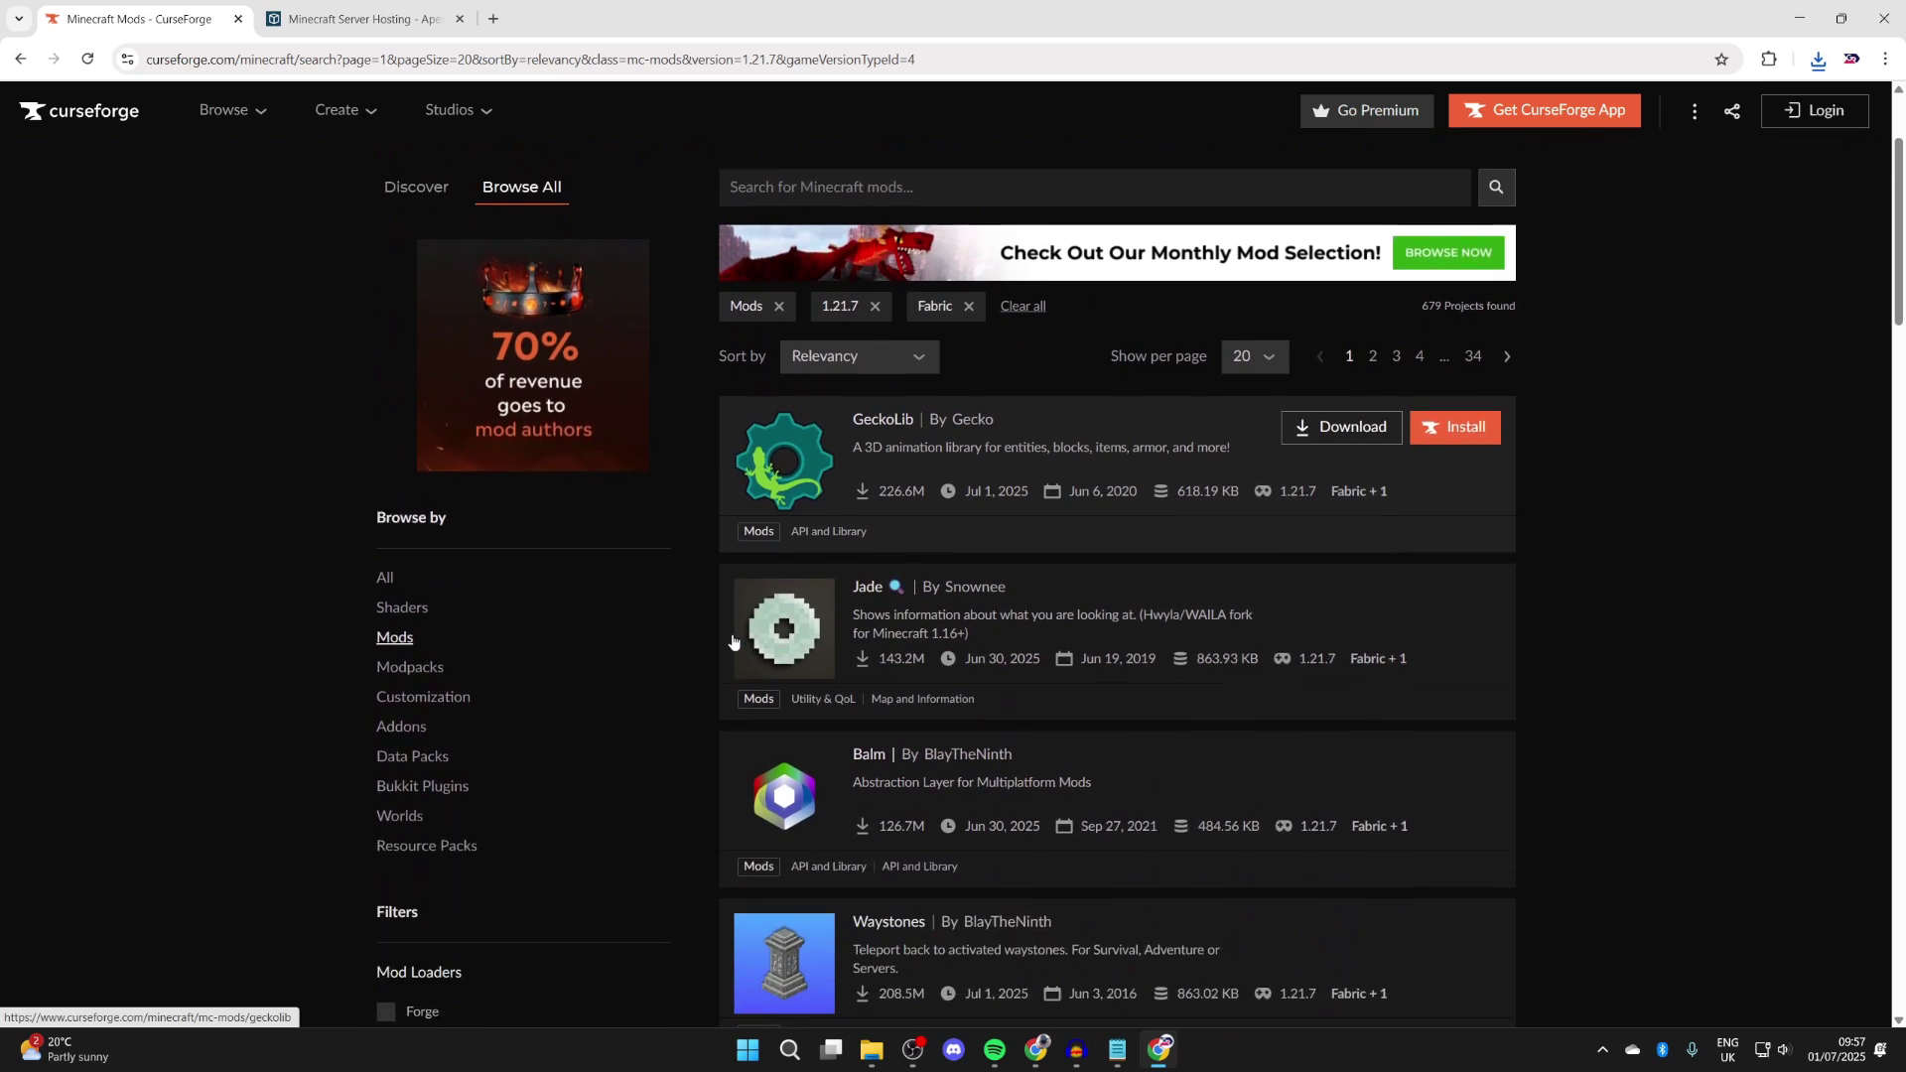
pyautogui.scroll(-2, 732, 641)
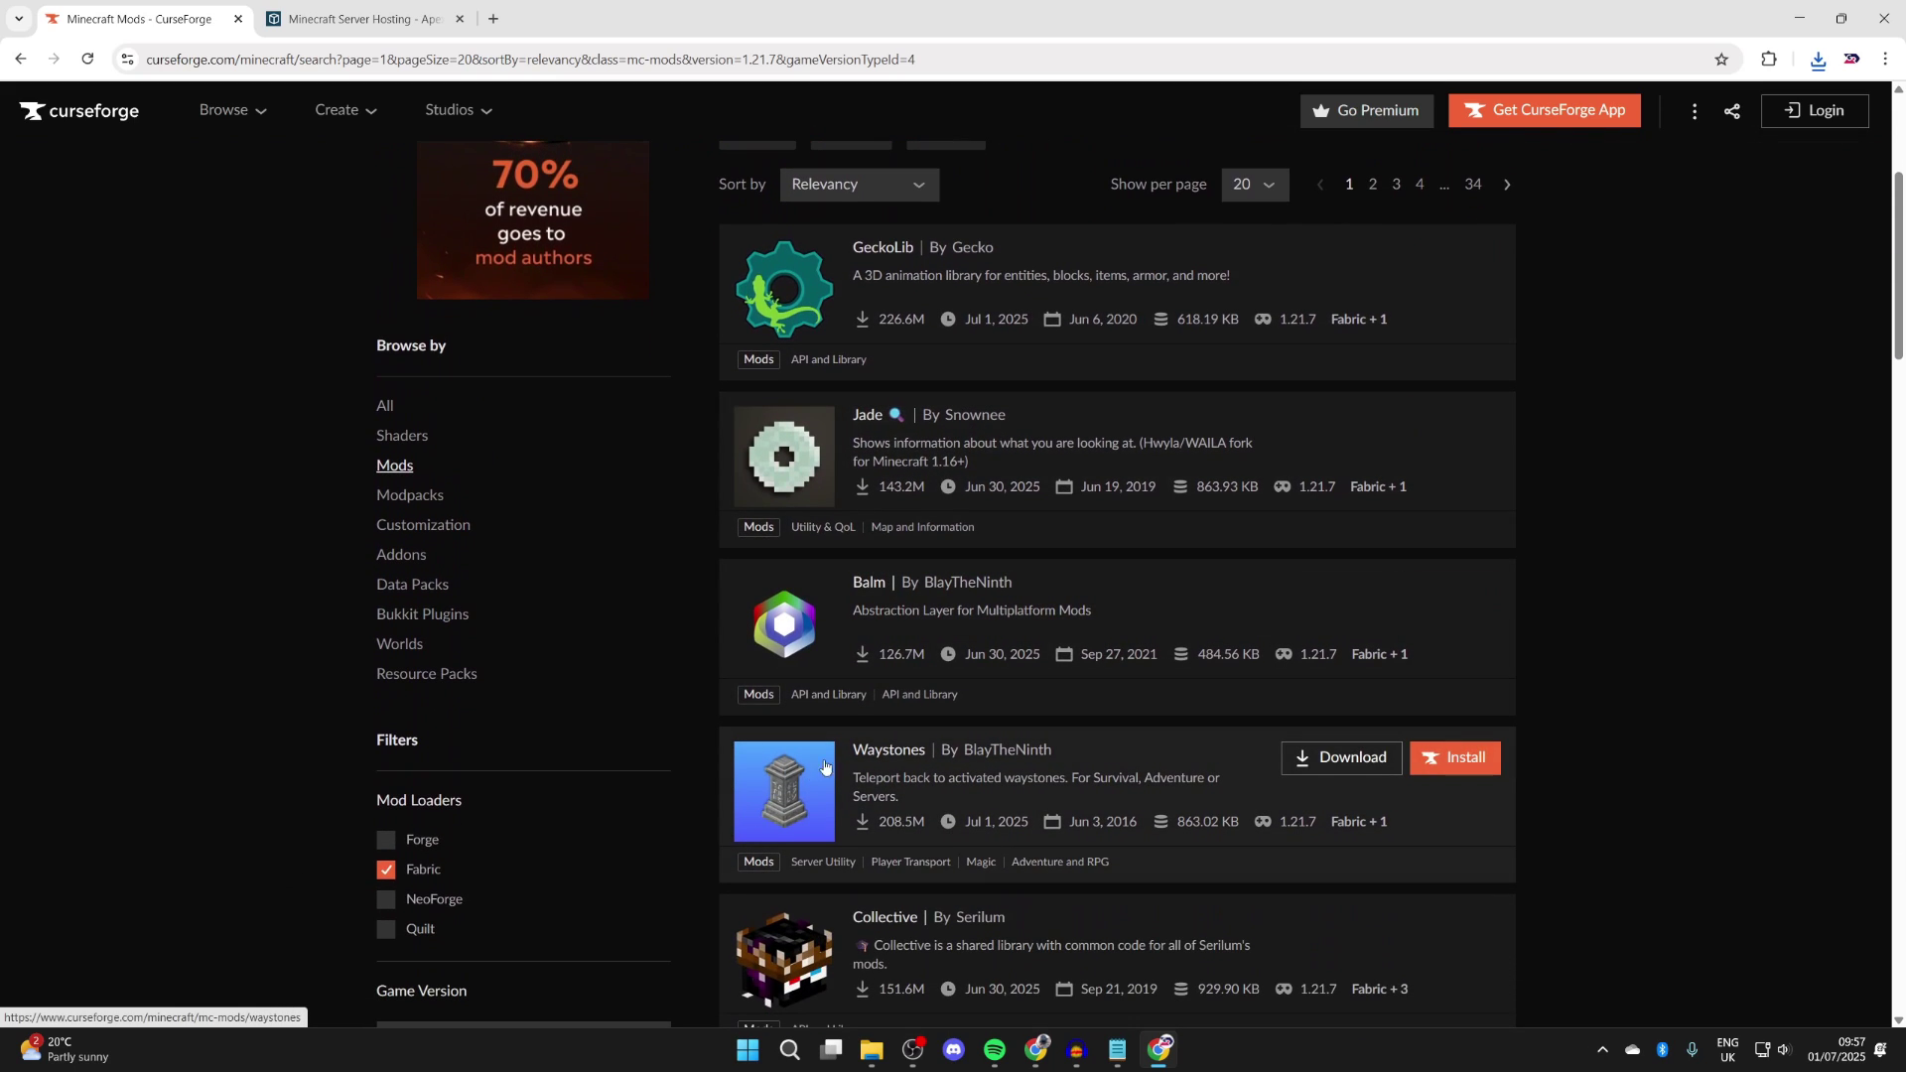
pyautogui.click(796, 785)
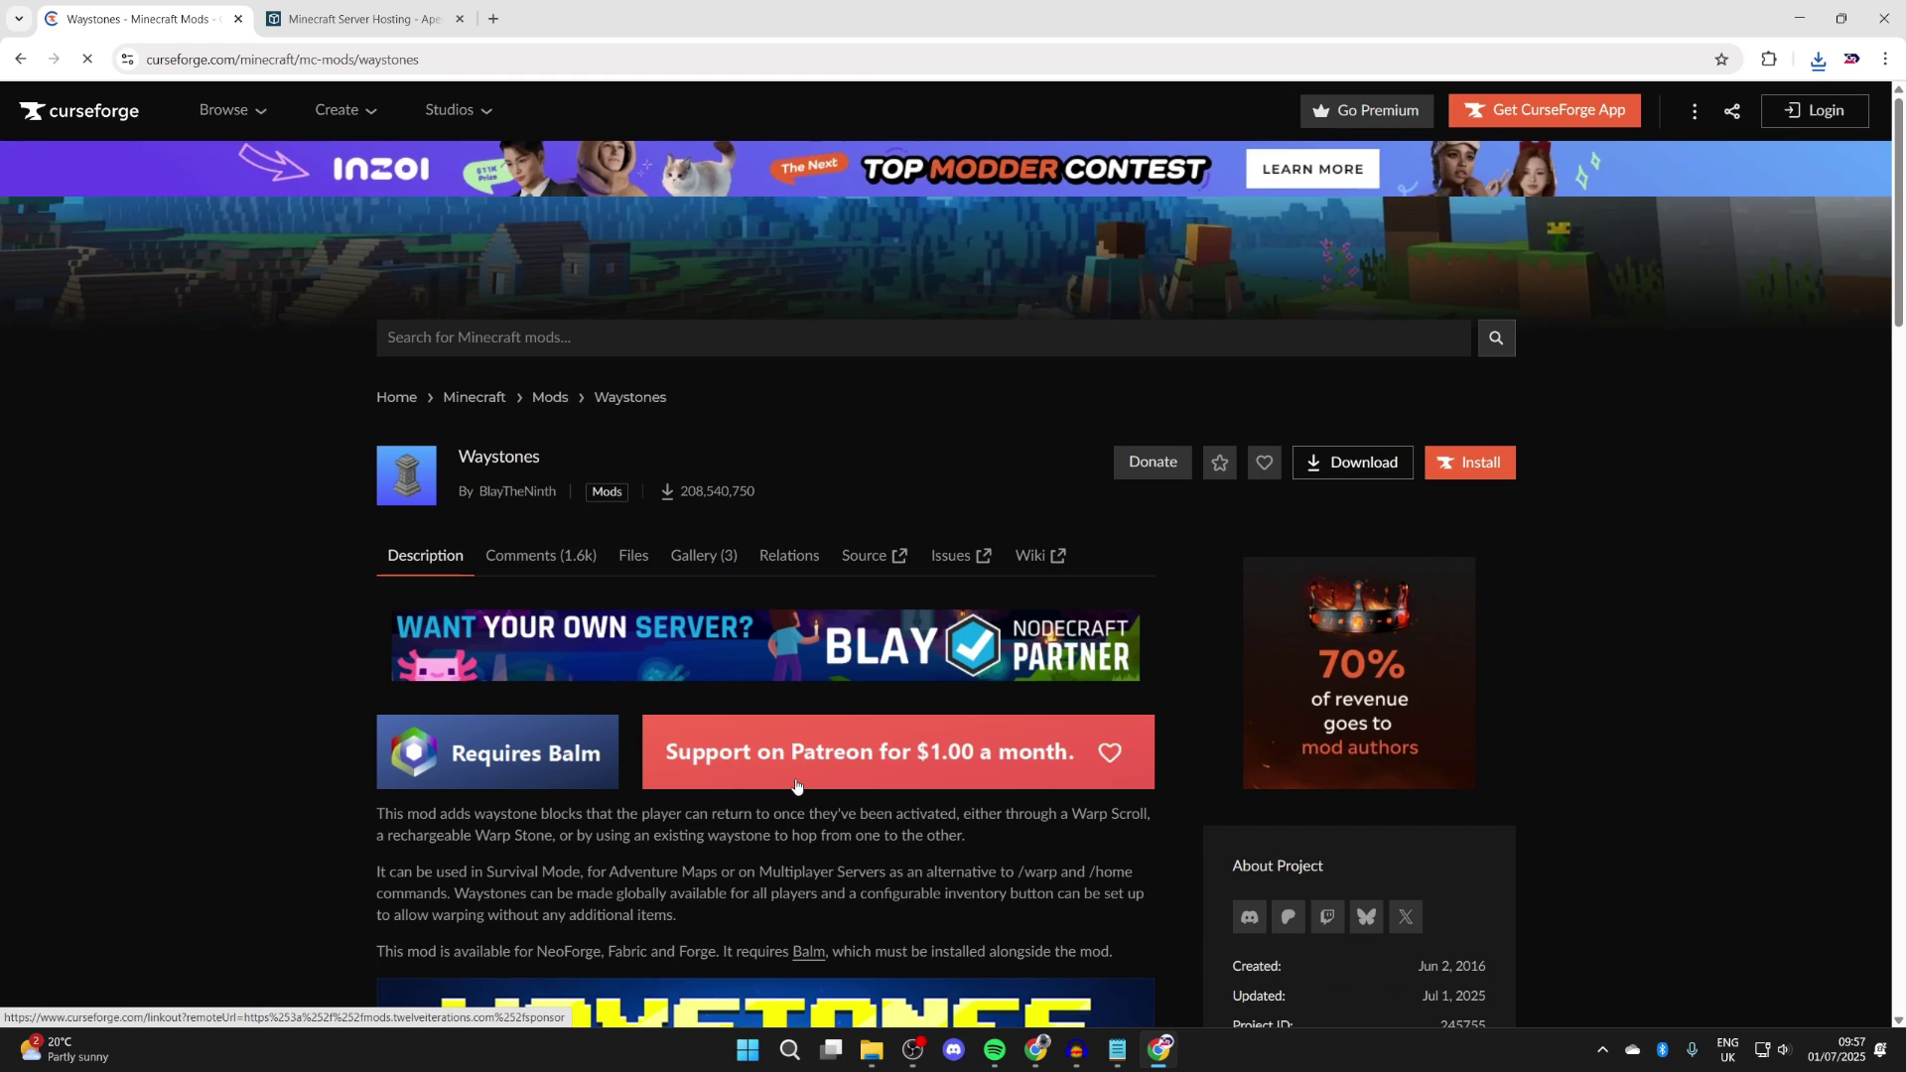
pyautogui.click(634, 556)
pyautogui.scroll(-2, 636, 562)
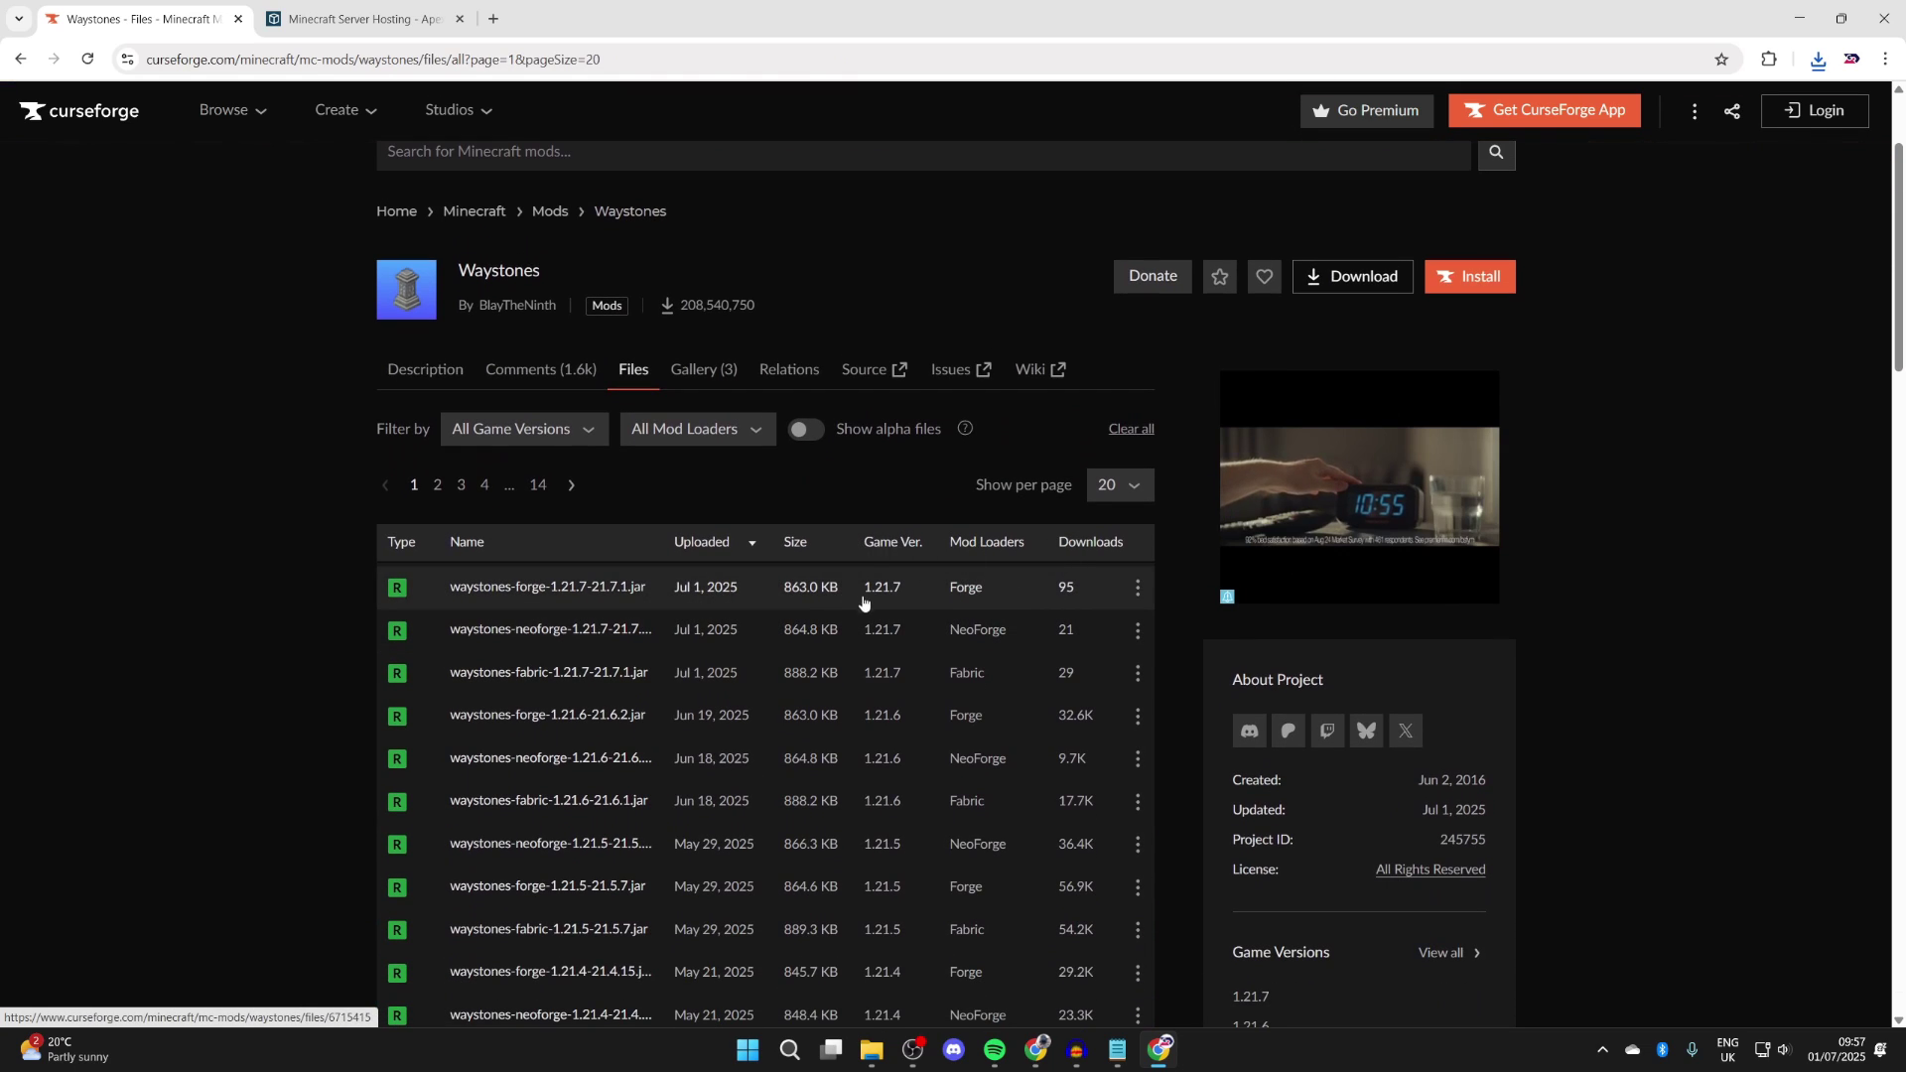
pyautogui.click(1138, 677)
pyautogui.click(1201, 761)
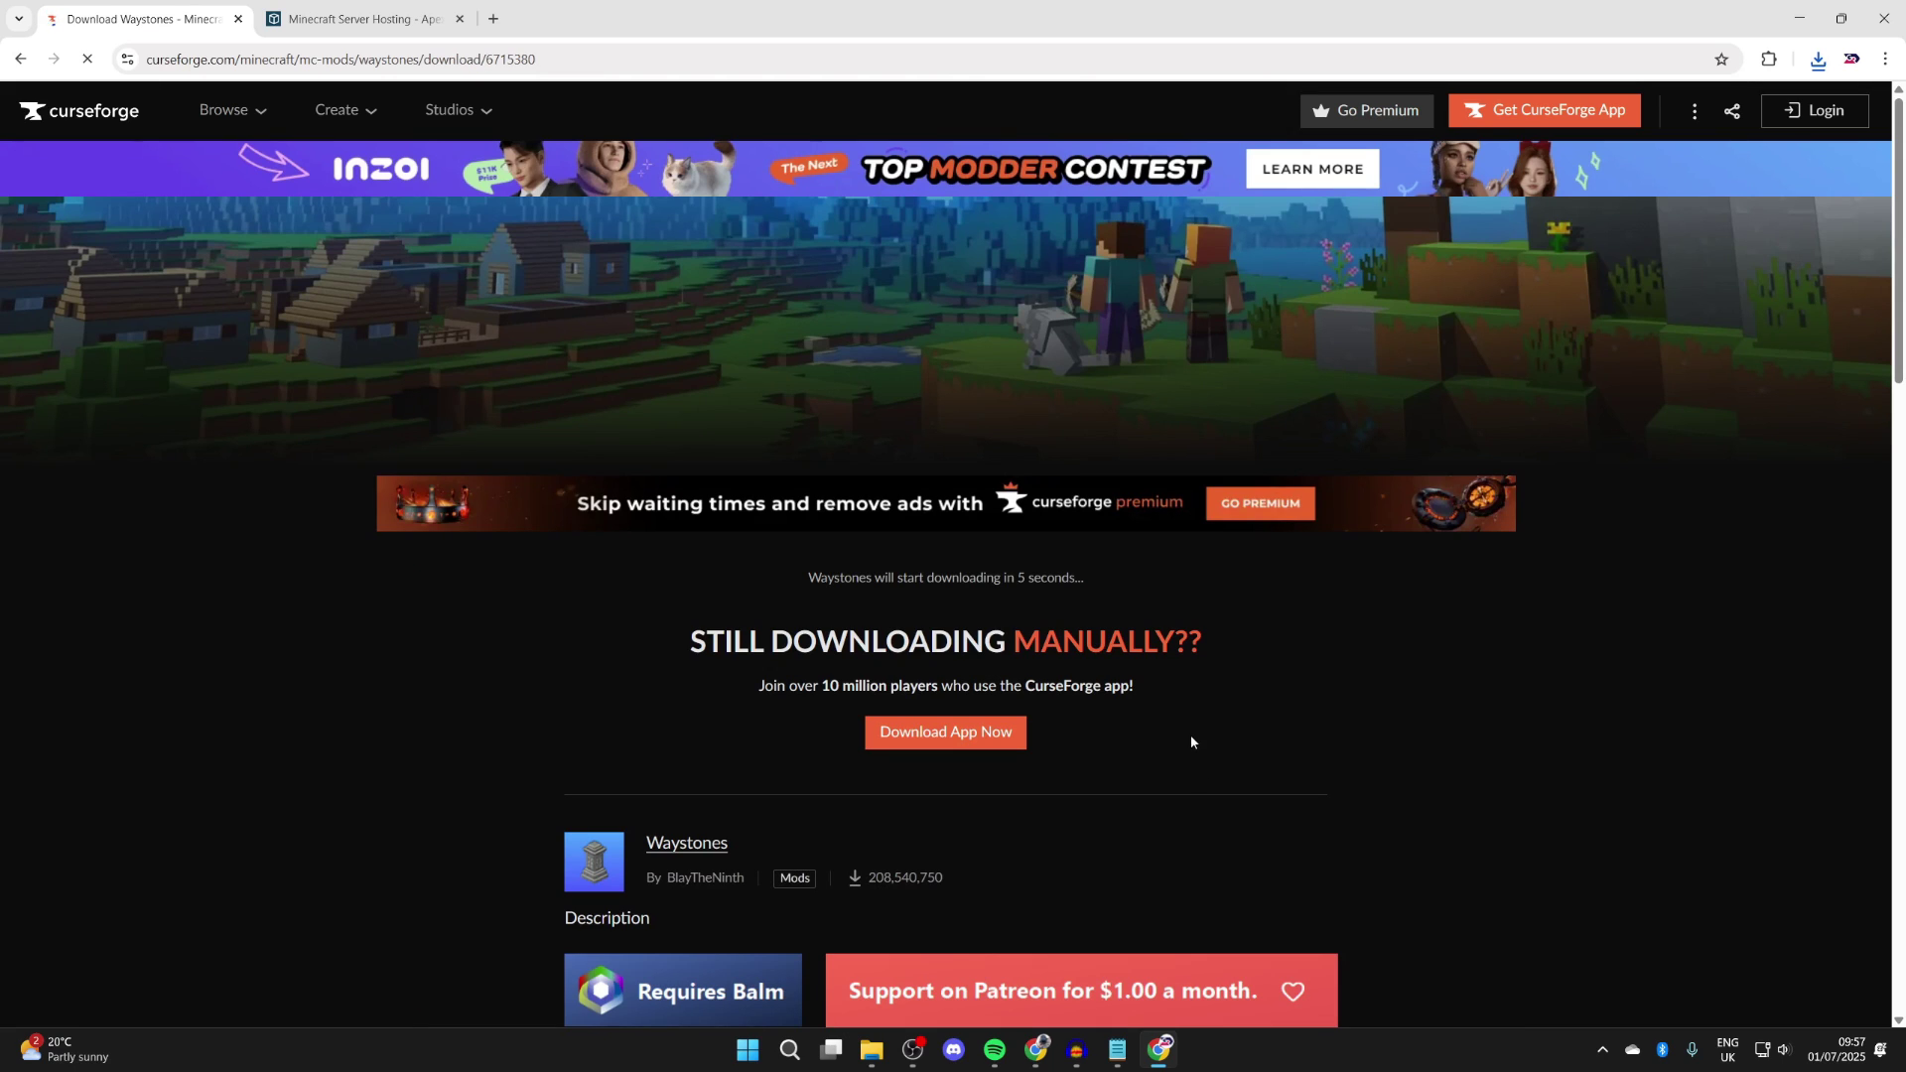
# Open the required Balm mod from the Waystones description and download balm-fabric-1.21.7-21.7.2.jar.
pyautogui.scroll(-3, 903, 675)
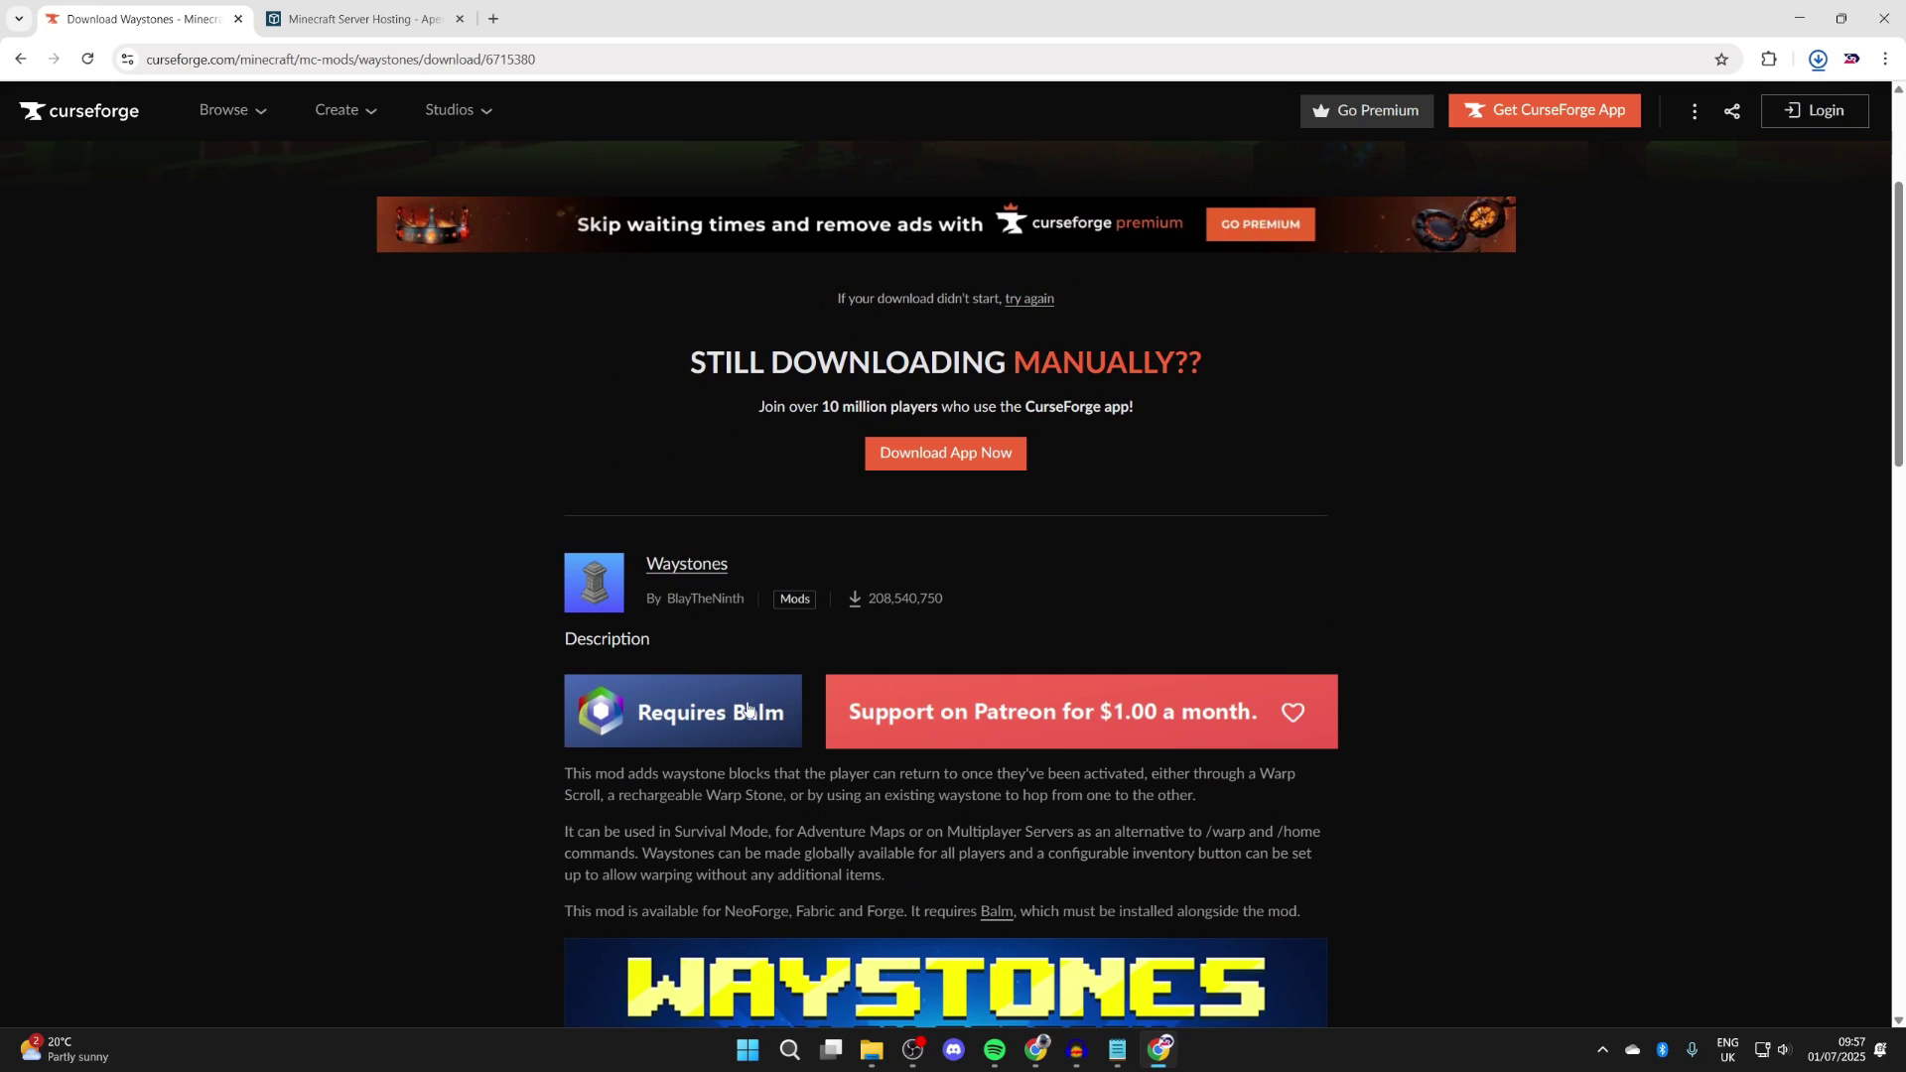
pyautogui.click(729, 801)
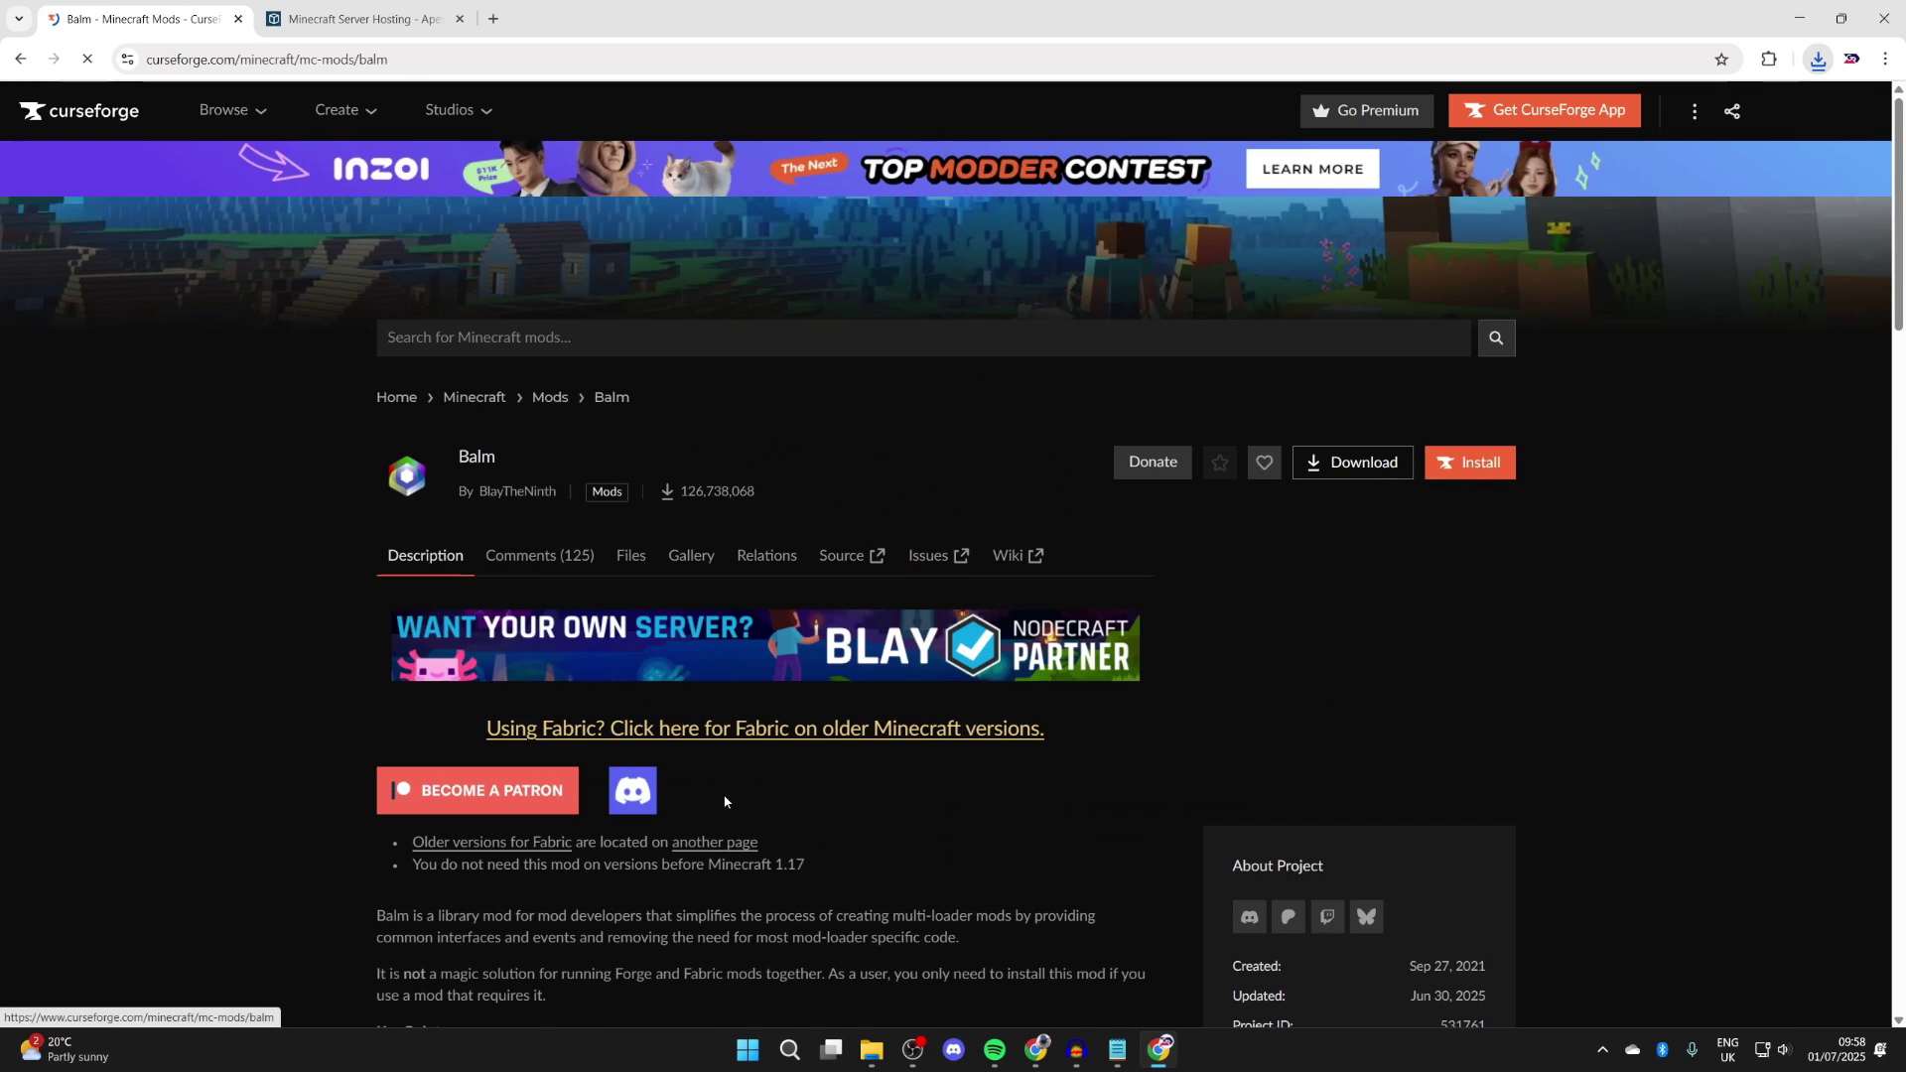
pyautogui.click(632, 556)
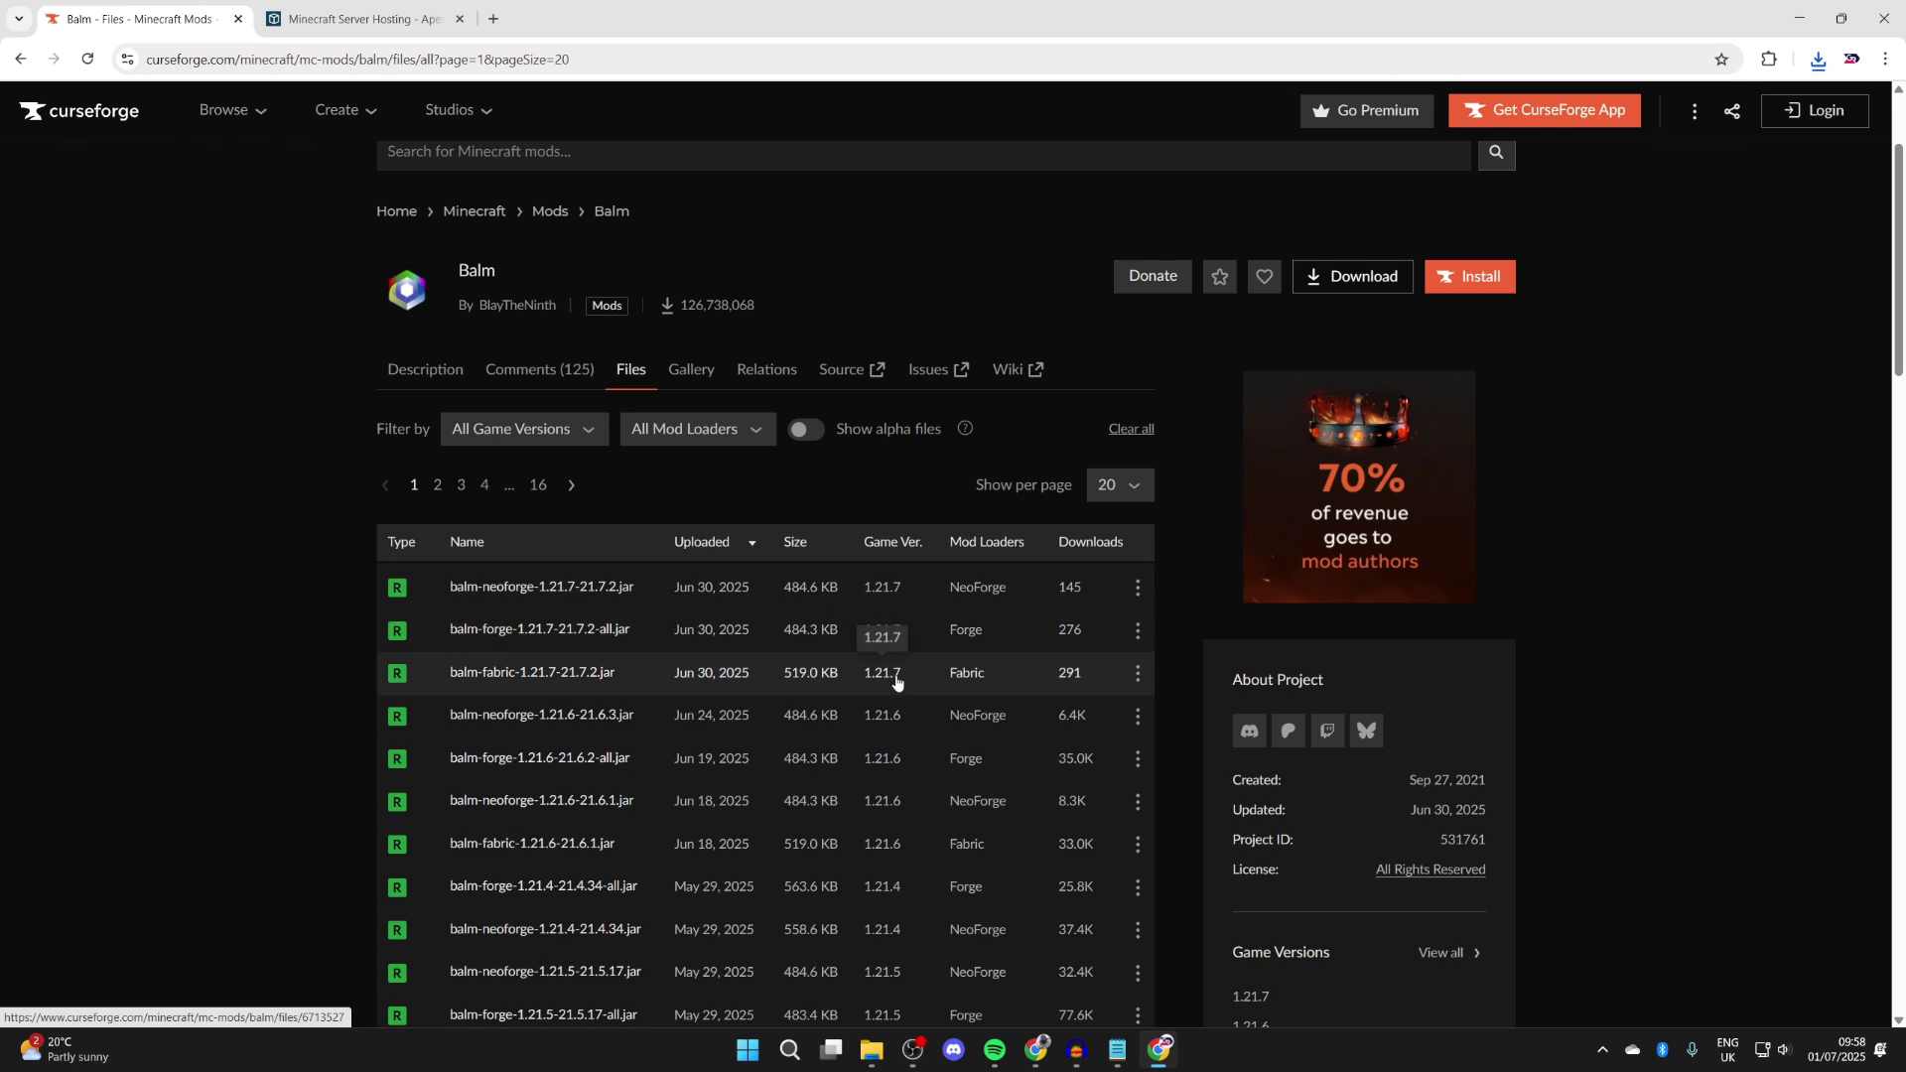
pyautogui.click(1138, 674)
pyautogui.click(1178, 762)
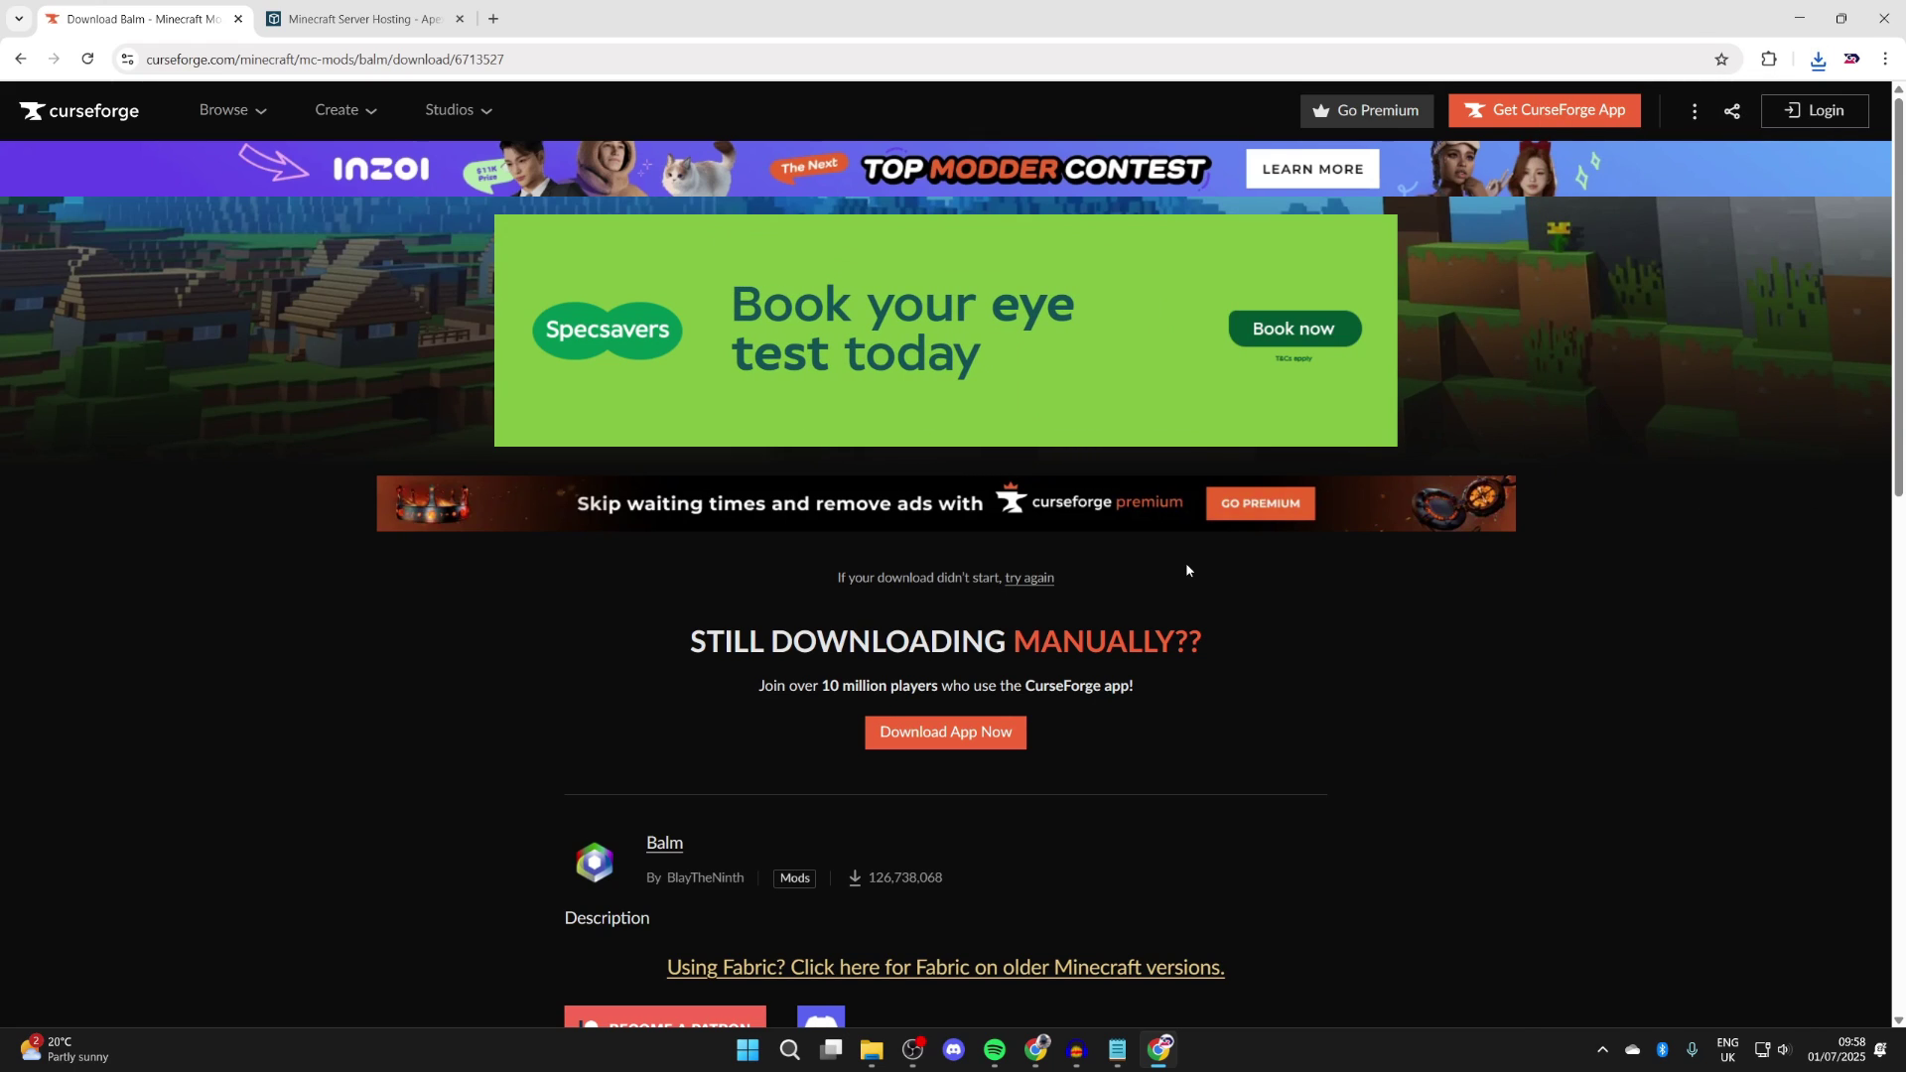
# Look over the features on the already open Apex Hosting Minecraft server hosting page.
pyautogui.click(338, 12)
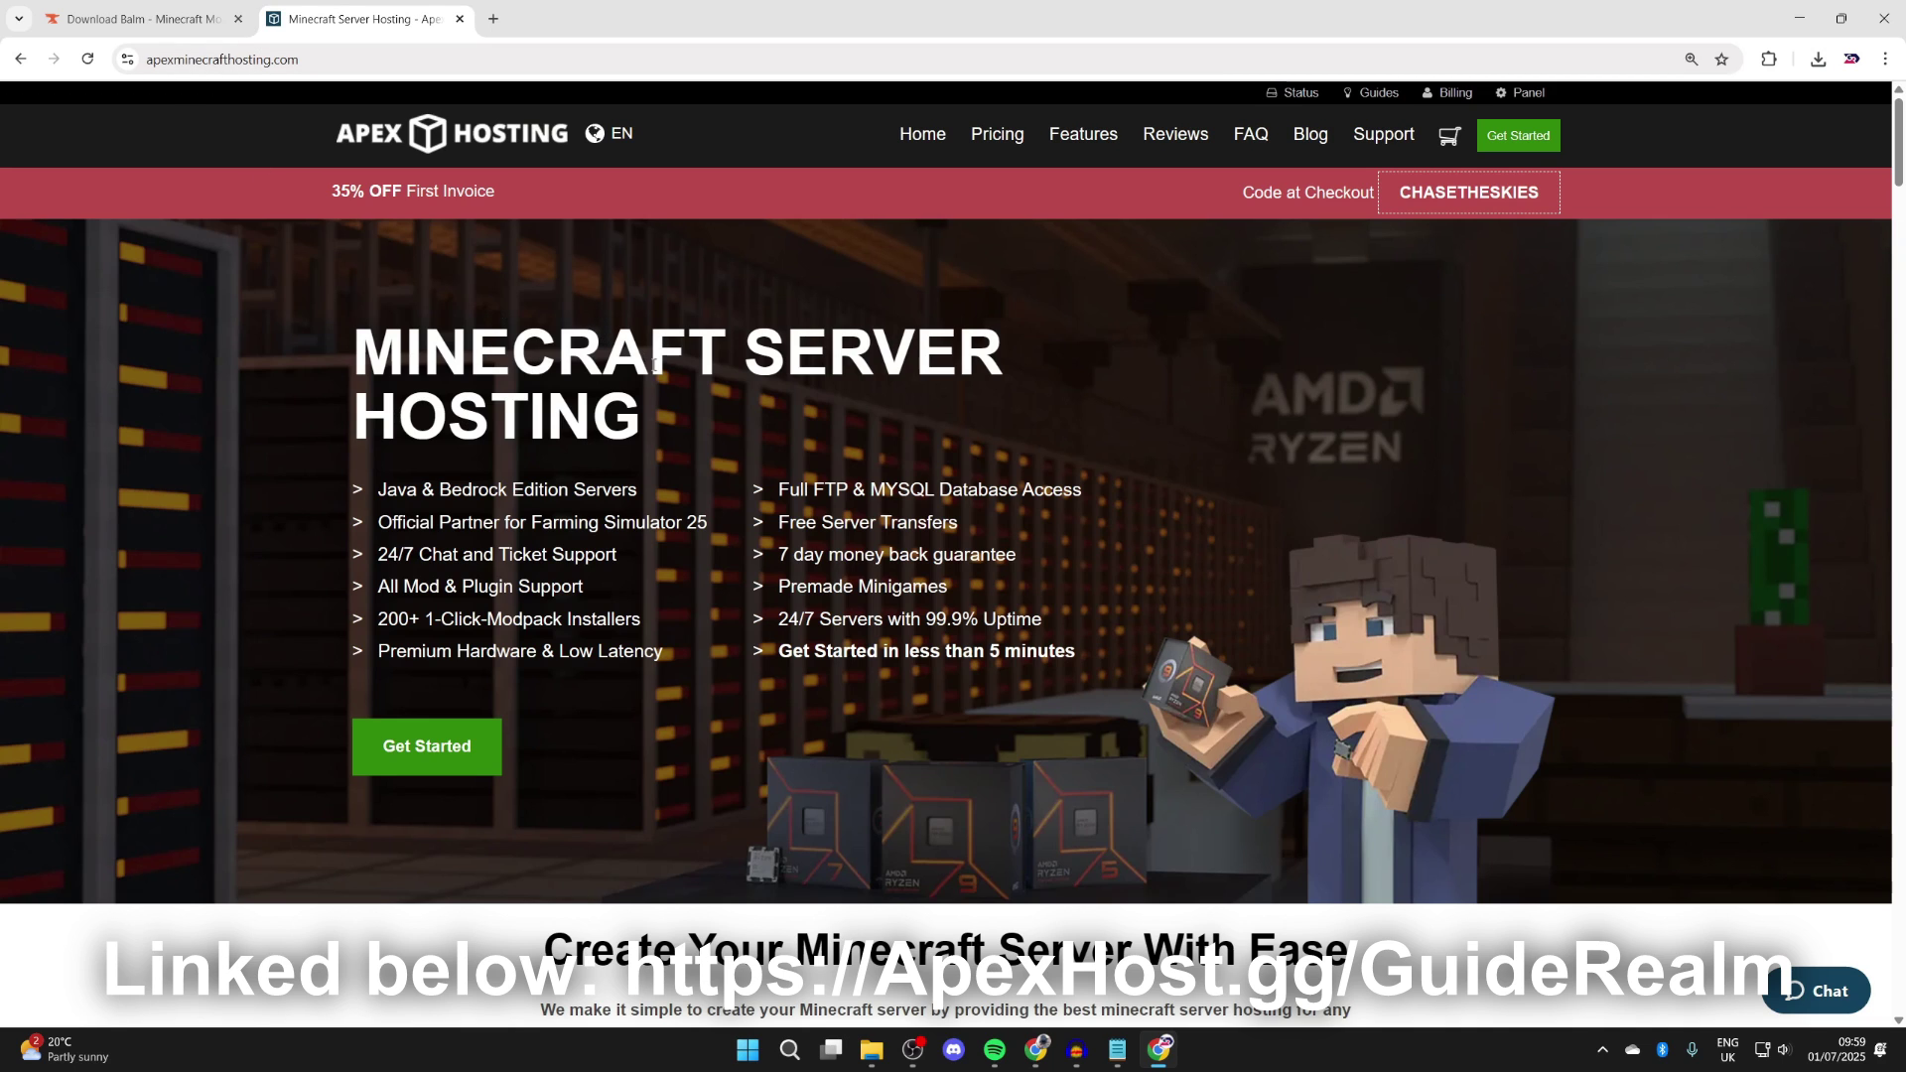
pyautogui.scroll(-8, 655, 365)
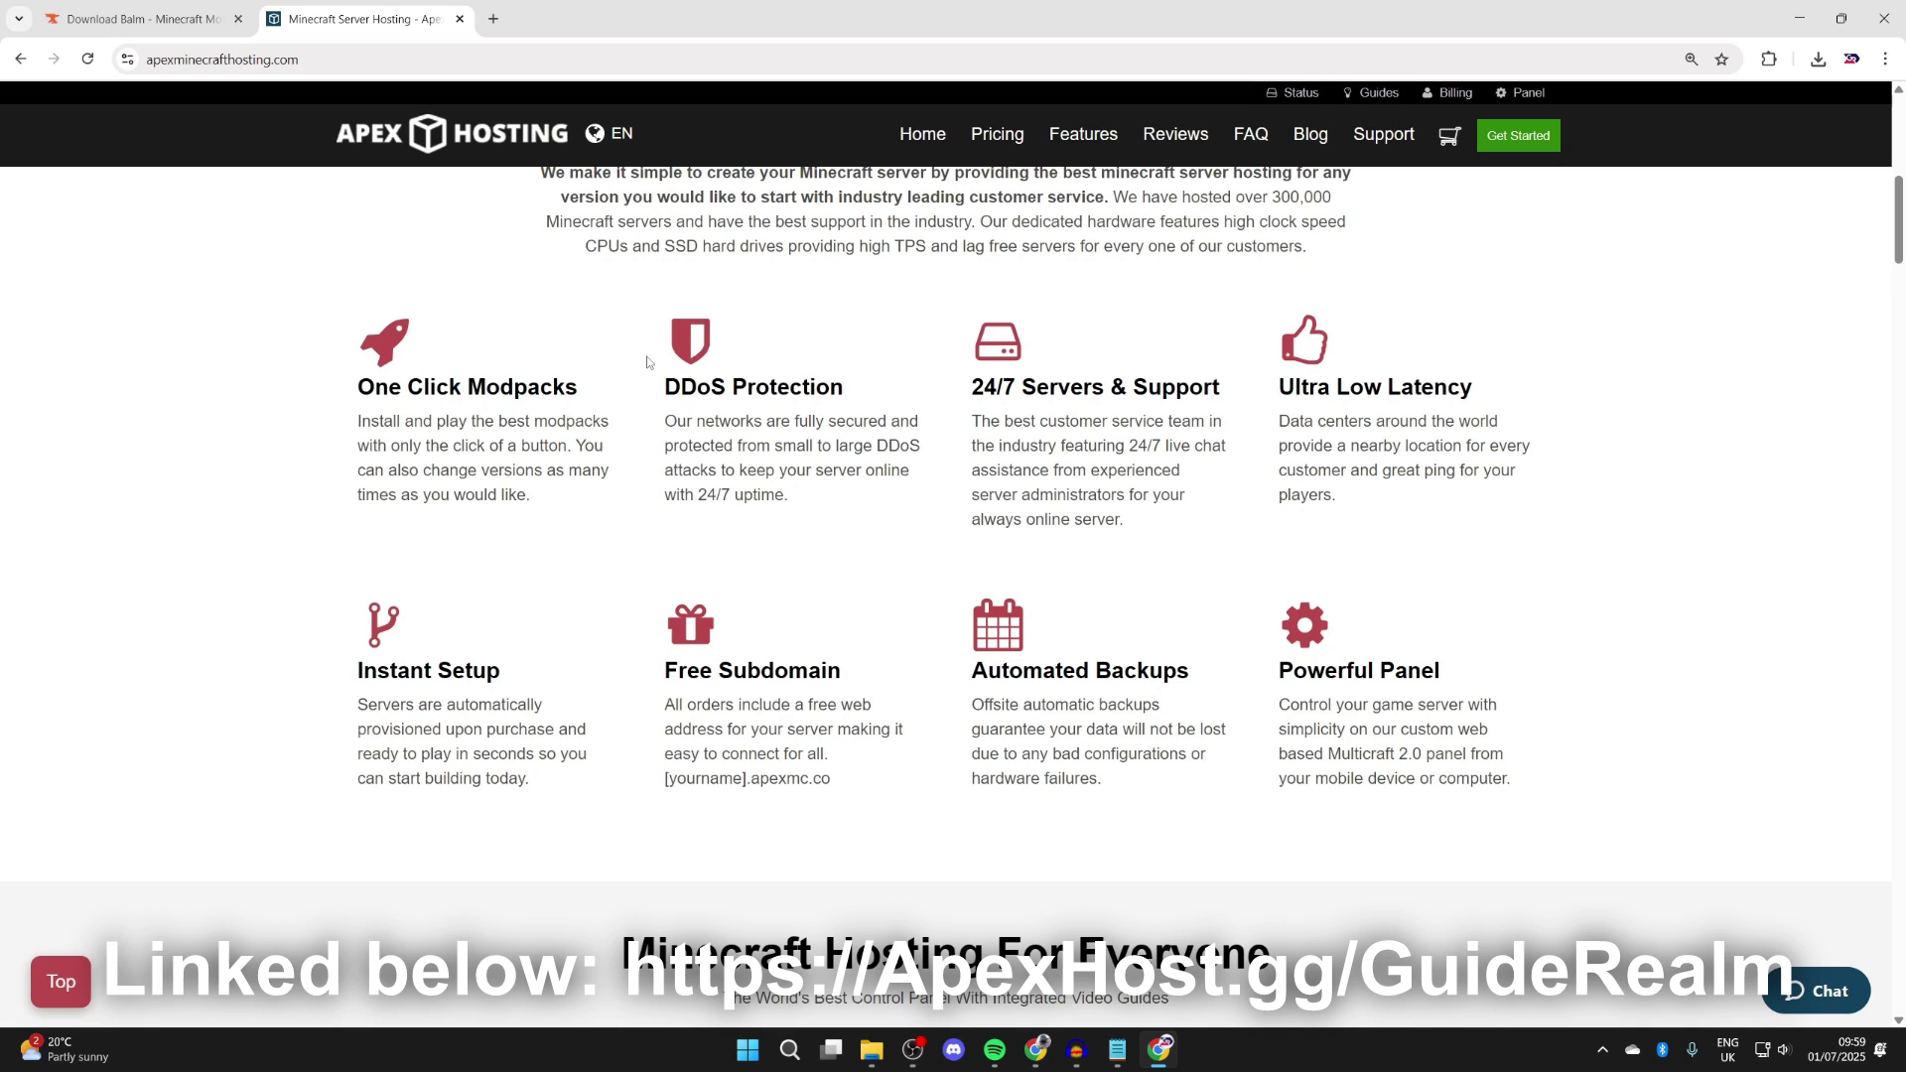
pyautogui.scroll(8, 323, 660)
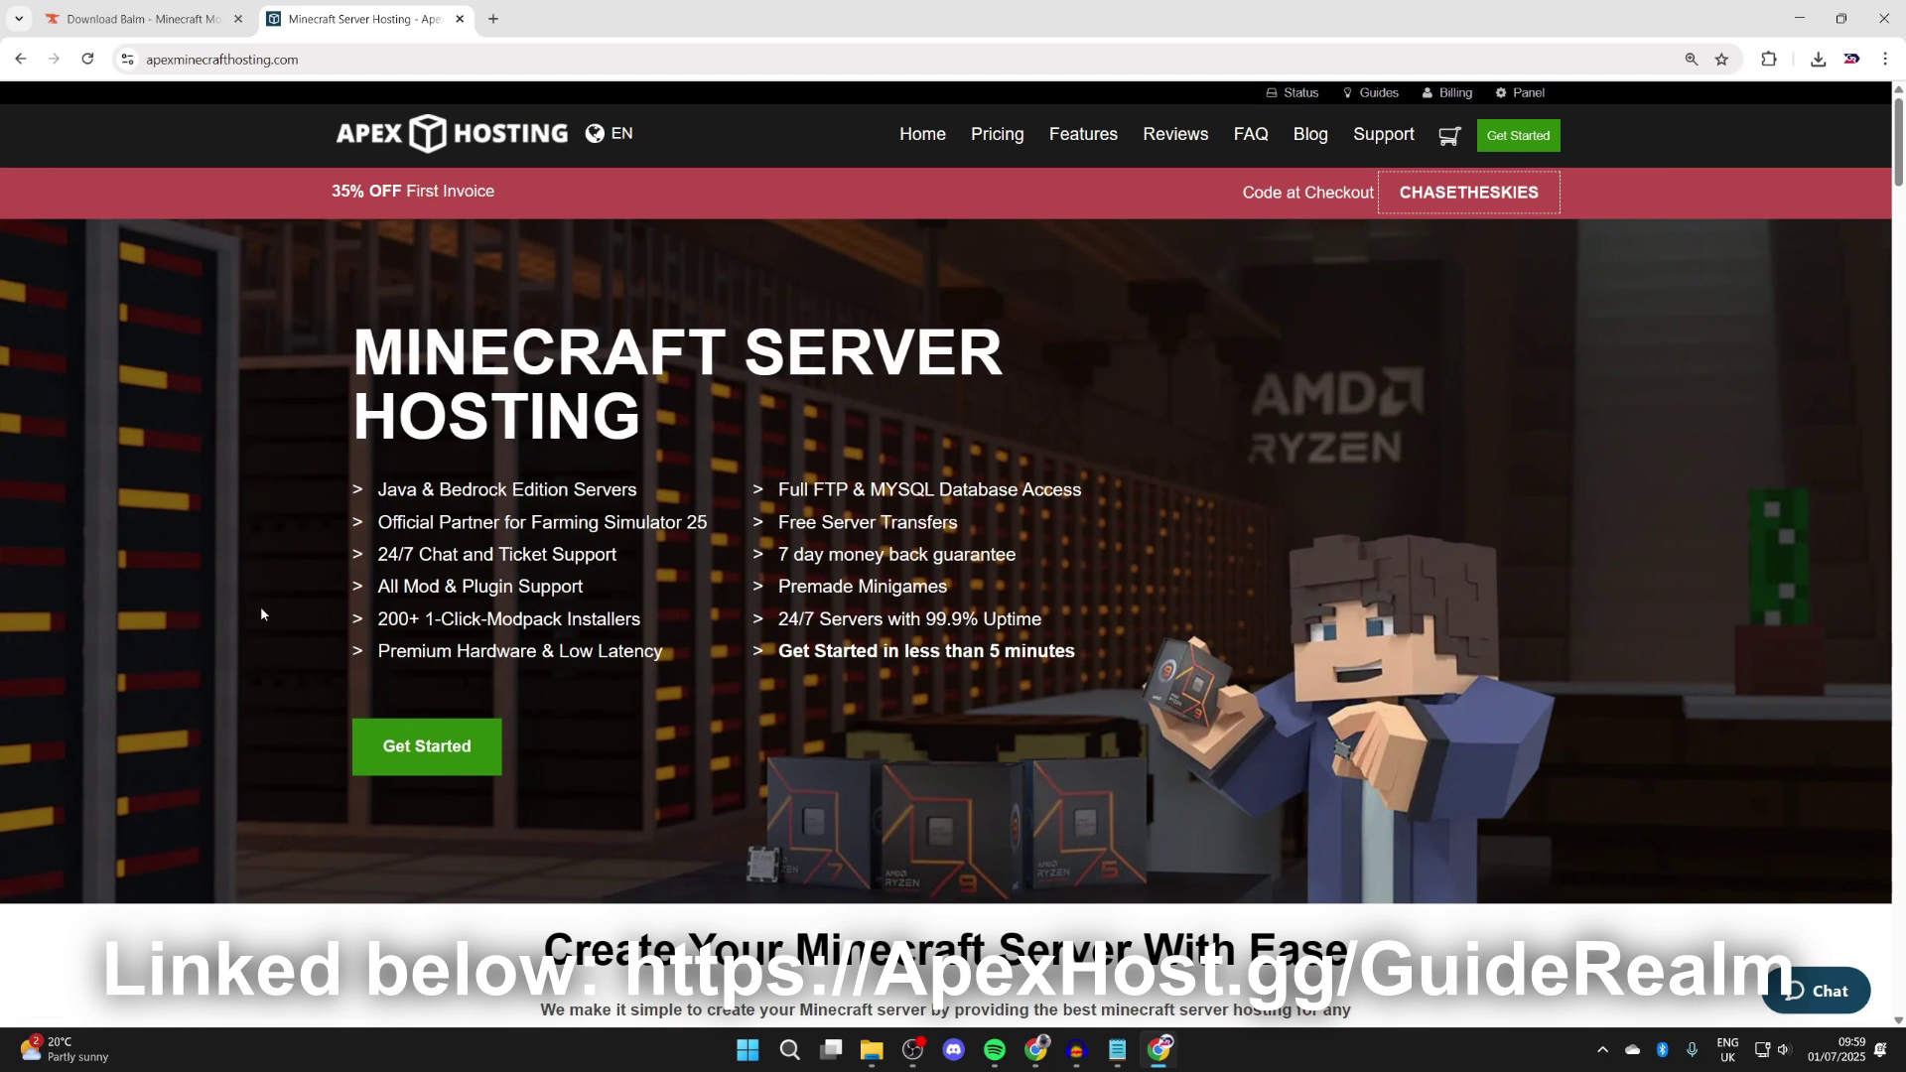
# Minimize the browser, then run fabric-installer-1.0.3 (4).exe from the Downloads folder.
pyautogui.click(1800, 16)
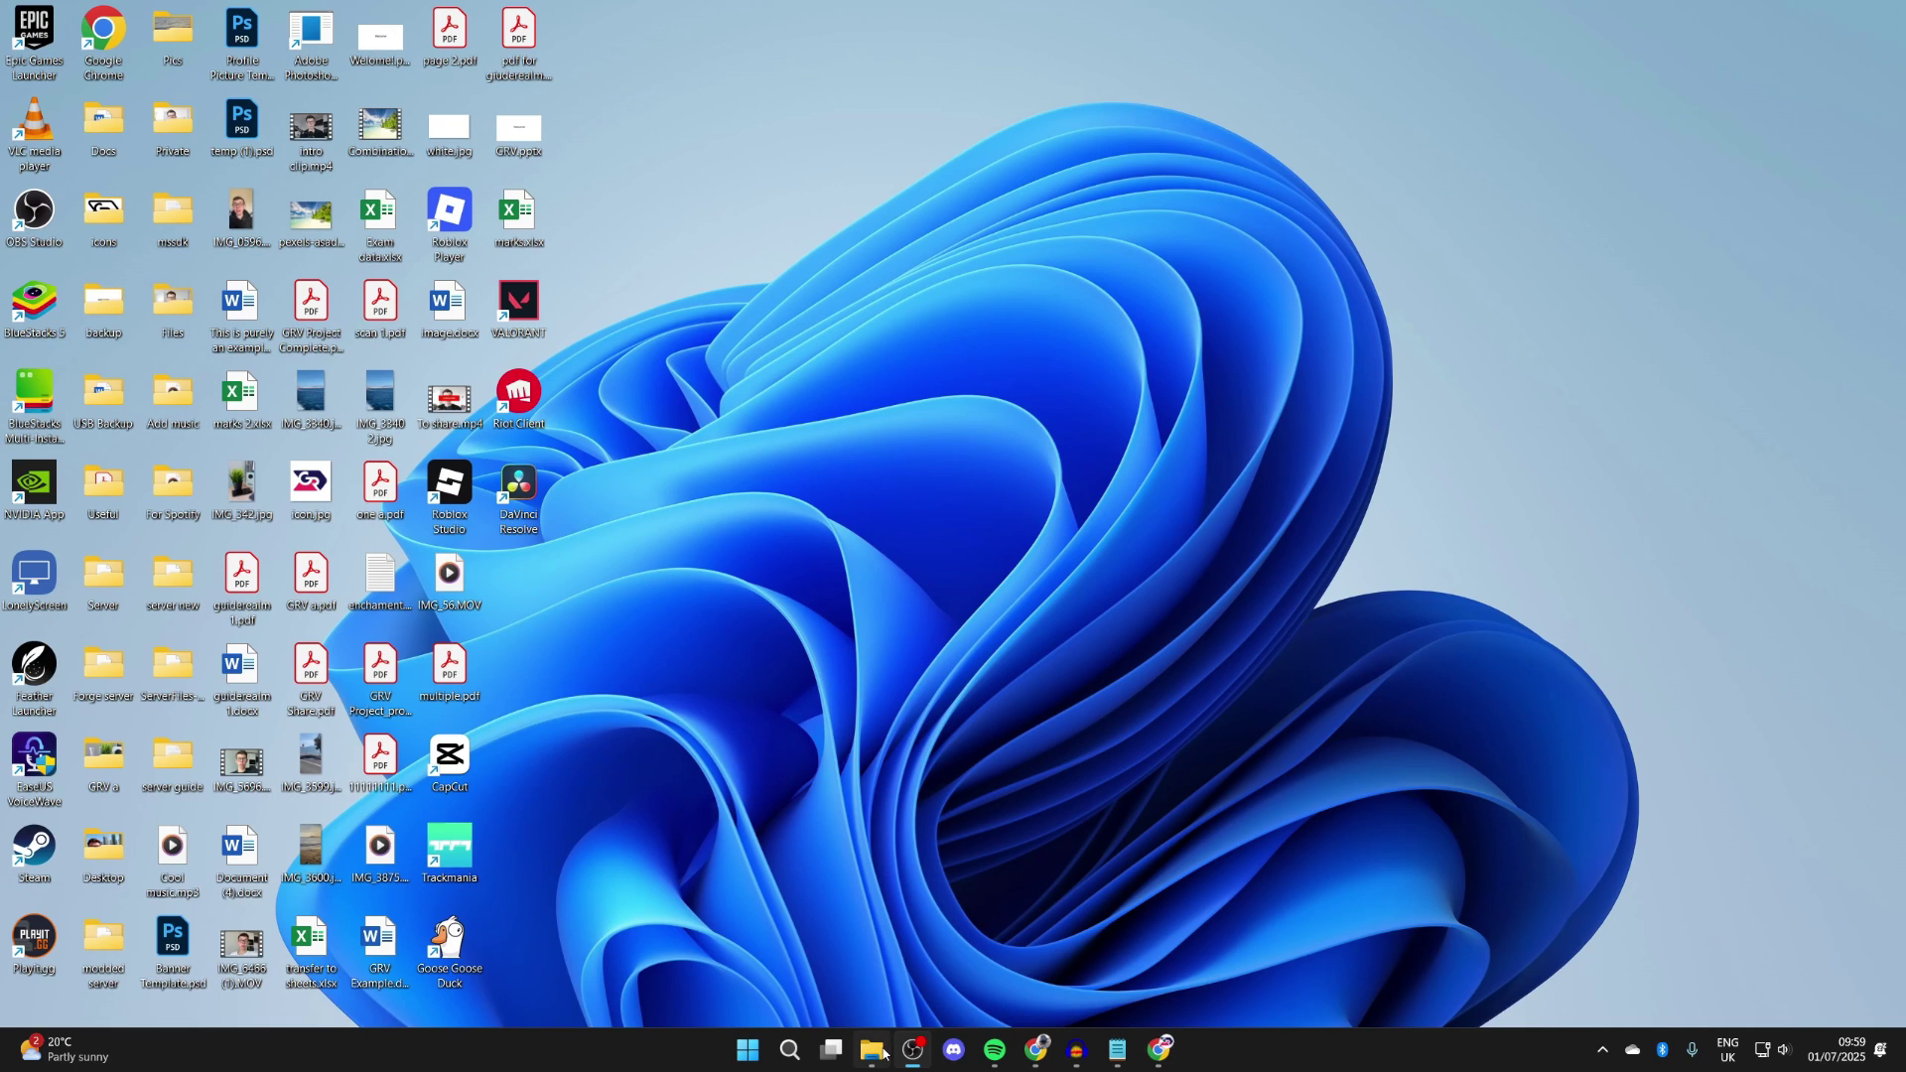
pyautogui.rightClick(879, 1052)
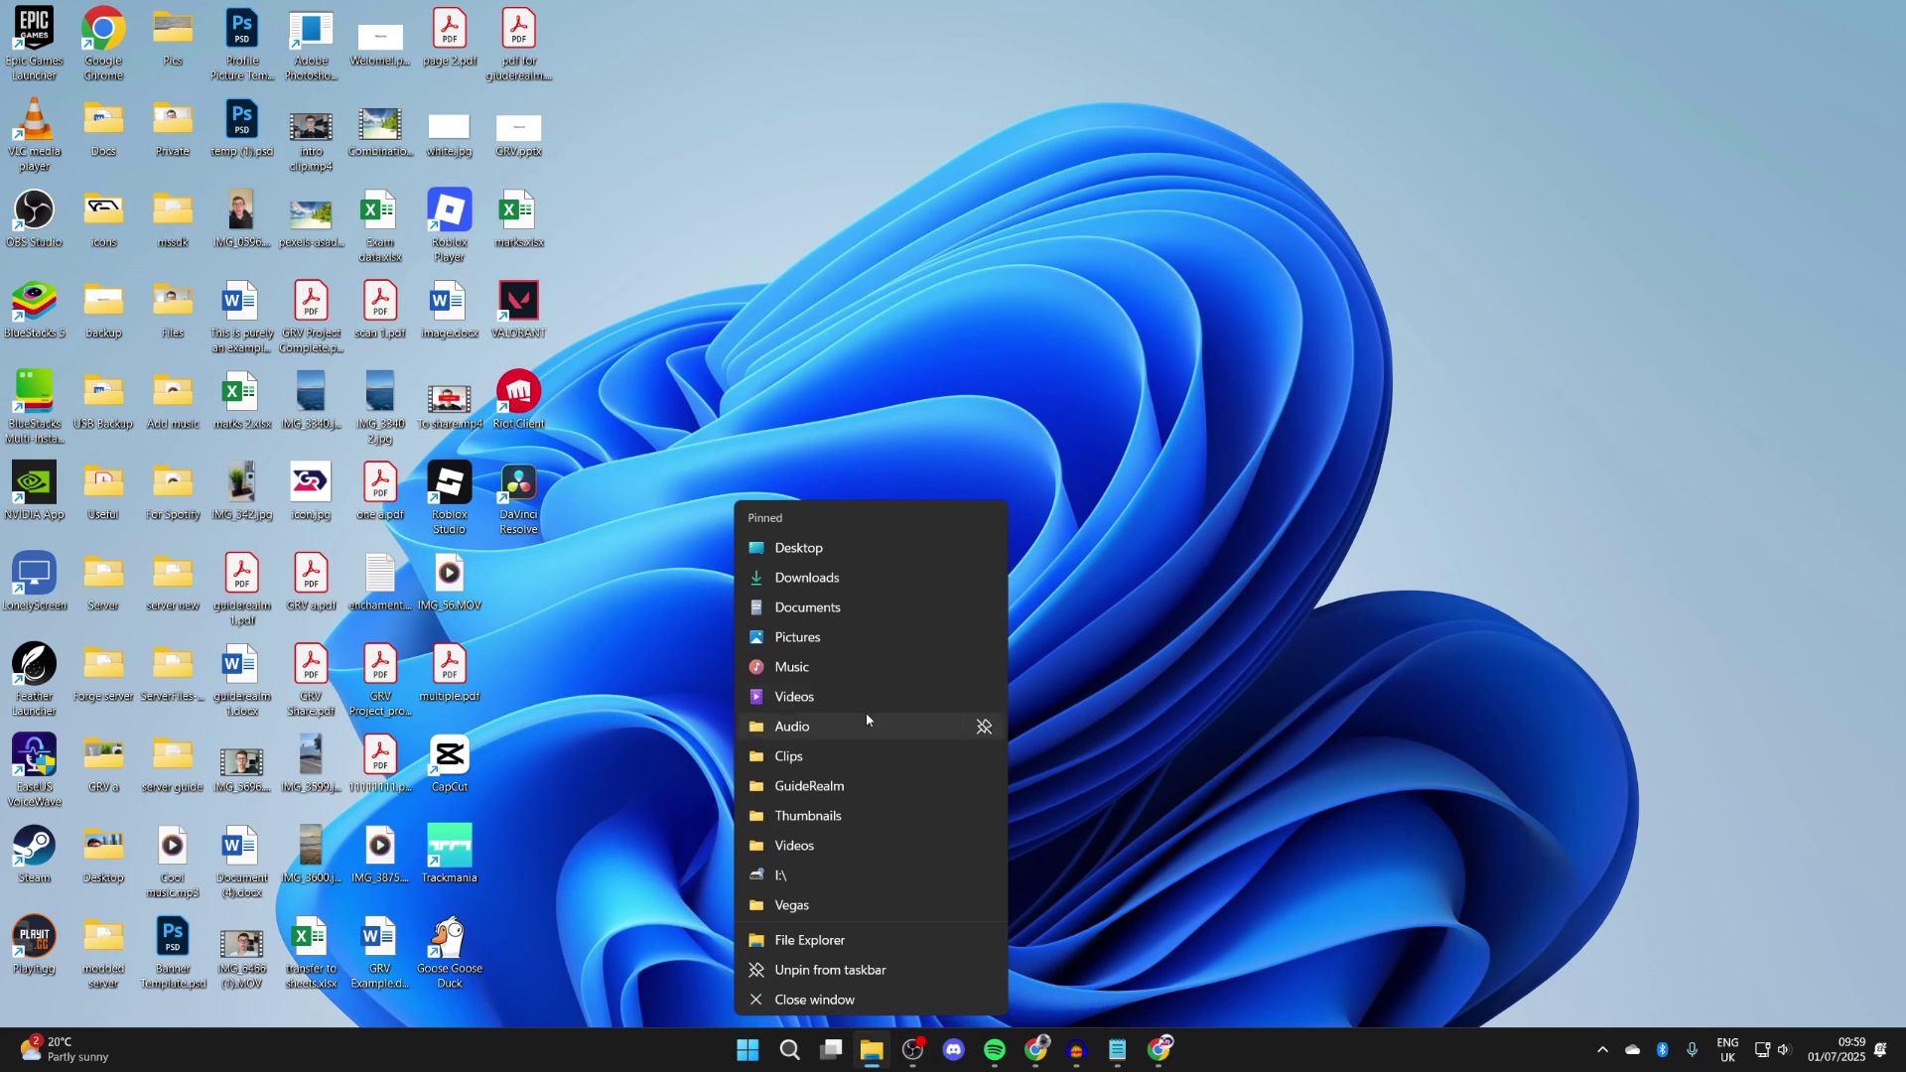
pyautogui.click(856, 578)
pyautogui.click(856, 541)
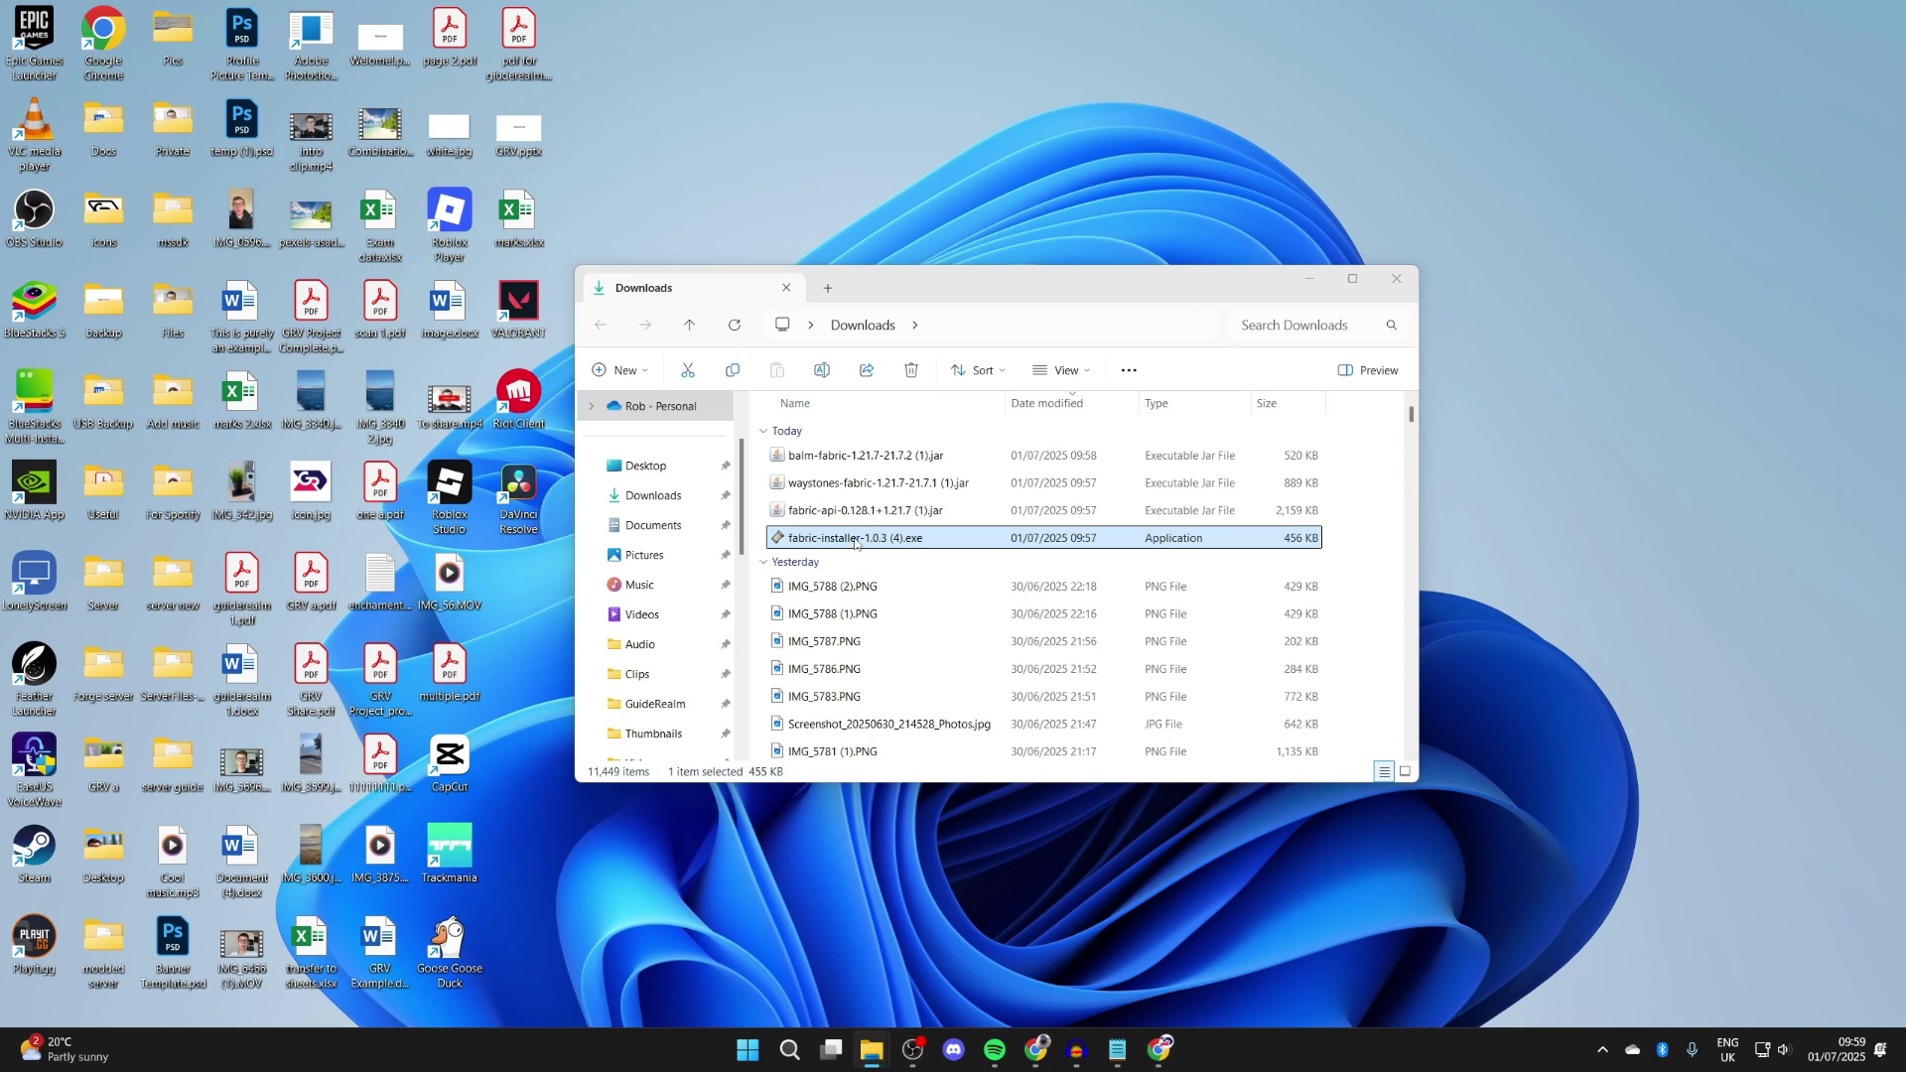
pyautogui.doubleClick(856, 541)
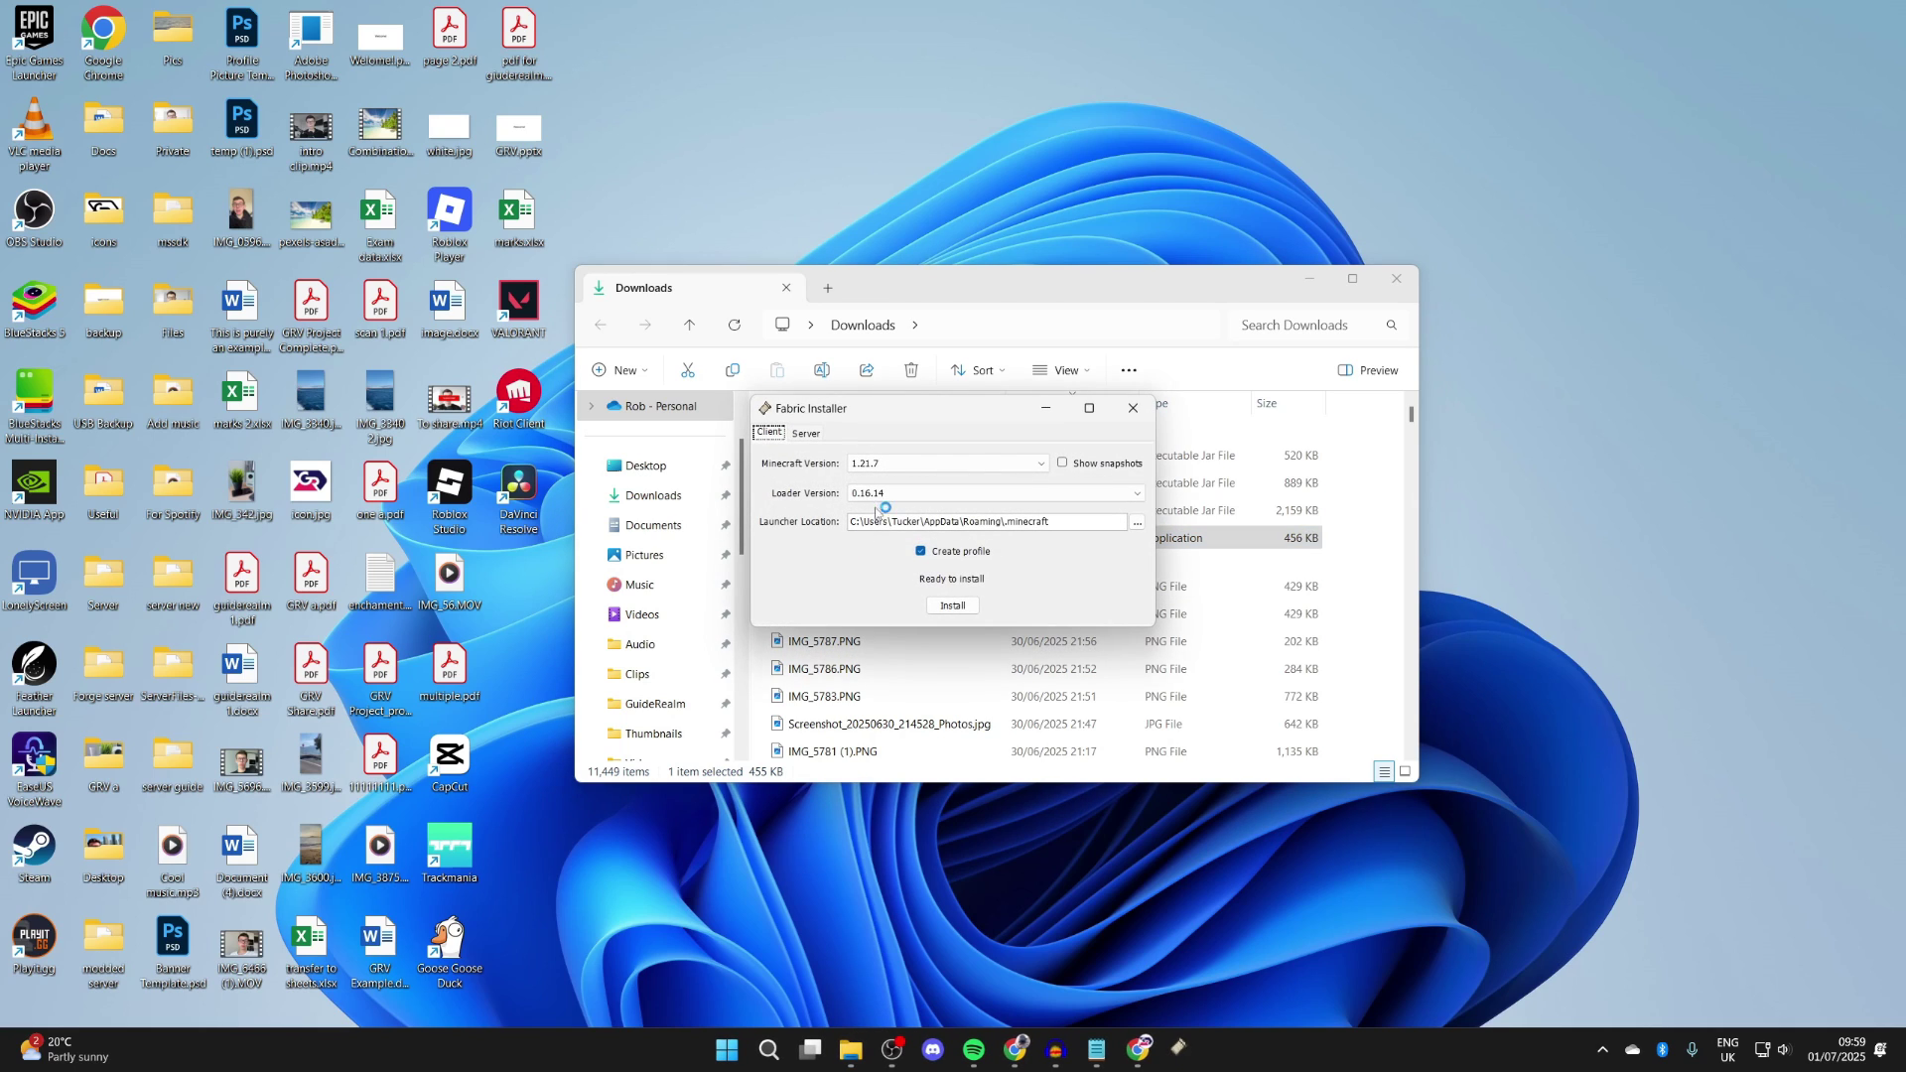
# Install Fabric Loader 0.16.14 for the Minecraft 1.21.7 client.
pyautogui.click(899, 463)
pyautogui.click(899, 470)
pyautogui.click(952, 605)
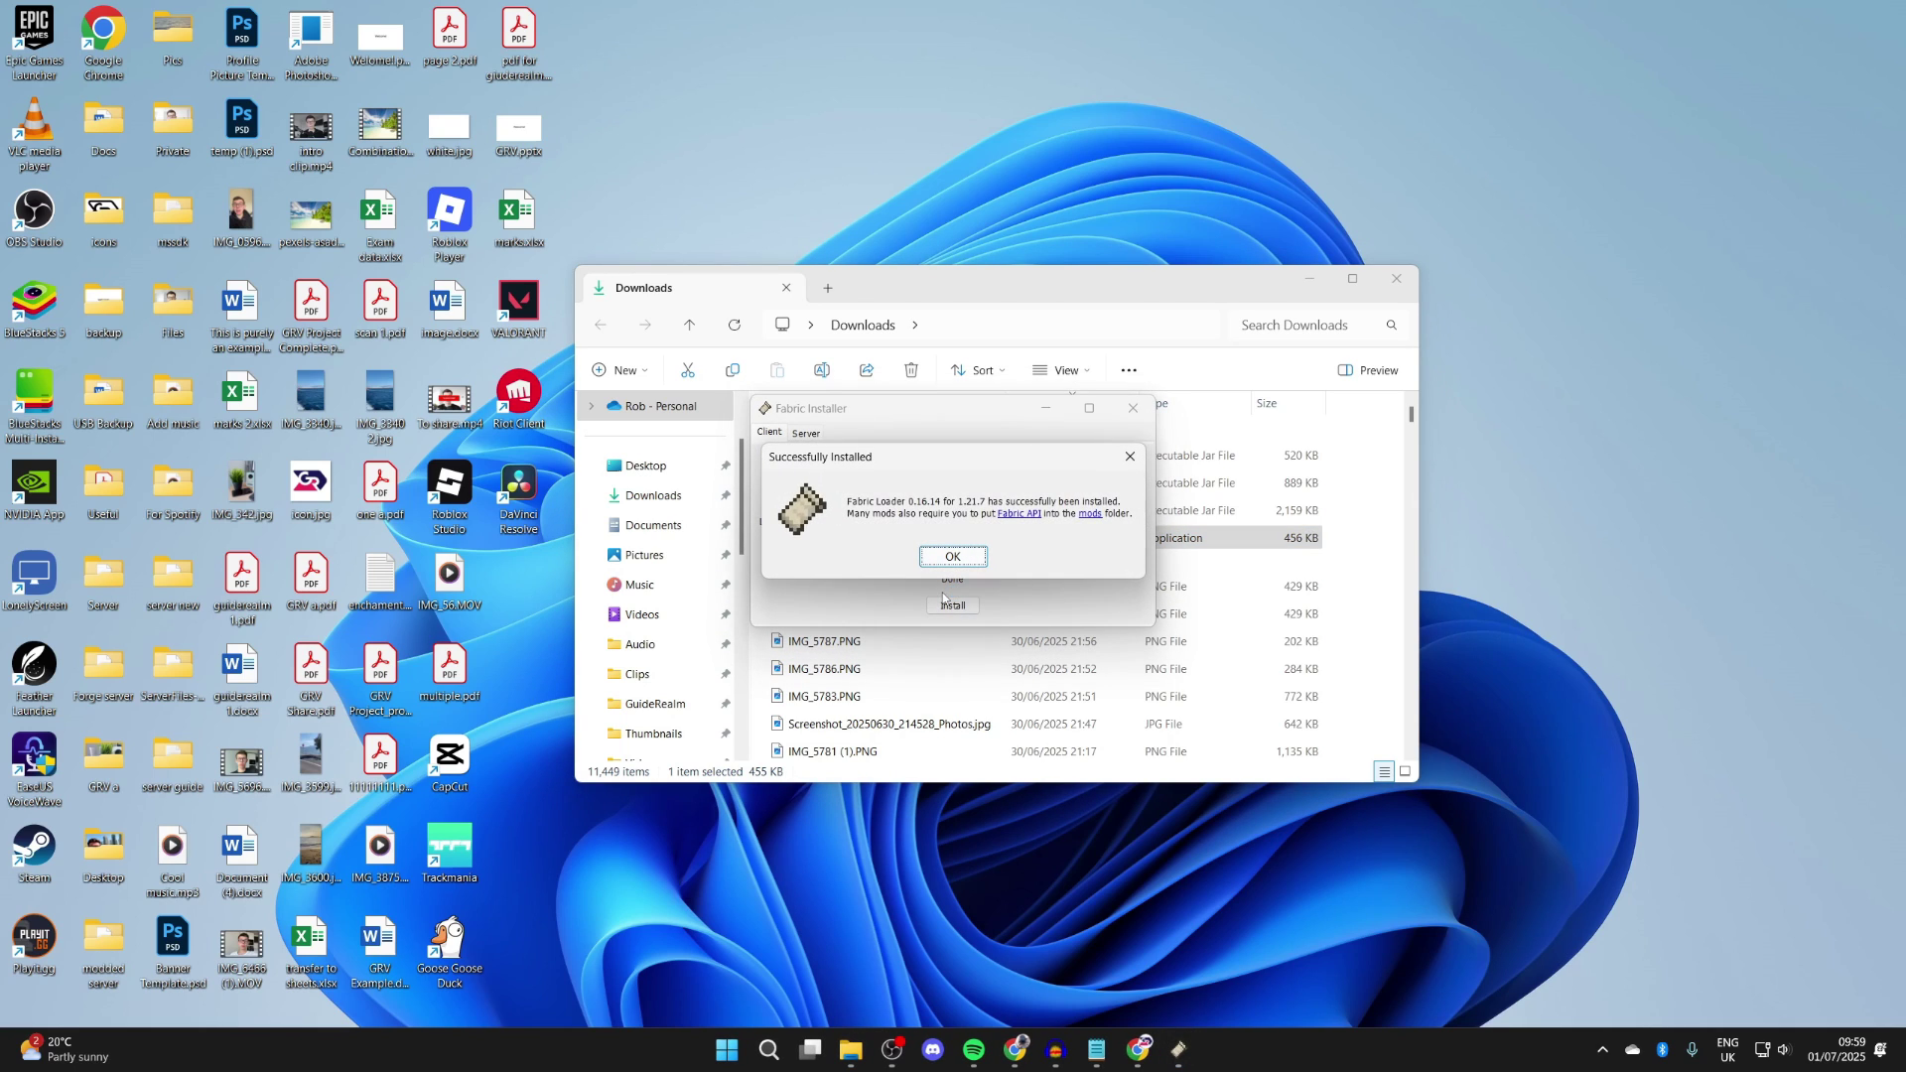
# Dismiss the installation message, close the Fabric Installer and launch Minecraft Launcher.
pyautogui.click(952, 556)
pyautogui.click(1133, 408)
pyautogui.click(792, 1052)
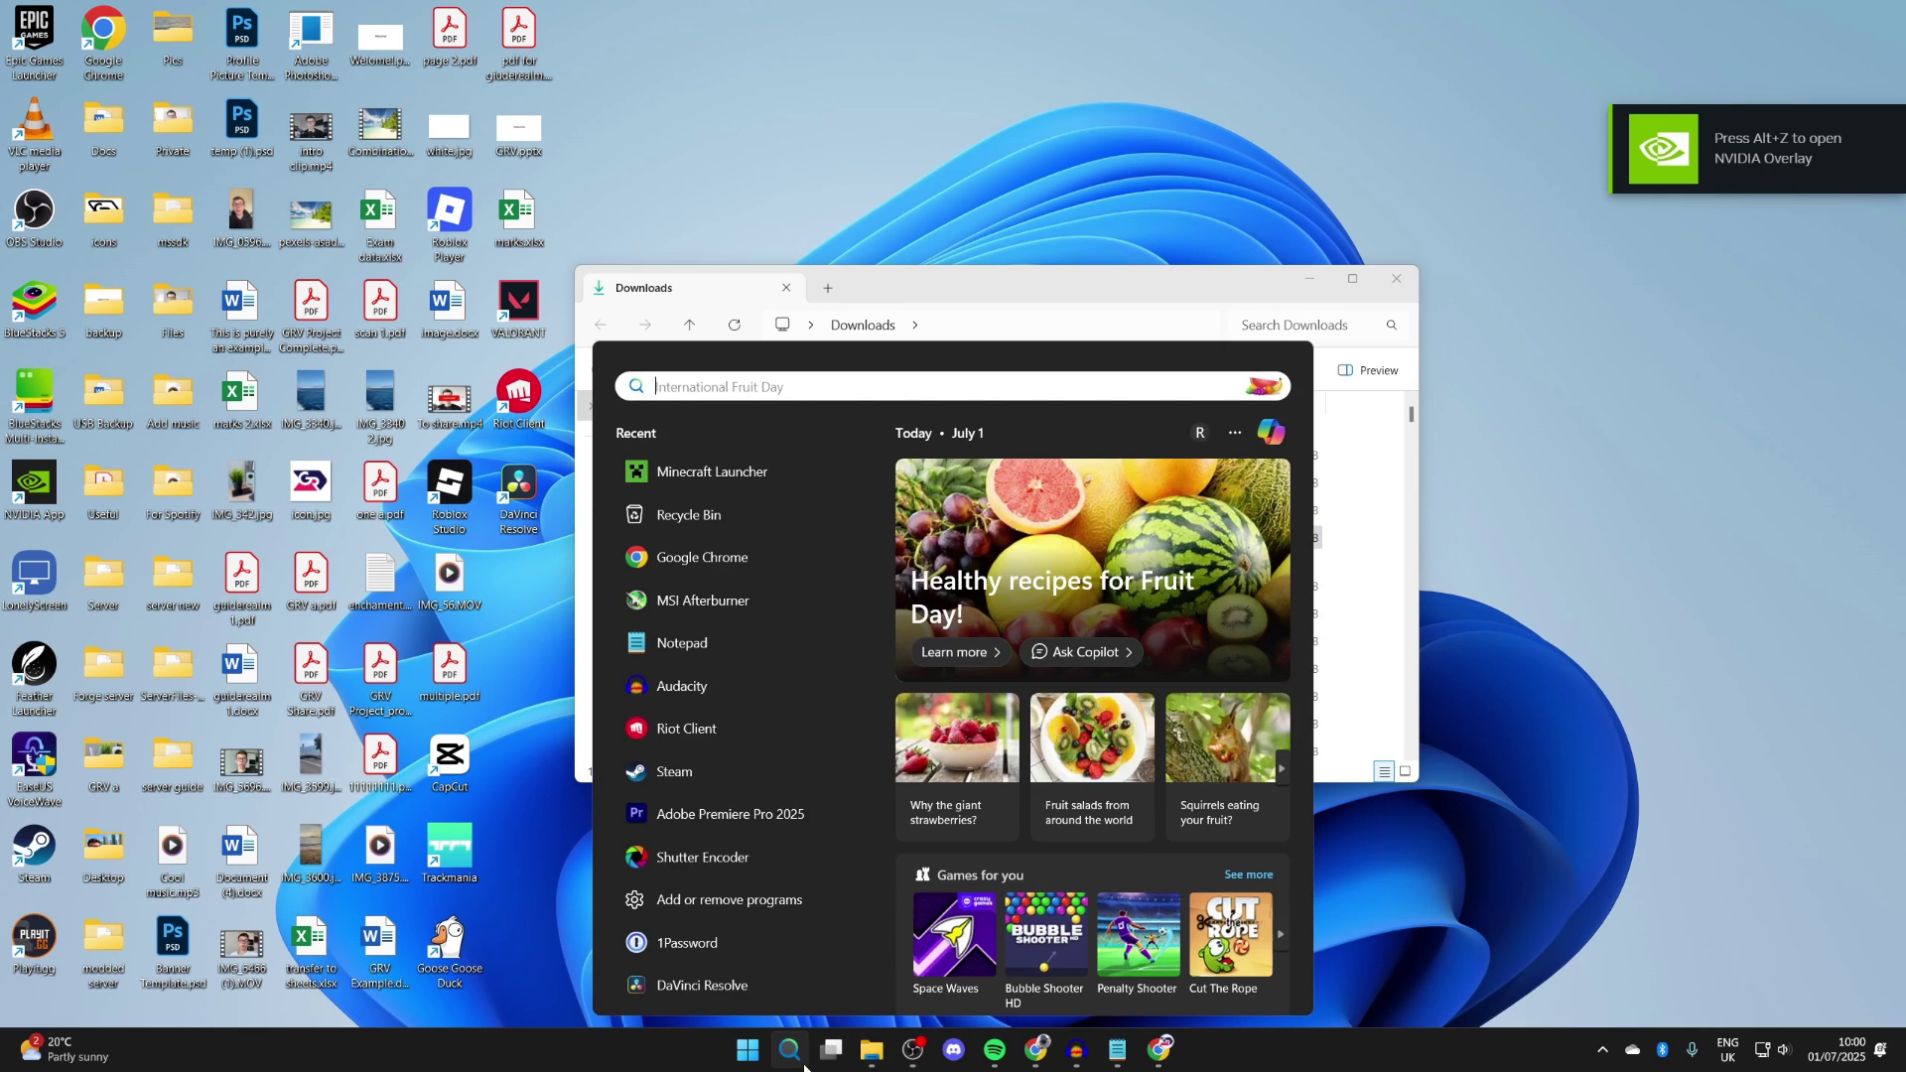
pyautogui.write('min')
pyautogui.click(779, 534)
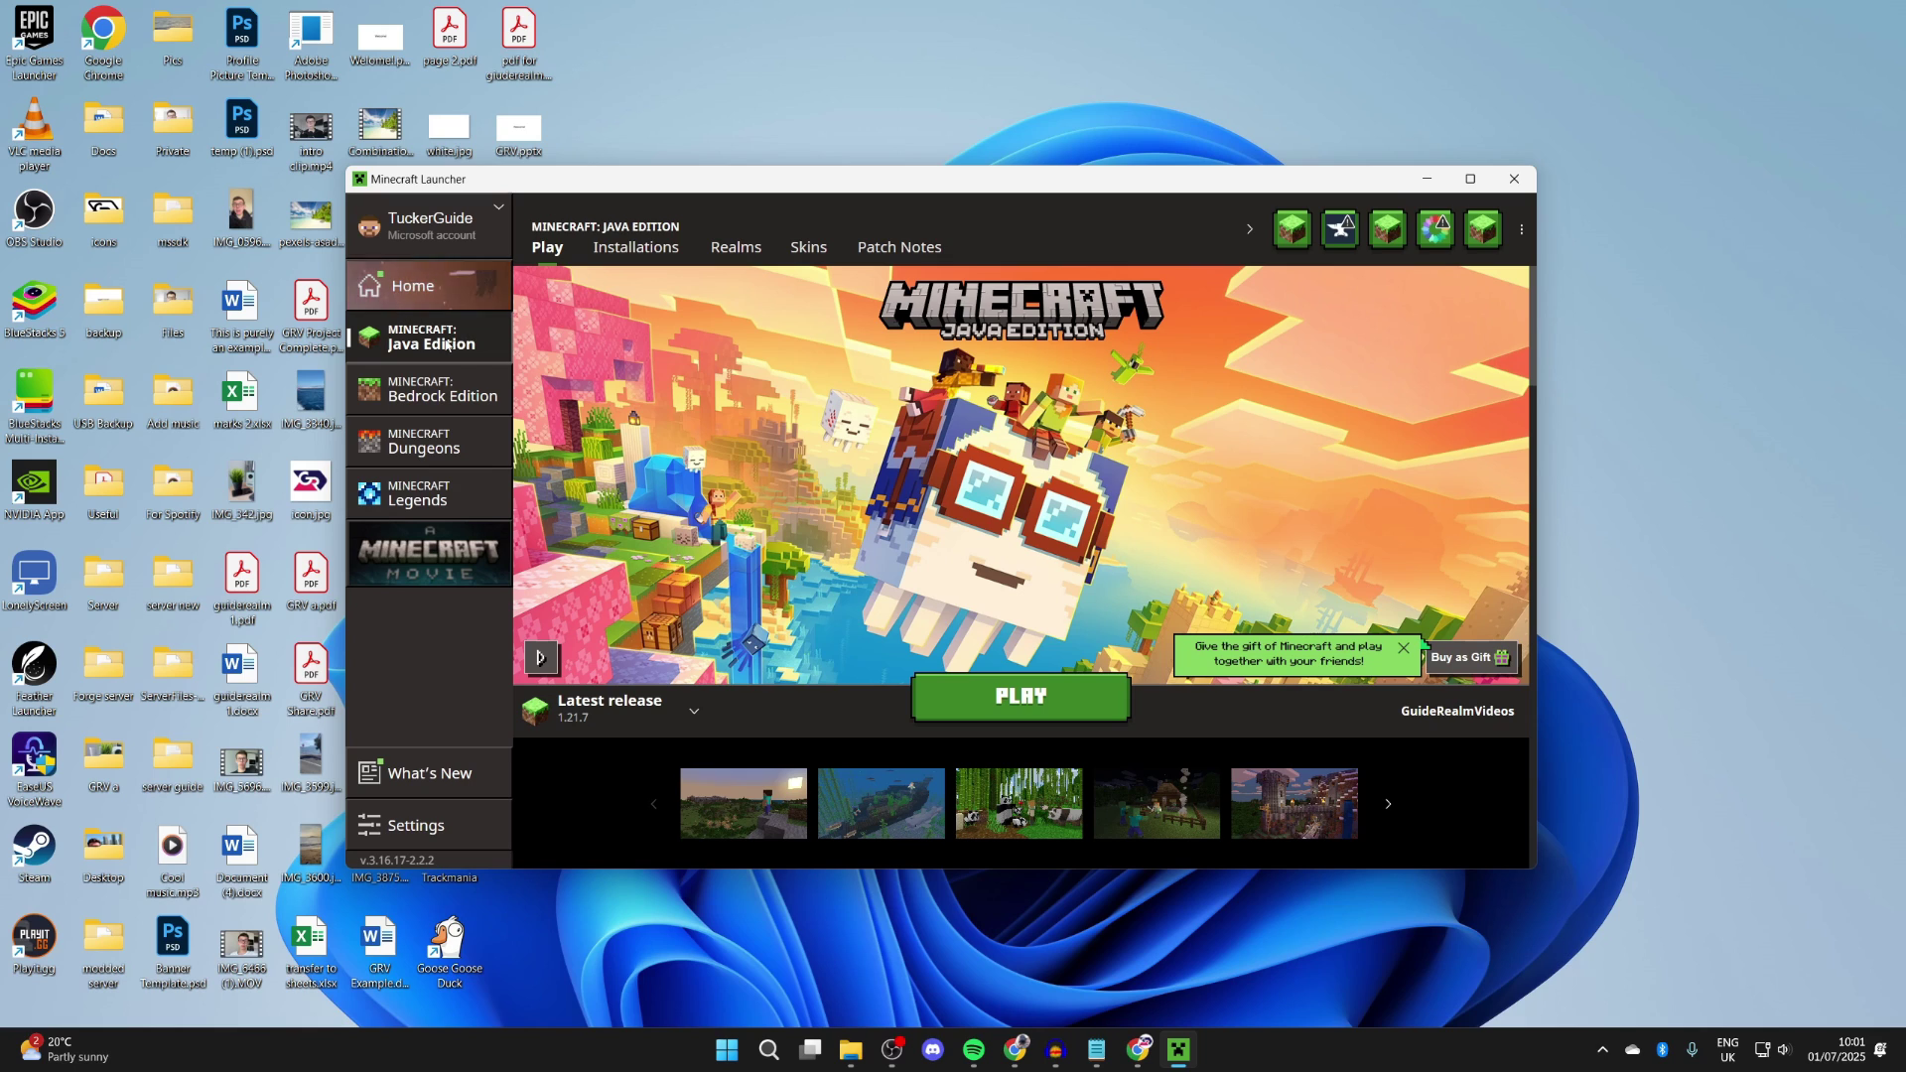
# Open the game folder of the fabric-loader-1.21.7 installation from the Java Edition installations and enter its mods folder.
pyautogui.click(633, 247)
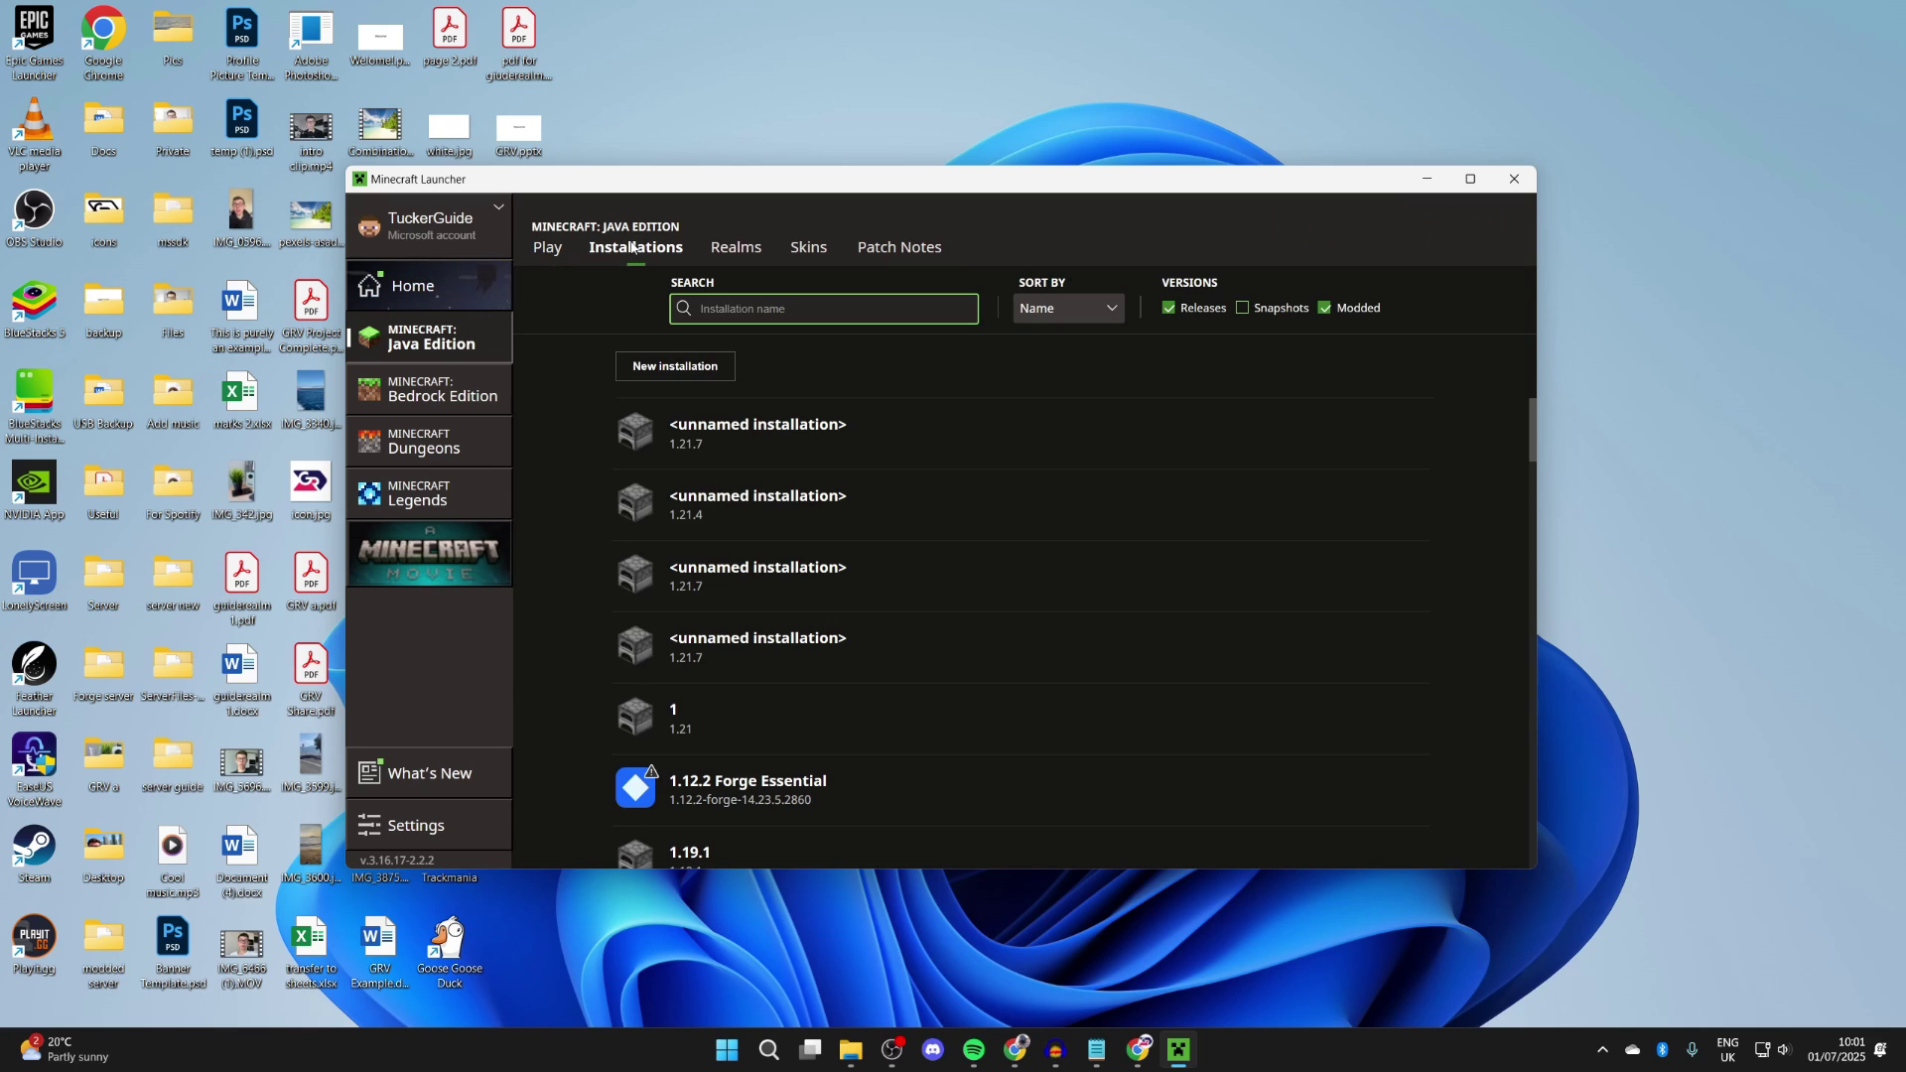
pyautogui.scroll(-10, 812, 438)
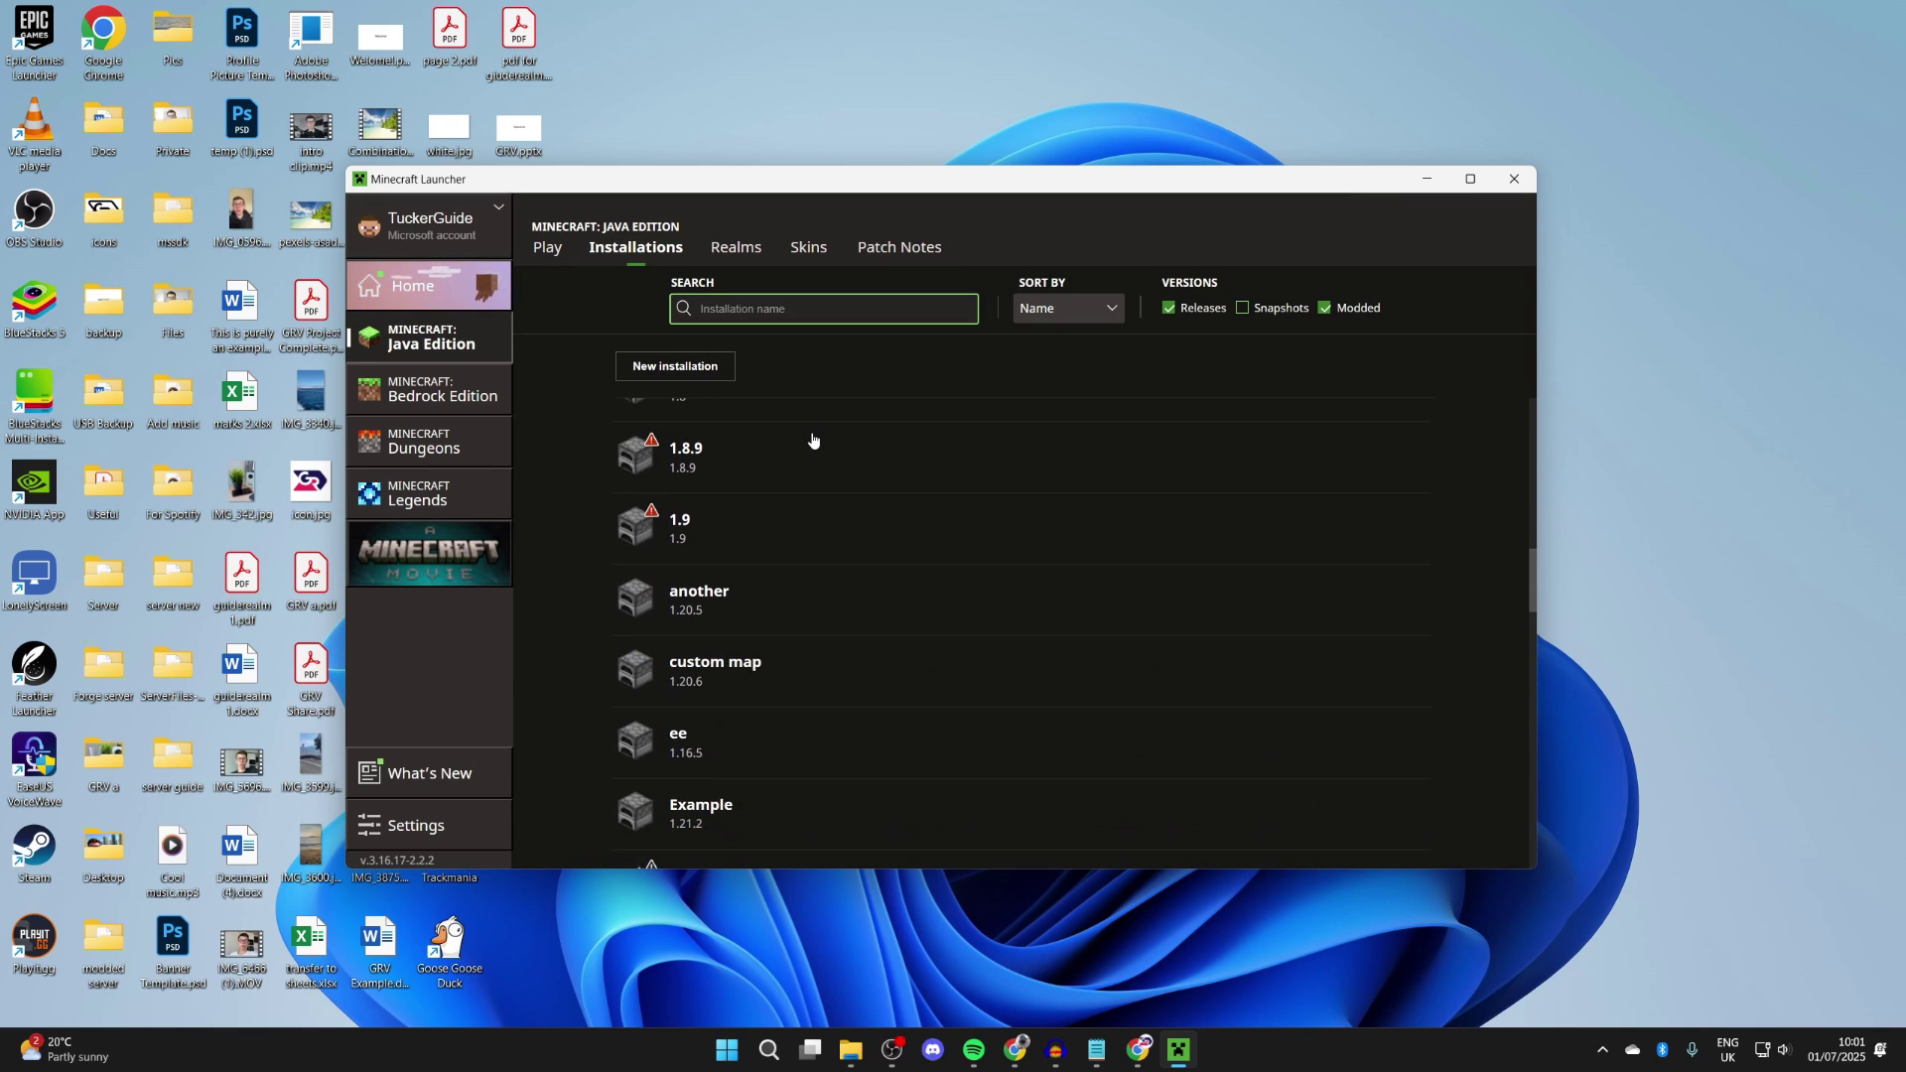
pyautogui.scroll(-7, 812, 438)
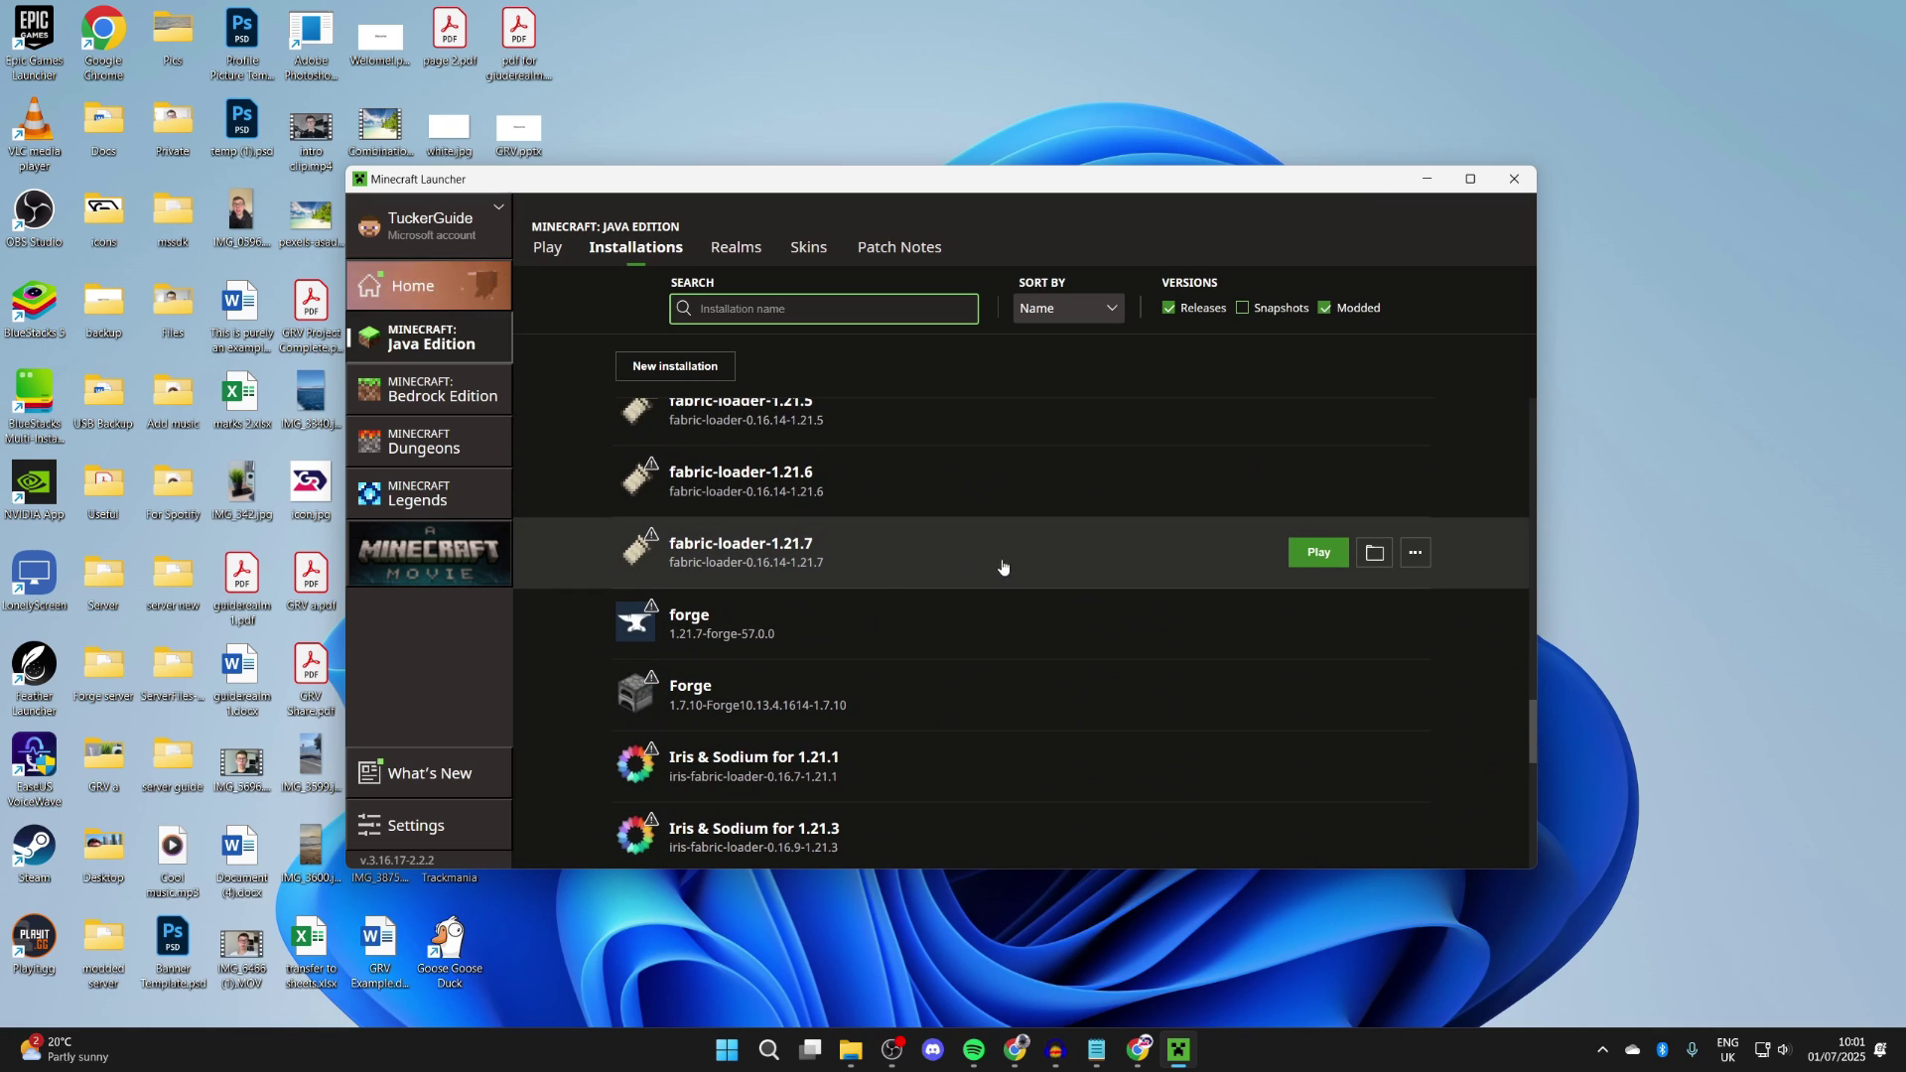
pyautogui.click(1368, 557)
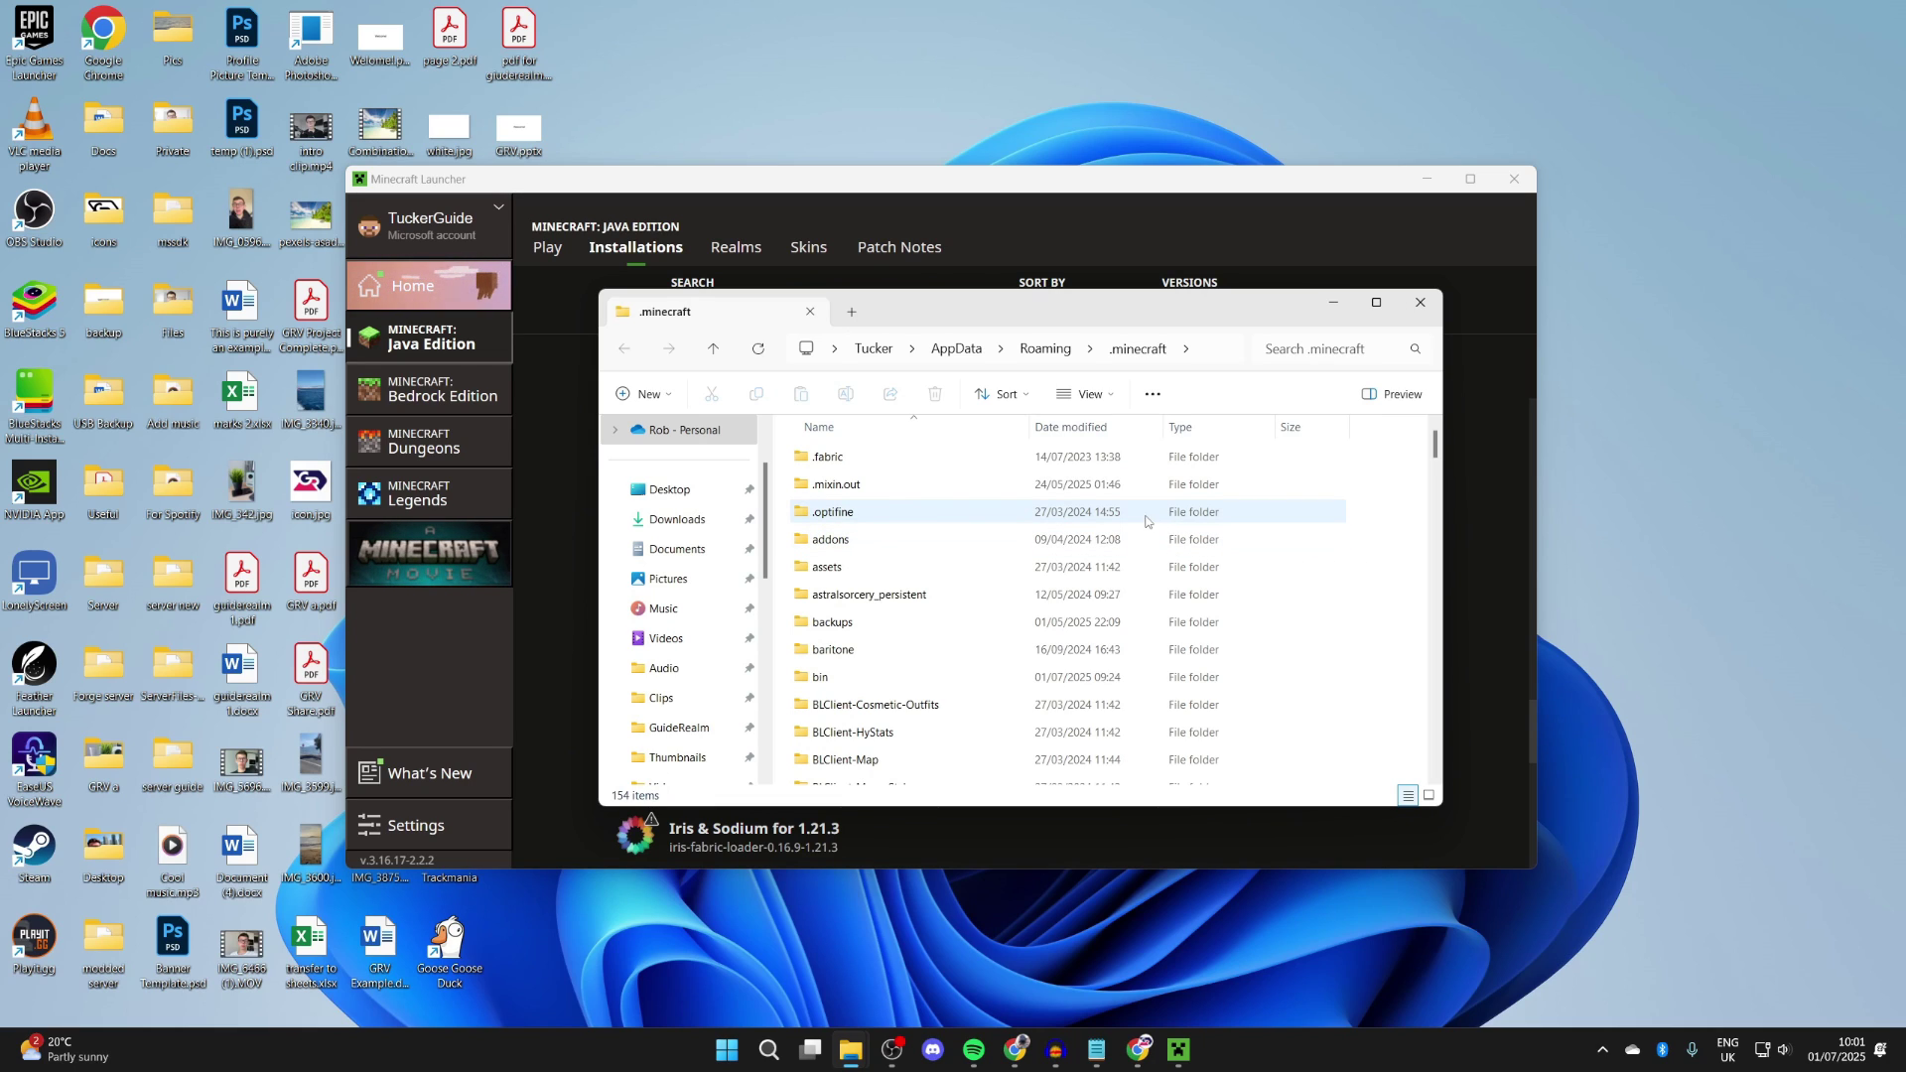
pyautogui.scroll(-6, 1008, 532)
pyautogui.scroll(-8, 1005, 535)
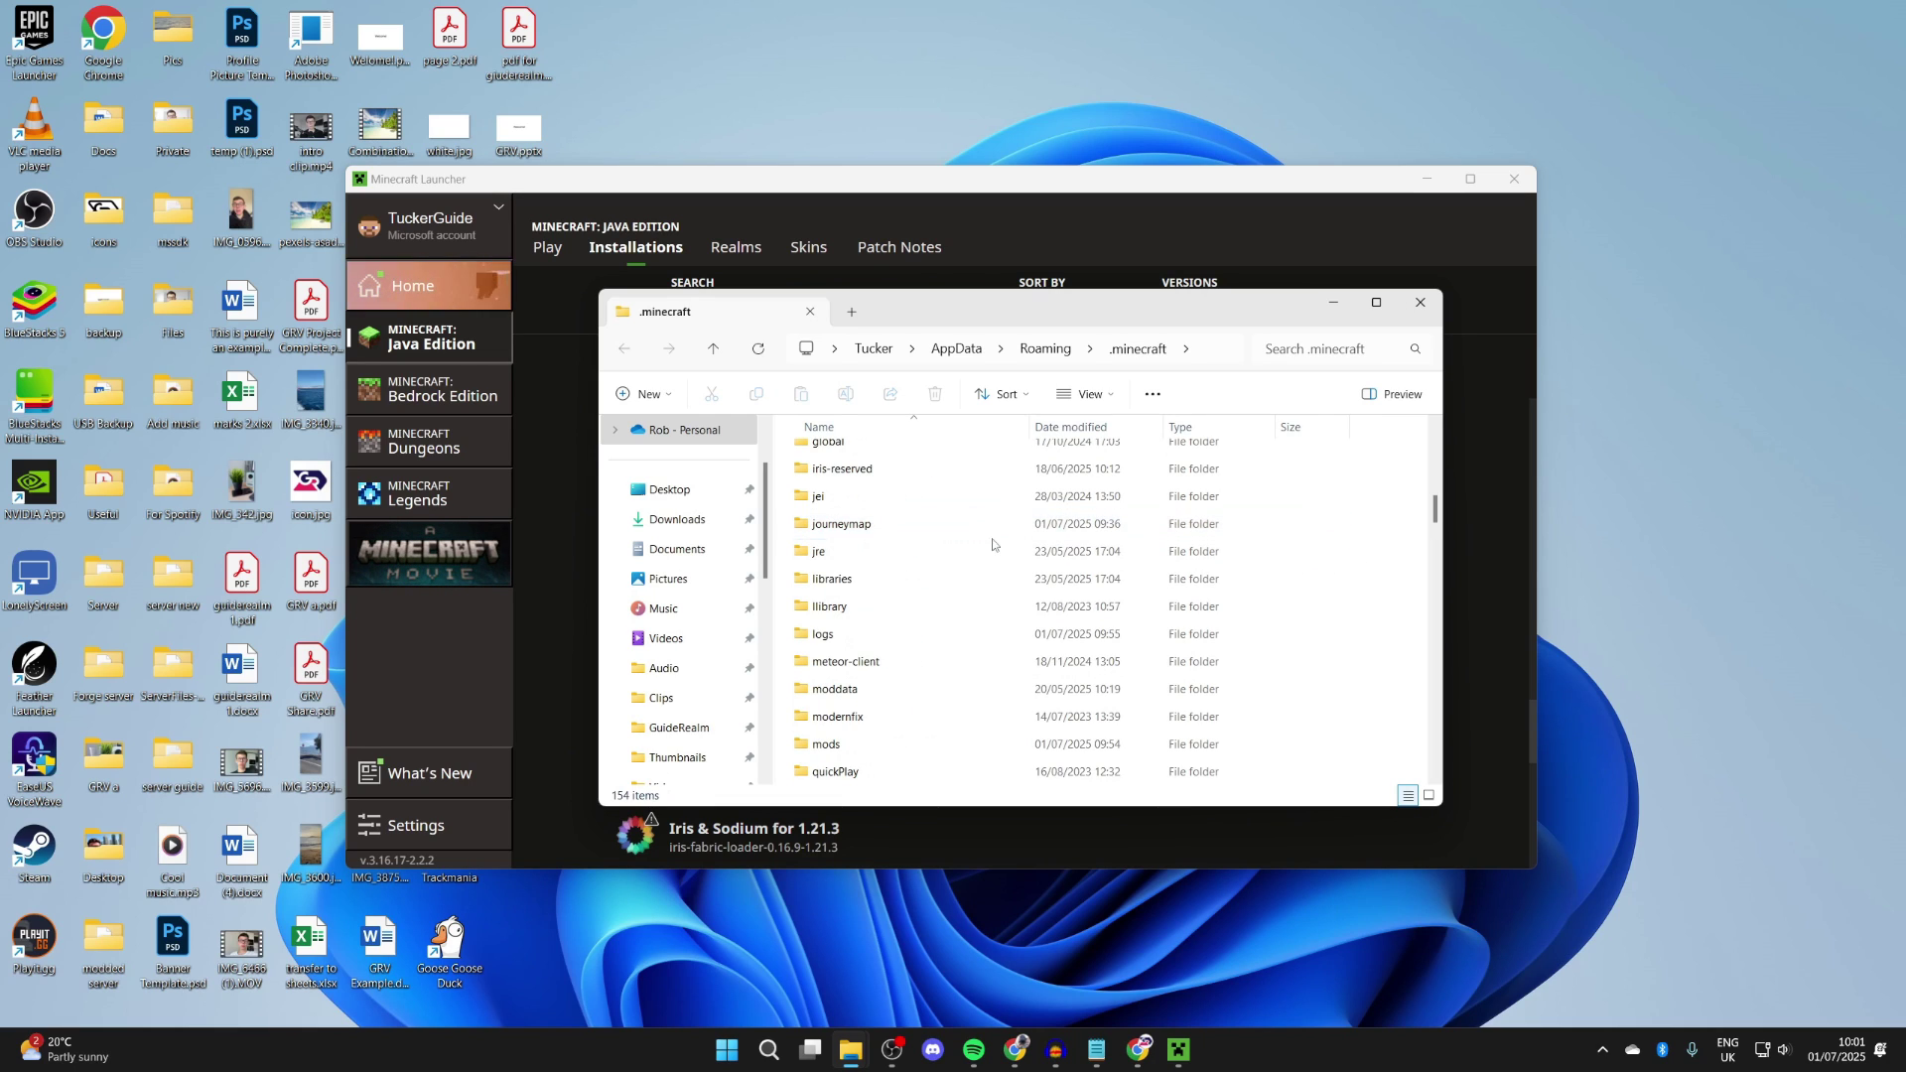
pyautogui.write('mods')
pyautogui.press('Return')
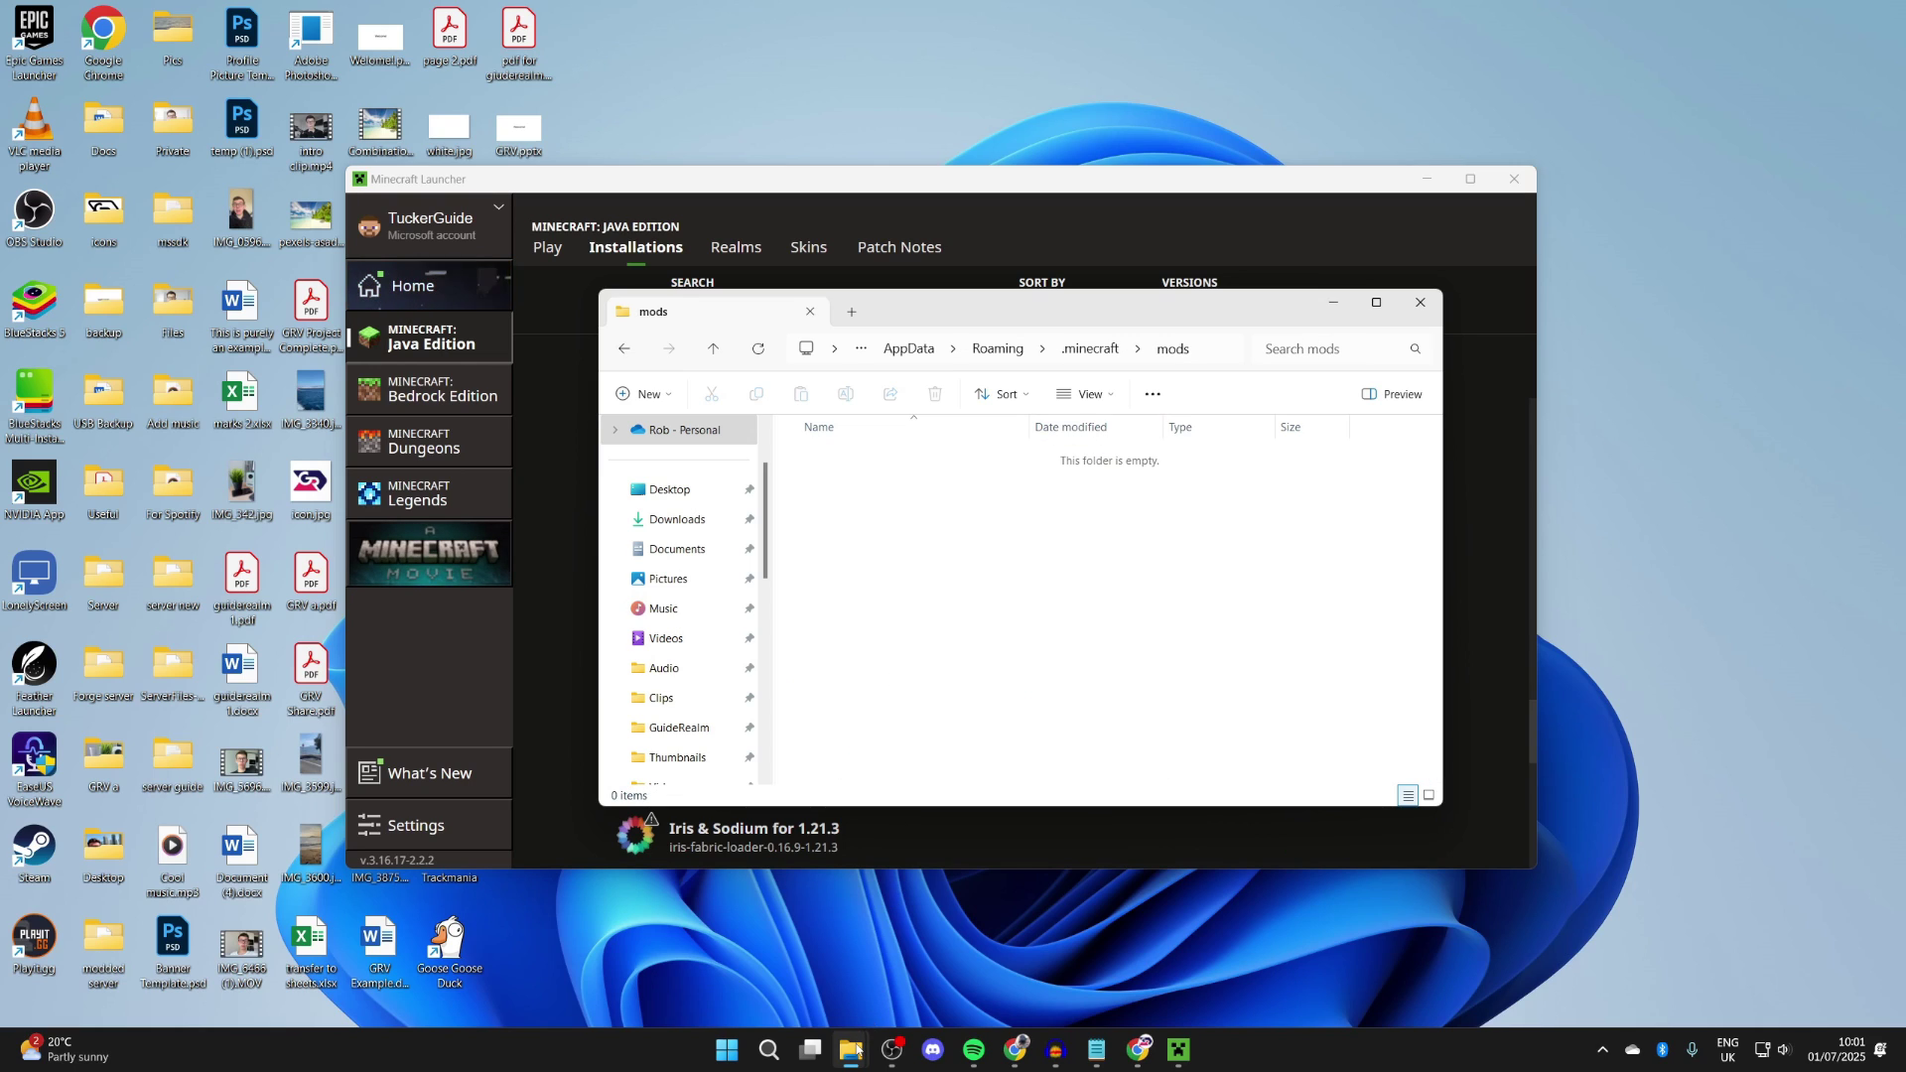
# Move the downloaded fabric-api-0.128.1+1.21.7, balm-fabric-1.21.7-21.7.2 and waystones-fabric-1.21.7-21.7.1 jar files from Downloads into the mods folder.
pyautogui.moveTo(855, 1049)
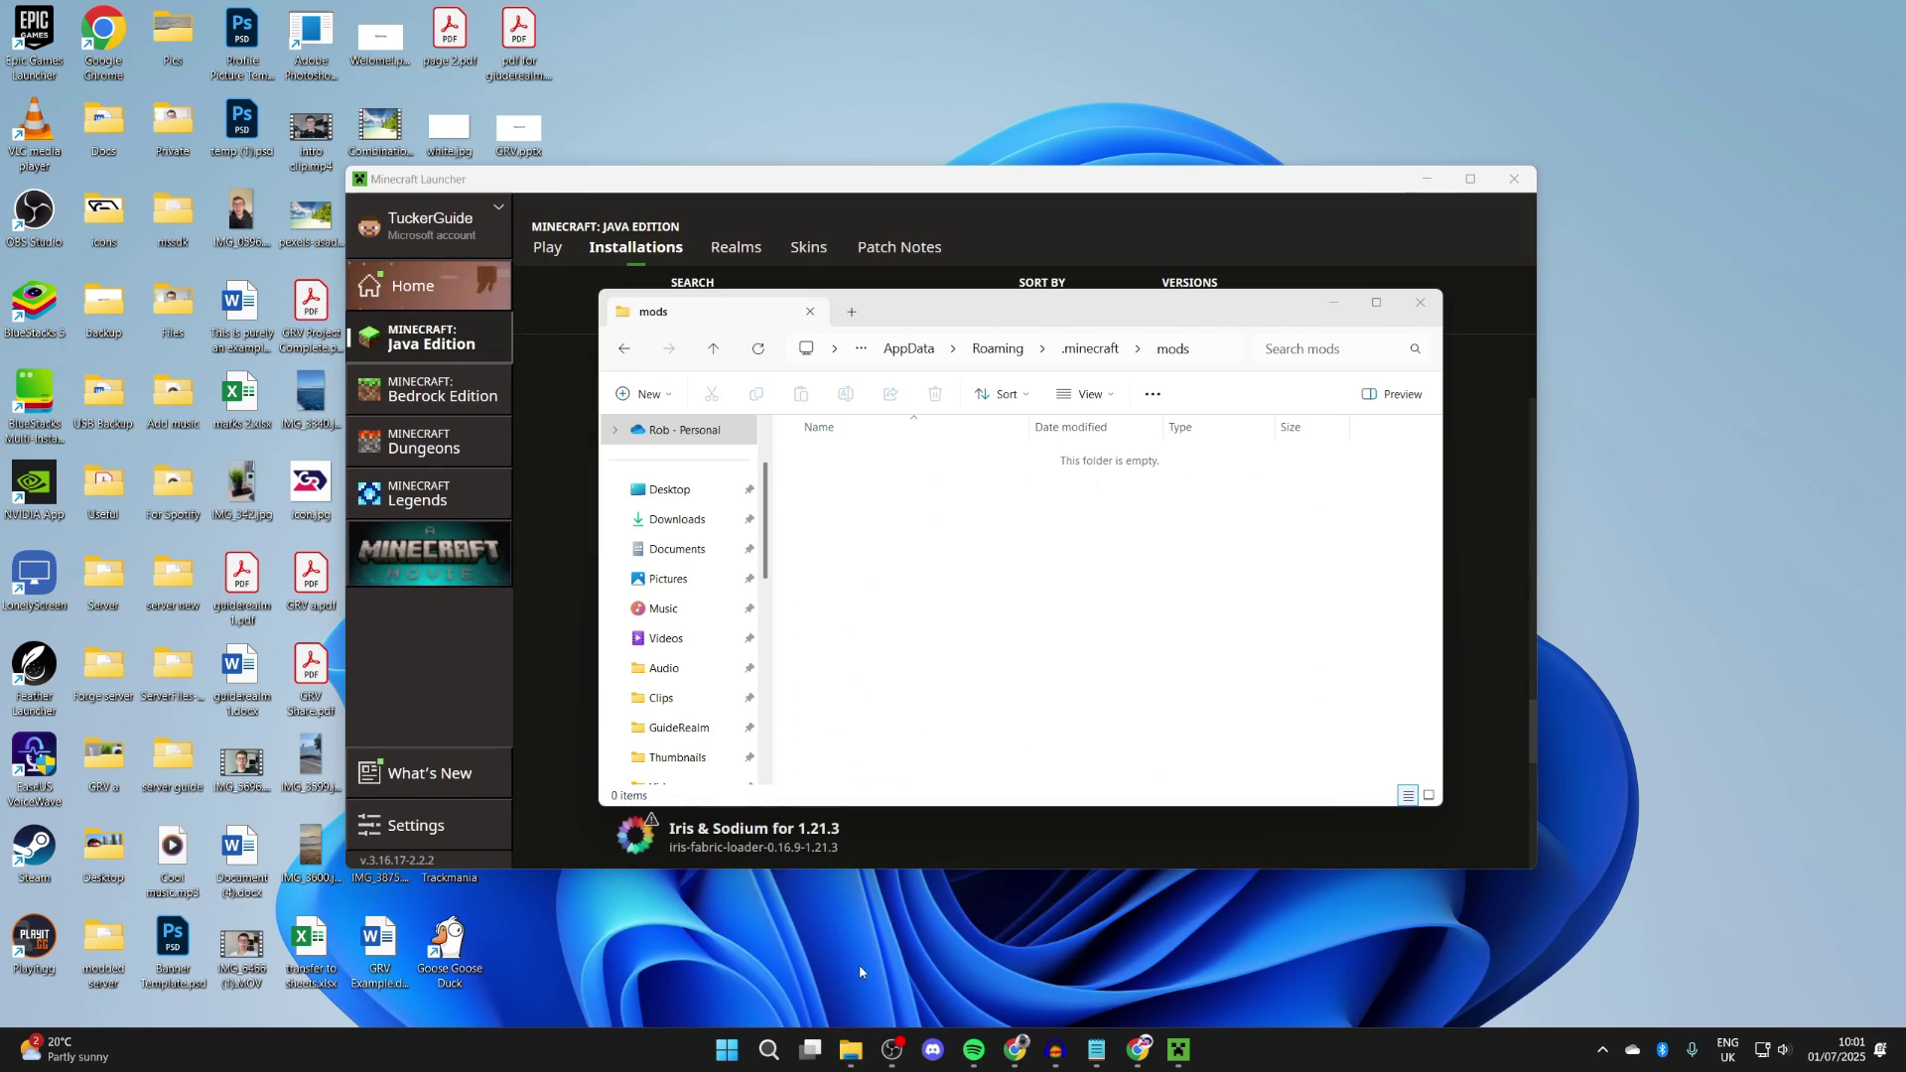
pyautogui.click(855, 1004)
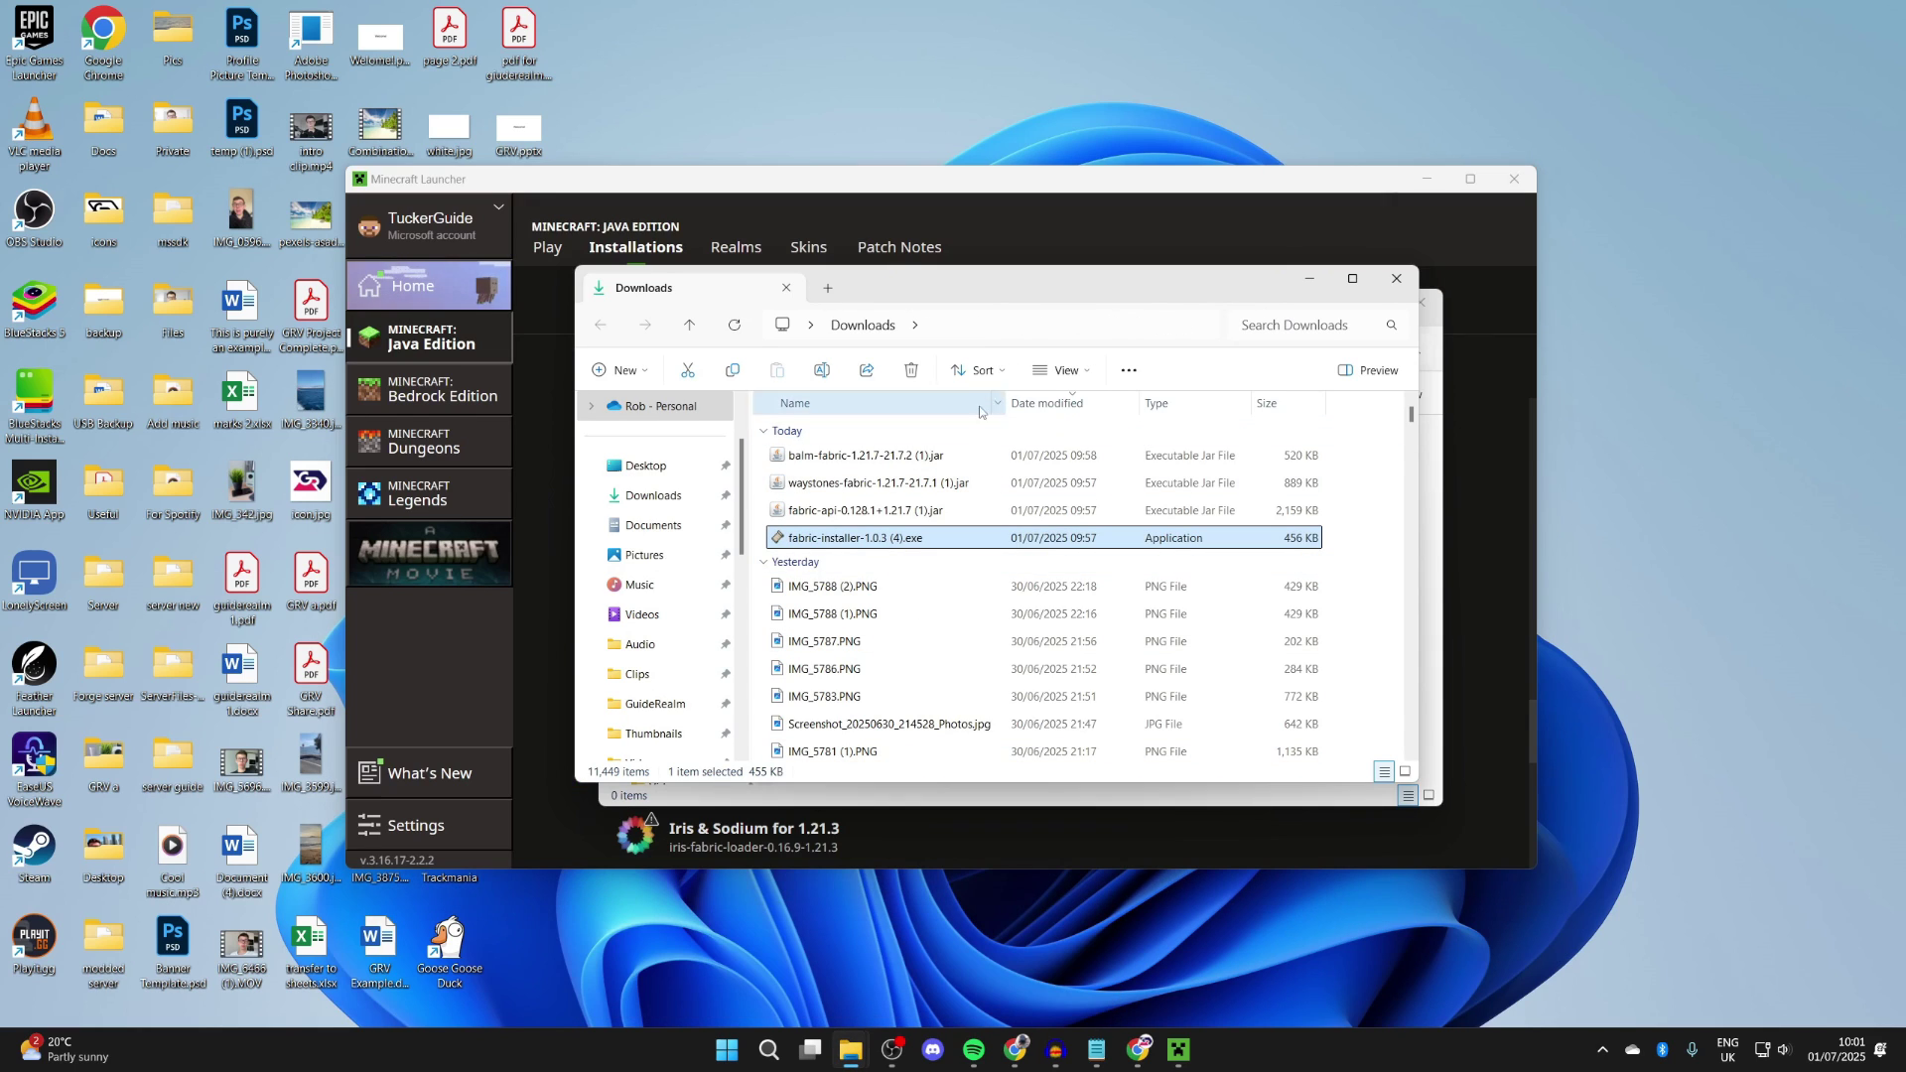
pyautogui.moveTo(1203, 302); pyautogui.dragTo(1537, 349)
pyautogui.moveTo(1388, 583); pyautogui.dragTo(953, 447)
pyautogui.click(1389, 581)
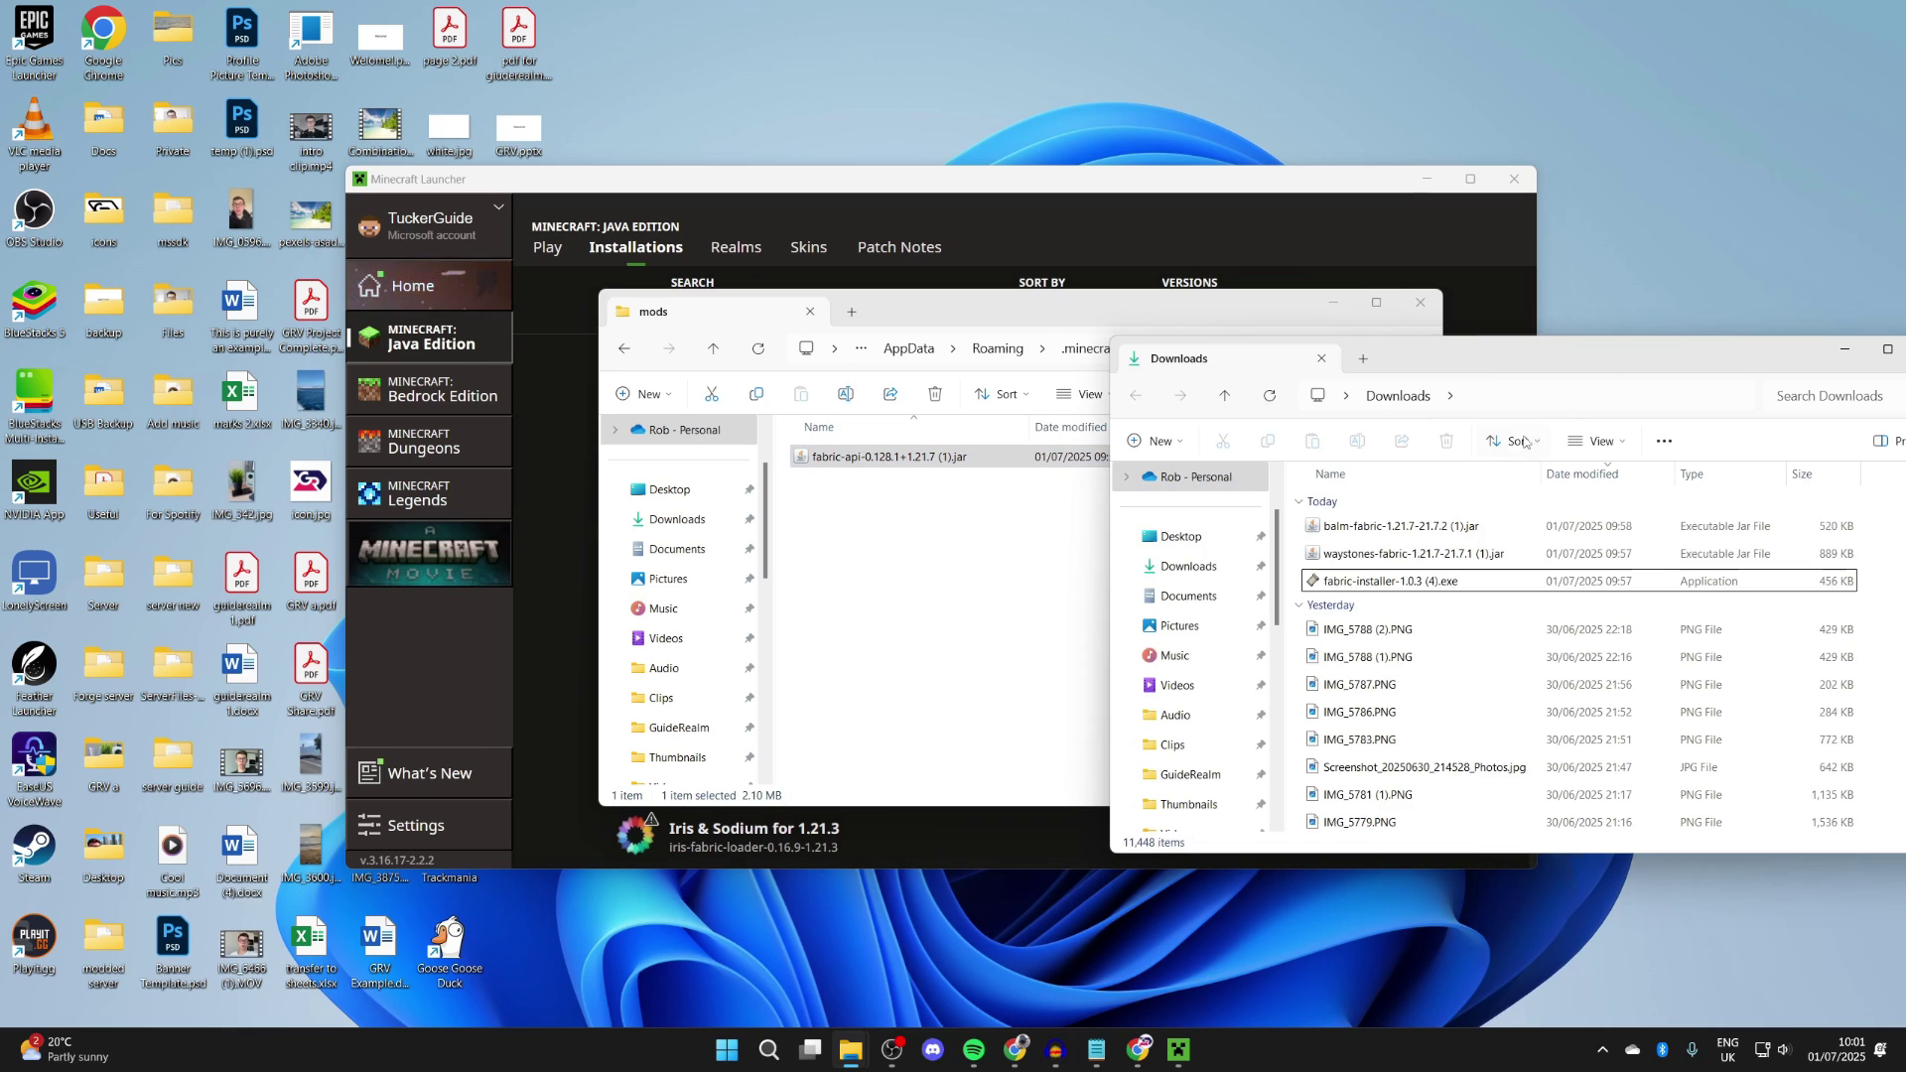
pyautogui.click(1399, 526)
pyautogui.keyDown('shift'); pyautogui.click(1423, 553); pyautogui.keyUp('shift')
pyautogui.moveTo(1423, 553); pyautogui.dragTo(893, 501)
# Start the fabric-loader-1.21.7 installation from the launcher, accepting the modded-game risks and turning off further warnings for it.
pyautogui.click(946, 187)
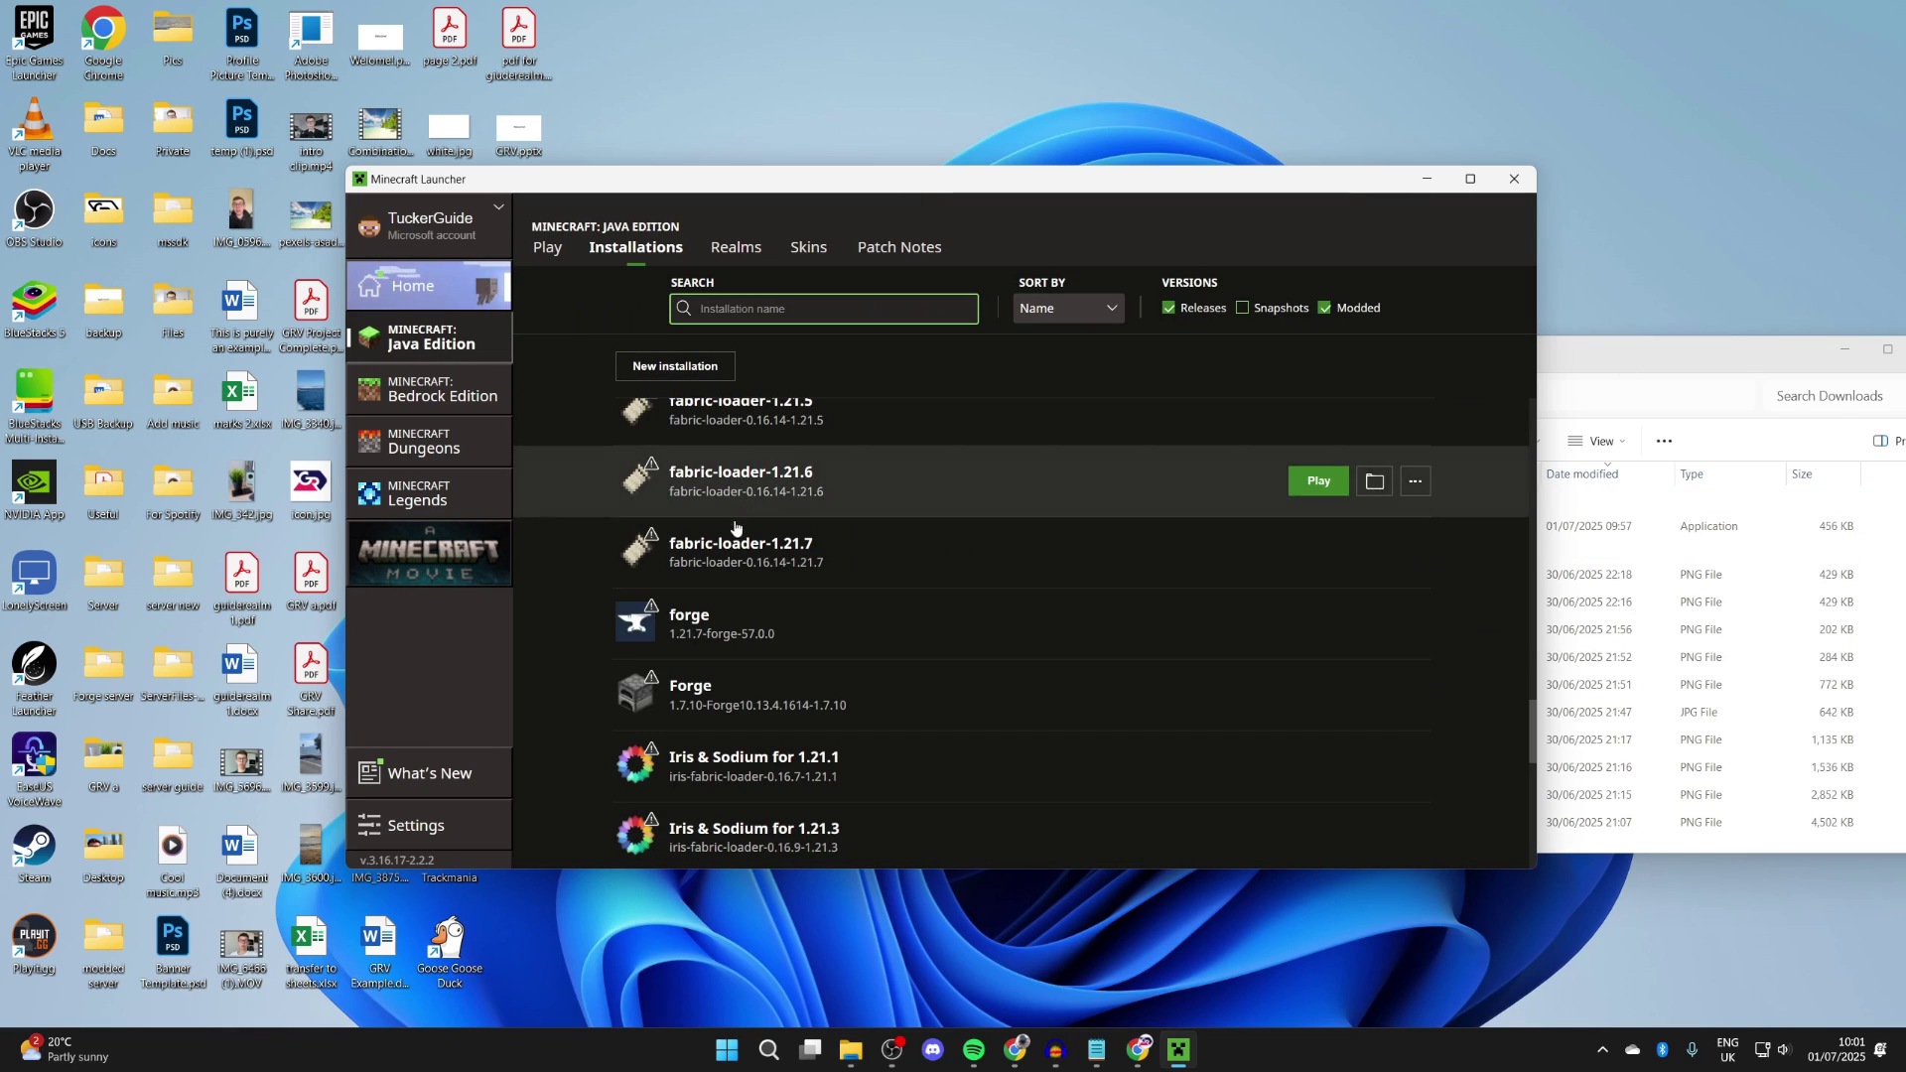
pyautogui.click(1311, 555)
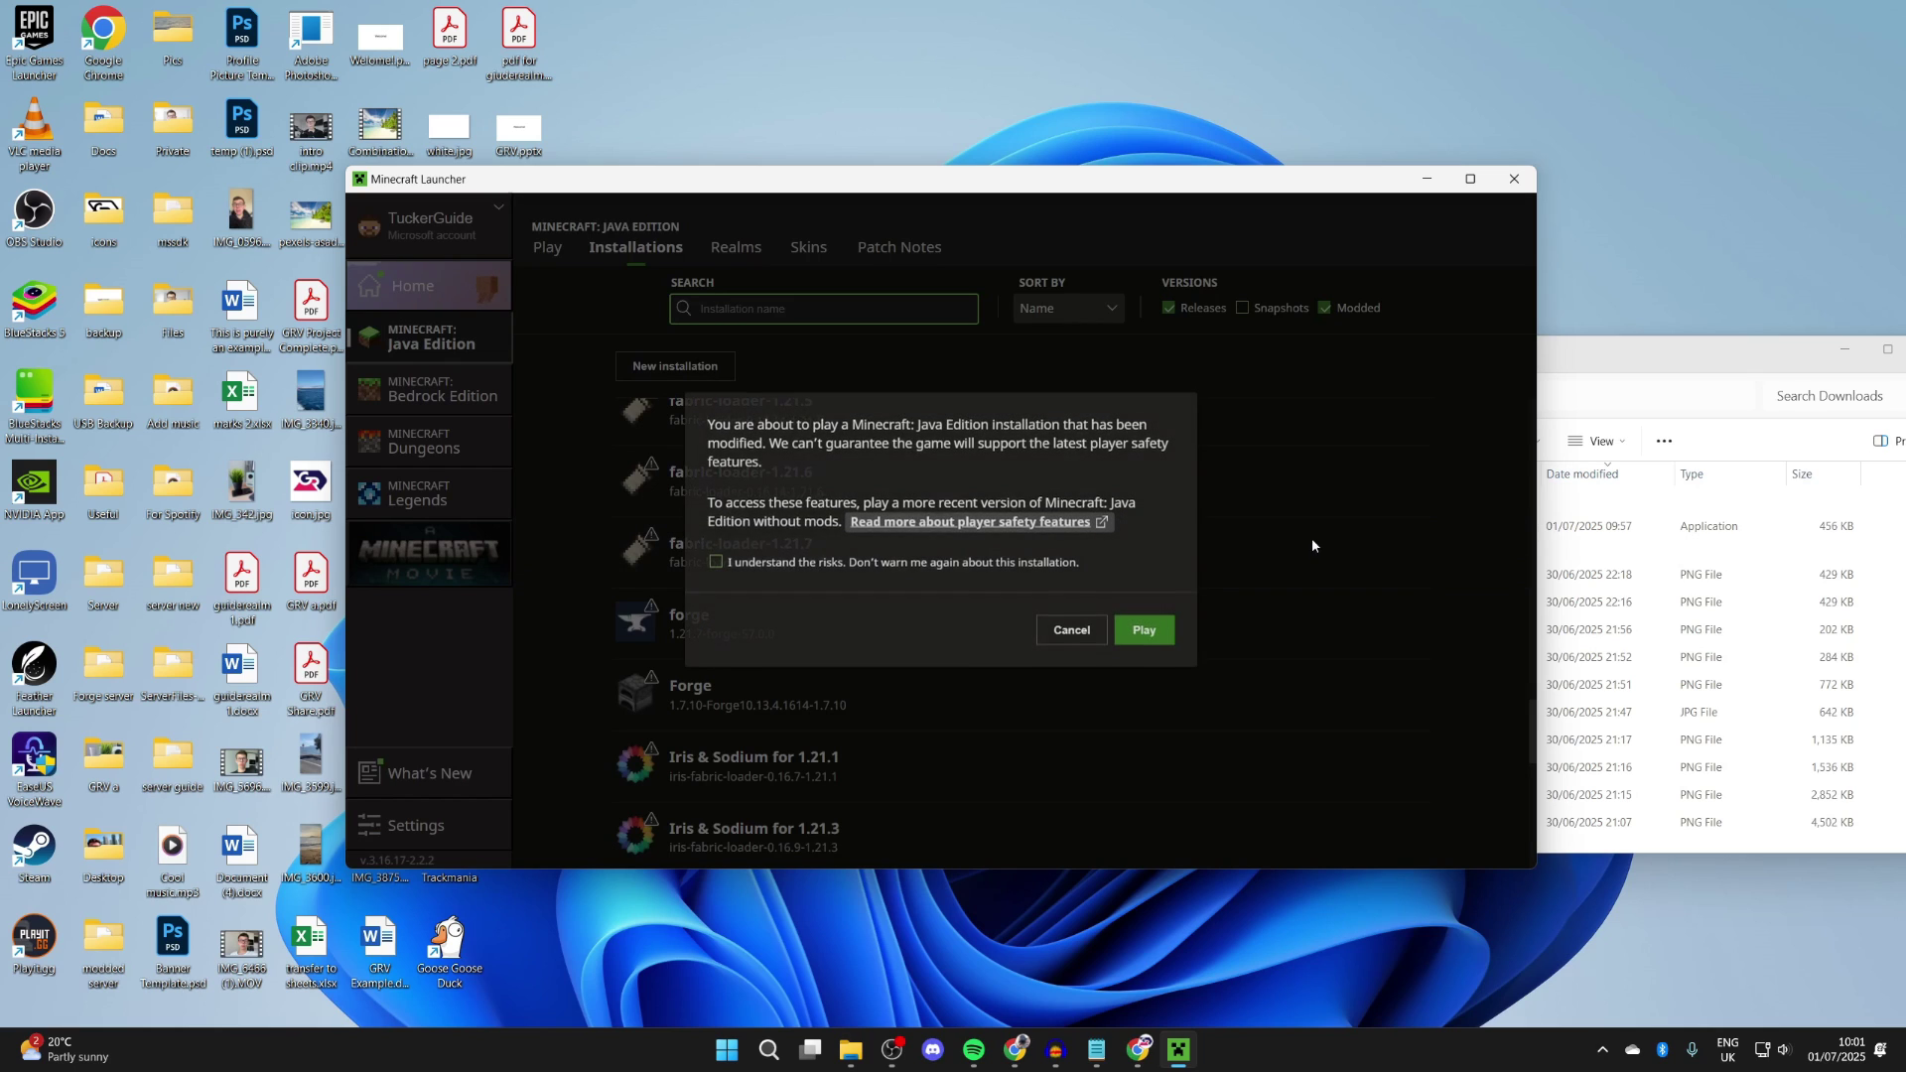
pyautogui.click(905, 563)
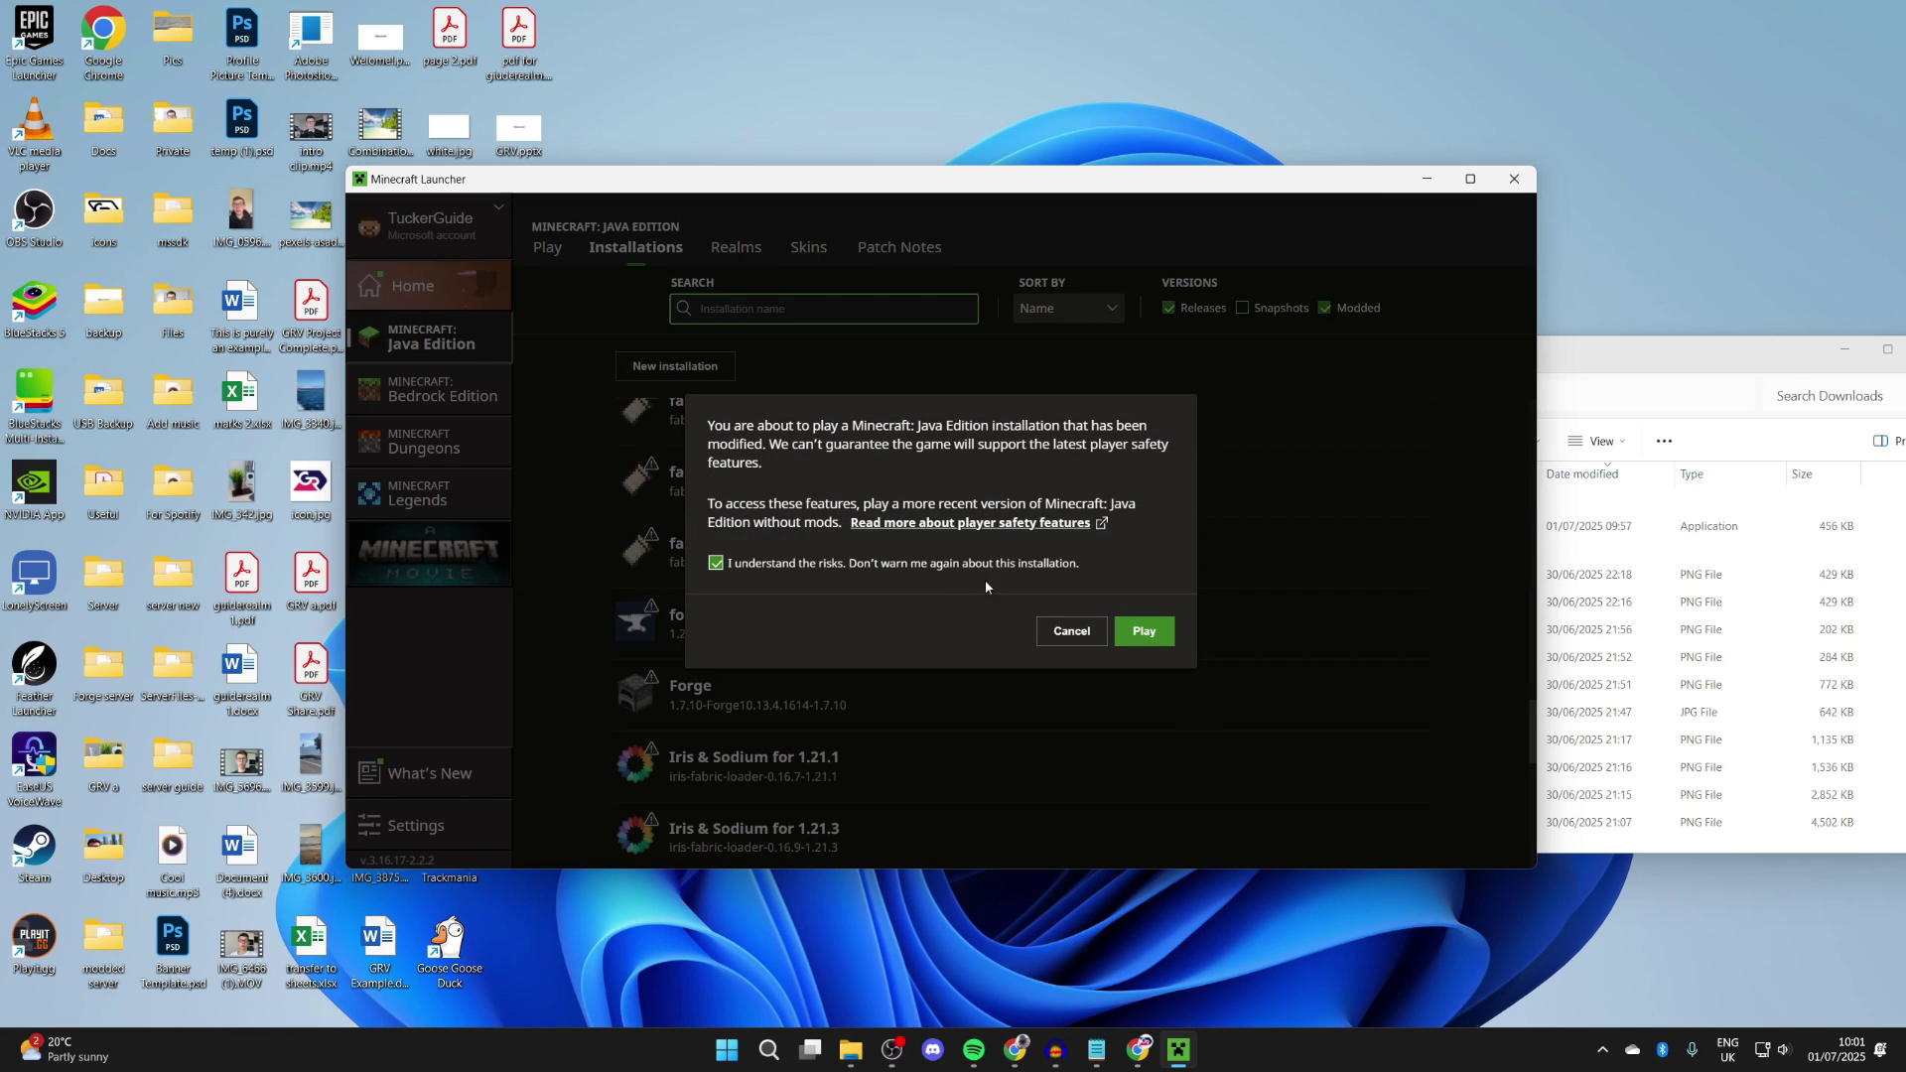
pyautogui.click(1148, 632)
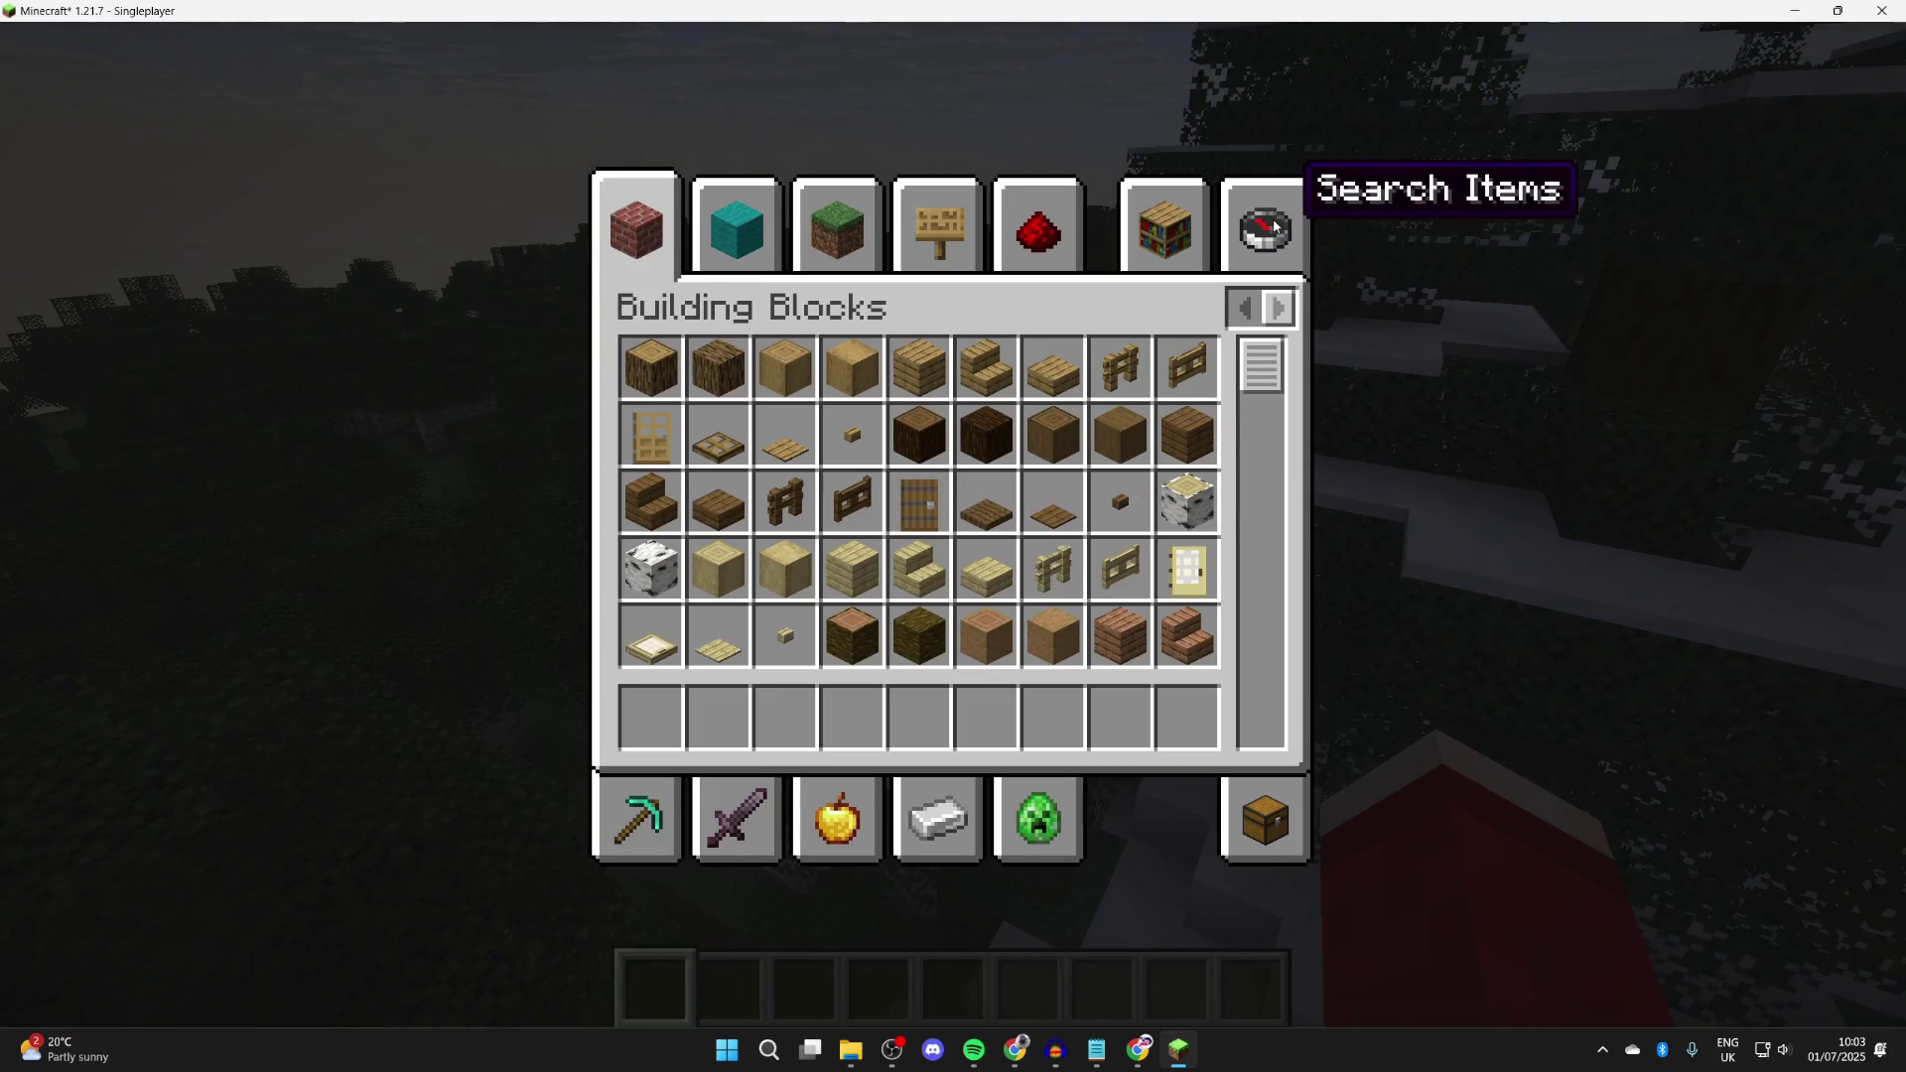
# Search the creative inventory for "wayst", put the grey Waystone in the first hotbar slot and return to the game.
pyautogui.click(1275, 226)
pyautogui.write('wayst')
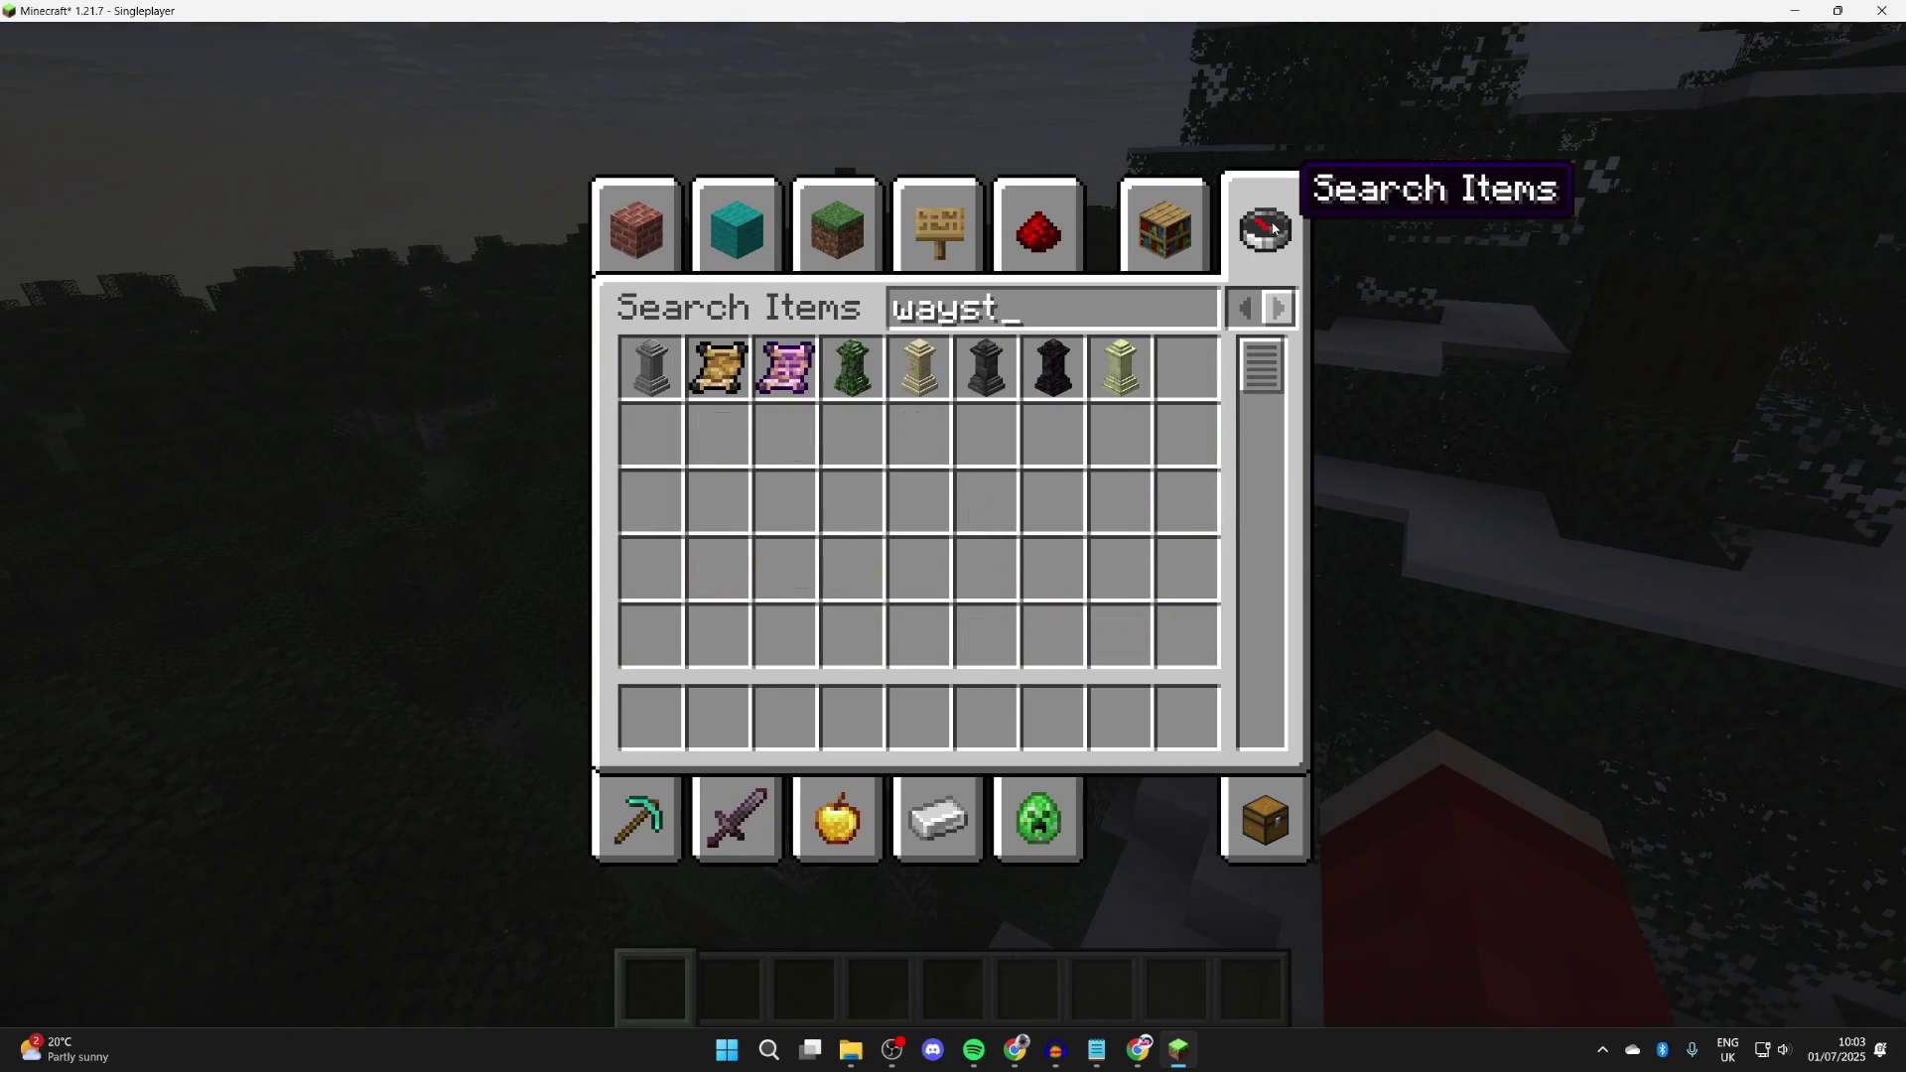
pyautogui.click(652, 368)
pyautogui.click(651, 717)
pyautogui.press('Escape')
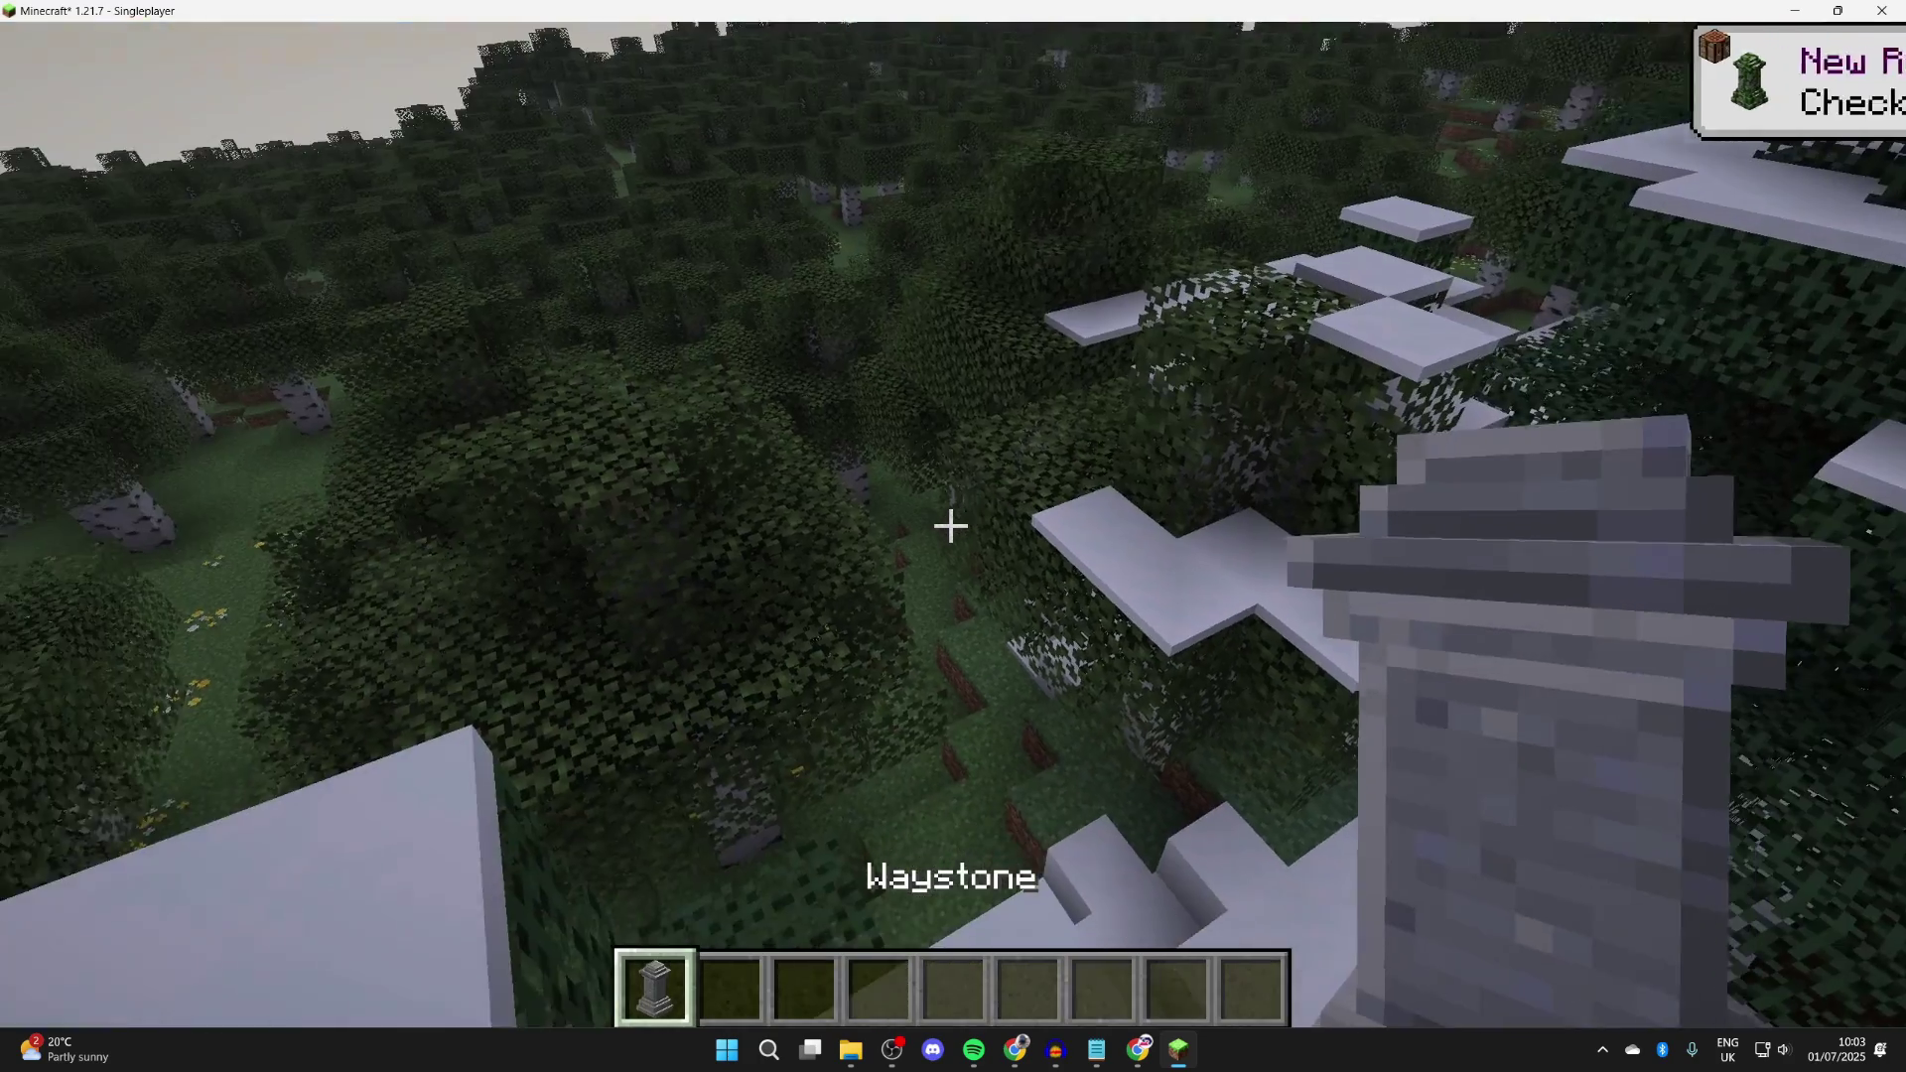